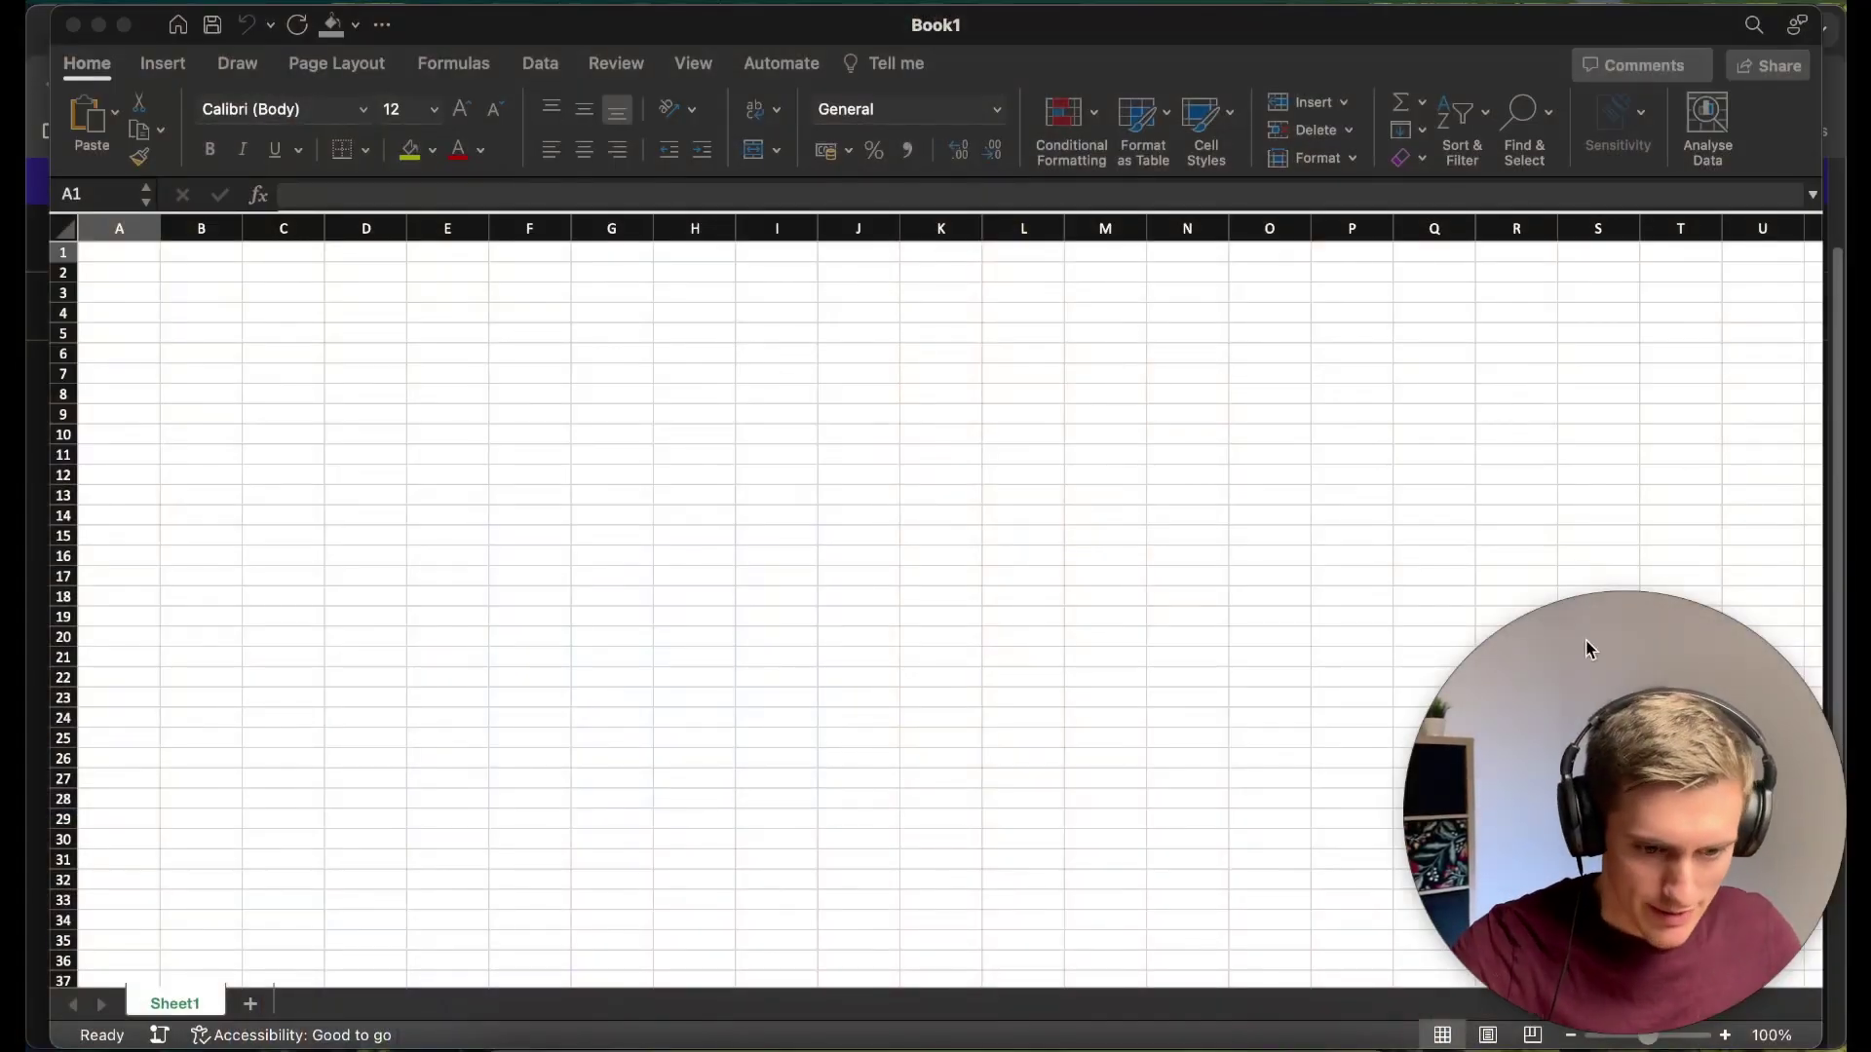
- Bring the blank Book1 Excel workbook to the front
{"action": "mouse_move", "coordinate": [573, 29]}
{"action": "left_mouse_down"}
{"action": "mouse_move", "coordinate": [517, 26]}
{"action": "mouse_move", "coordinate": [552, 27]}
{"action": "left_mouse_up"}
- Launch the Power Query Editor from Data > Get Data and open its Get data source list
{"action": "left_click", "coordinate": [522, 65]}
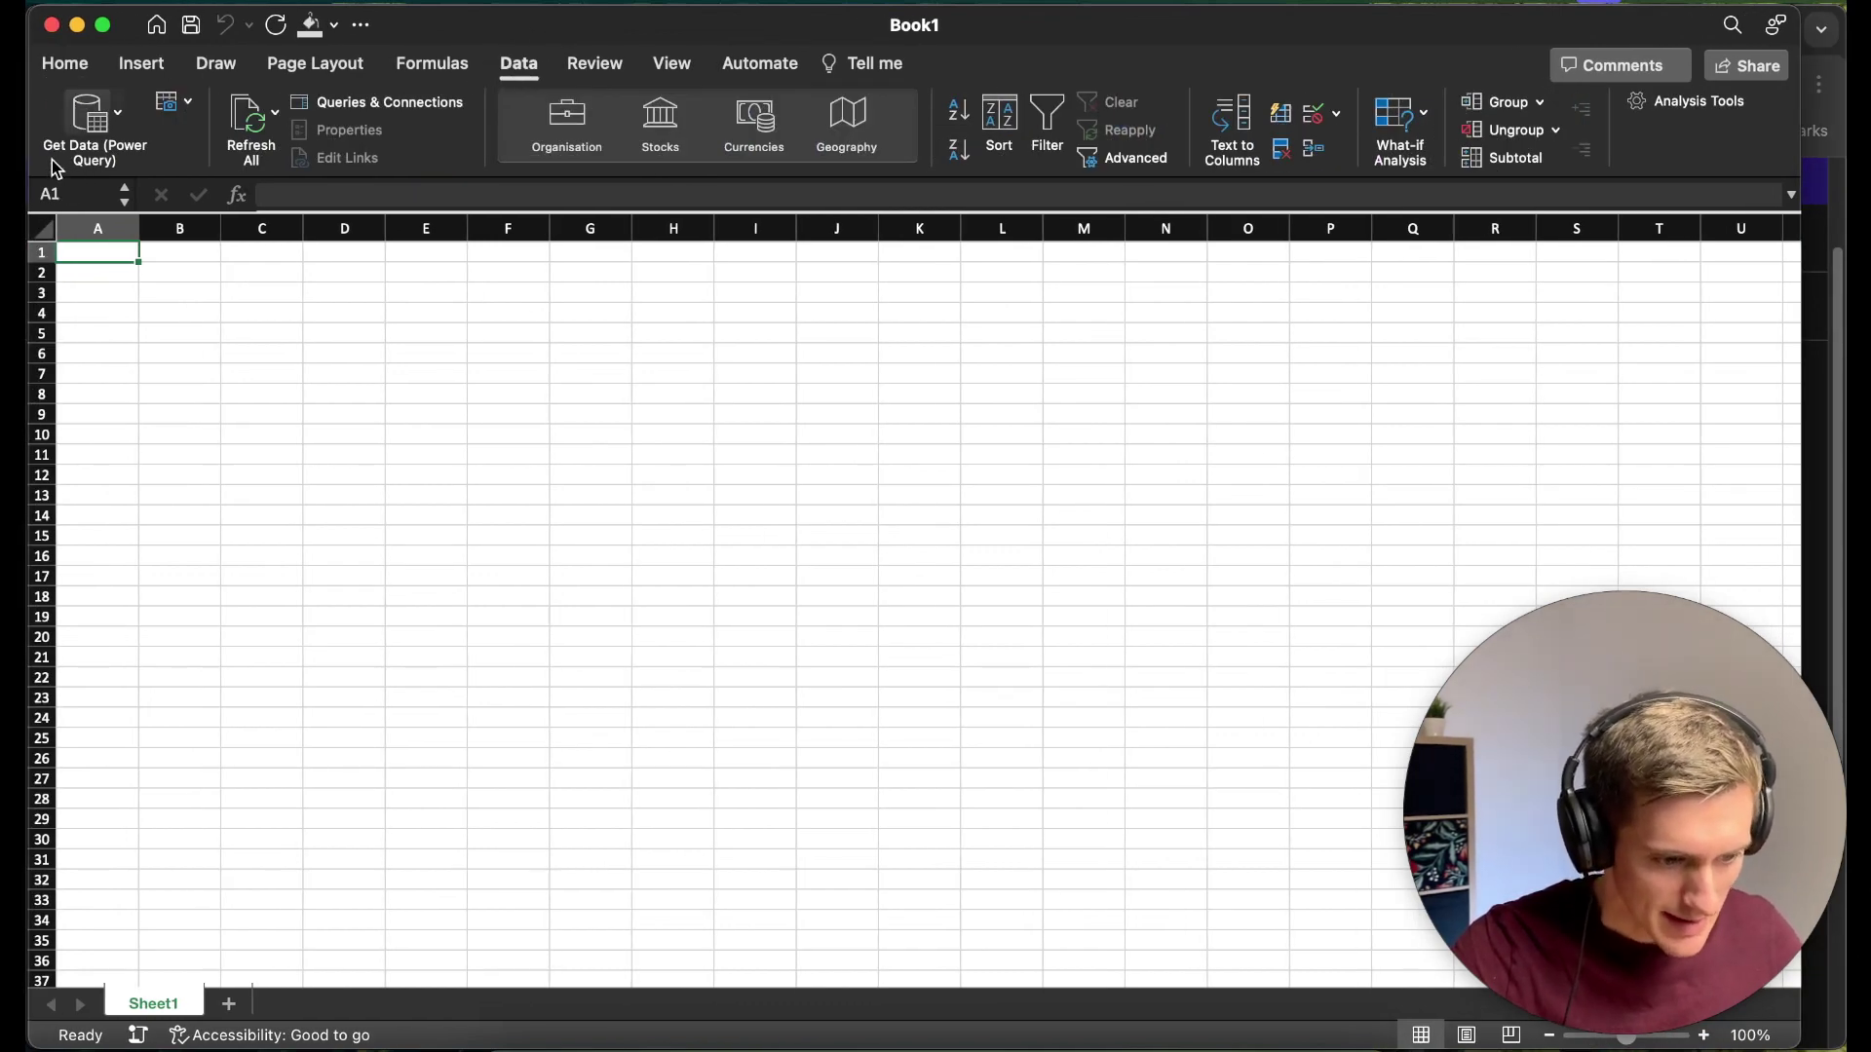
{"action": "left_click", "coordinate": [123, 120]}
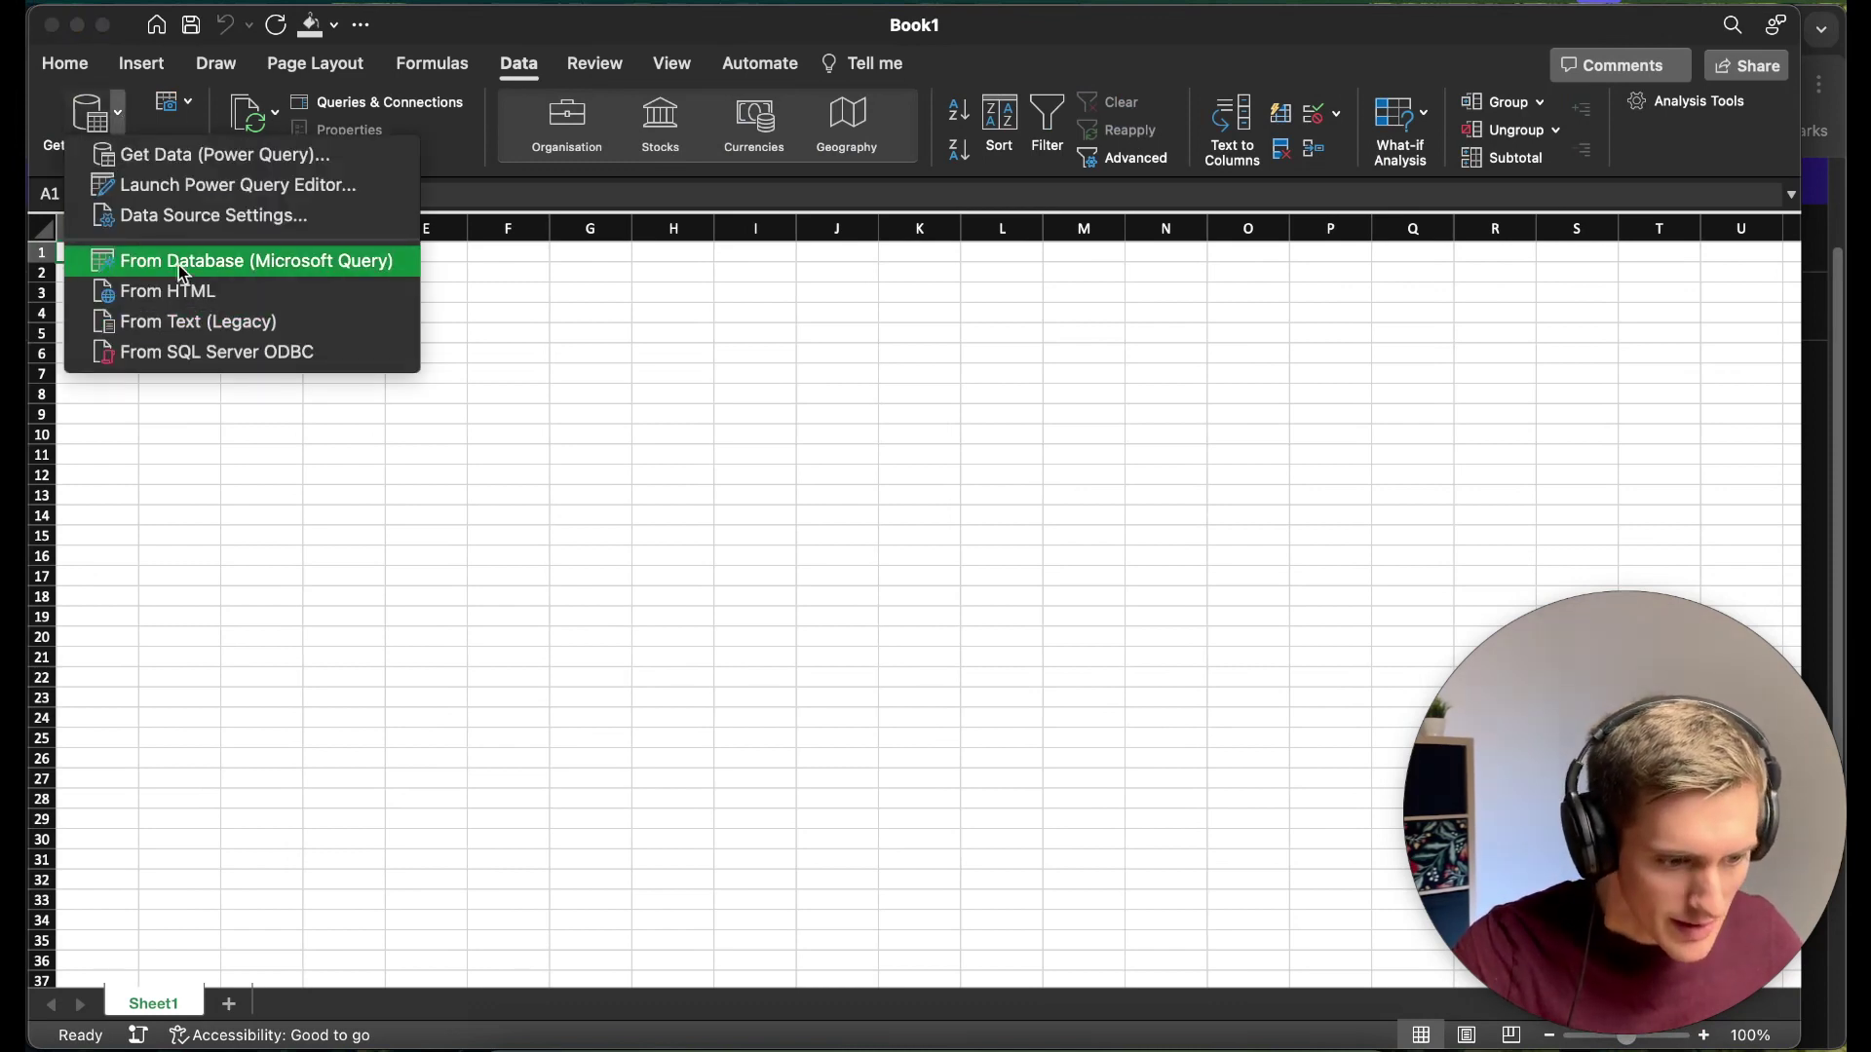
{"action": "left_click", "coordinate": [266, 189]}
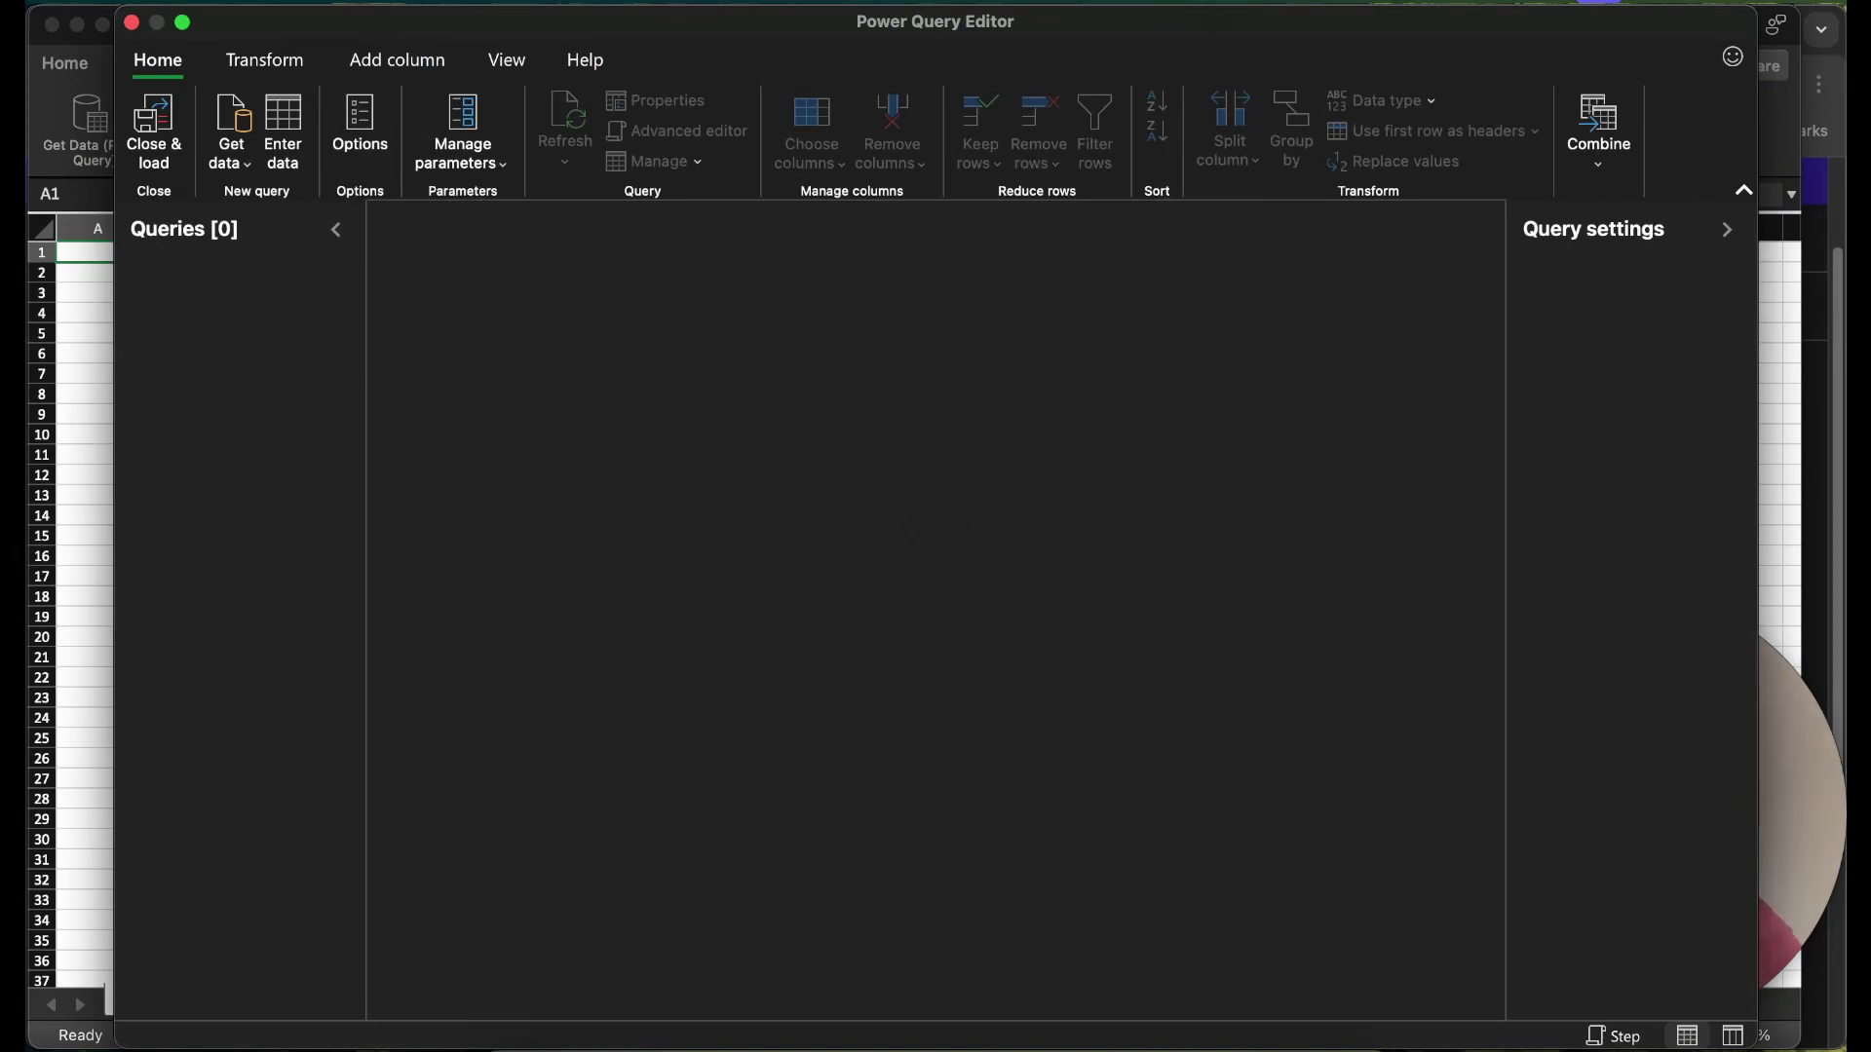
{"action": "mouse_move", "coordinate": [1173, 38]}
{"action": "left_mouse_down"}
{"action": "mouse_move", "coordinate": [1023, 38]}
{"action": "mouse_move", "coordinate": [1141, 29]}
{"action": "left_mouse_up"}
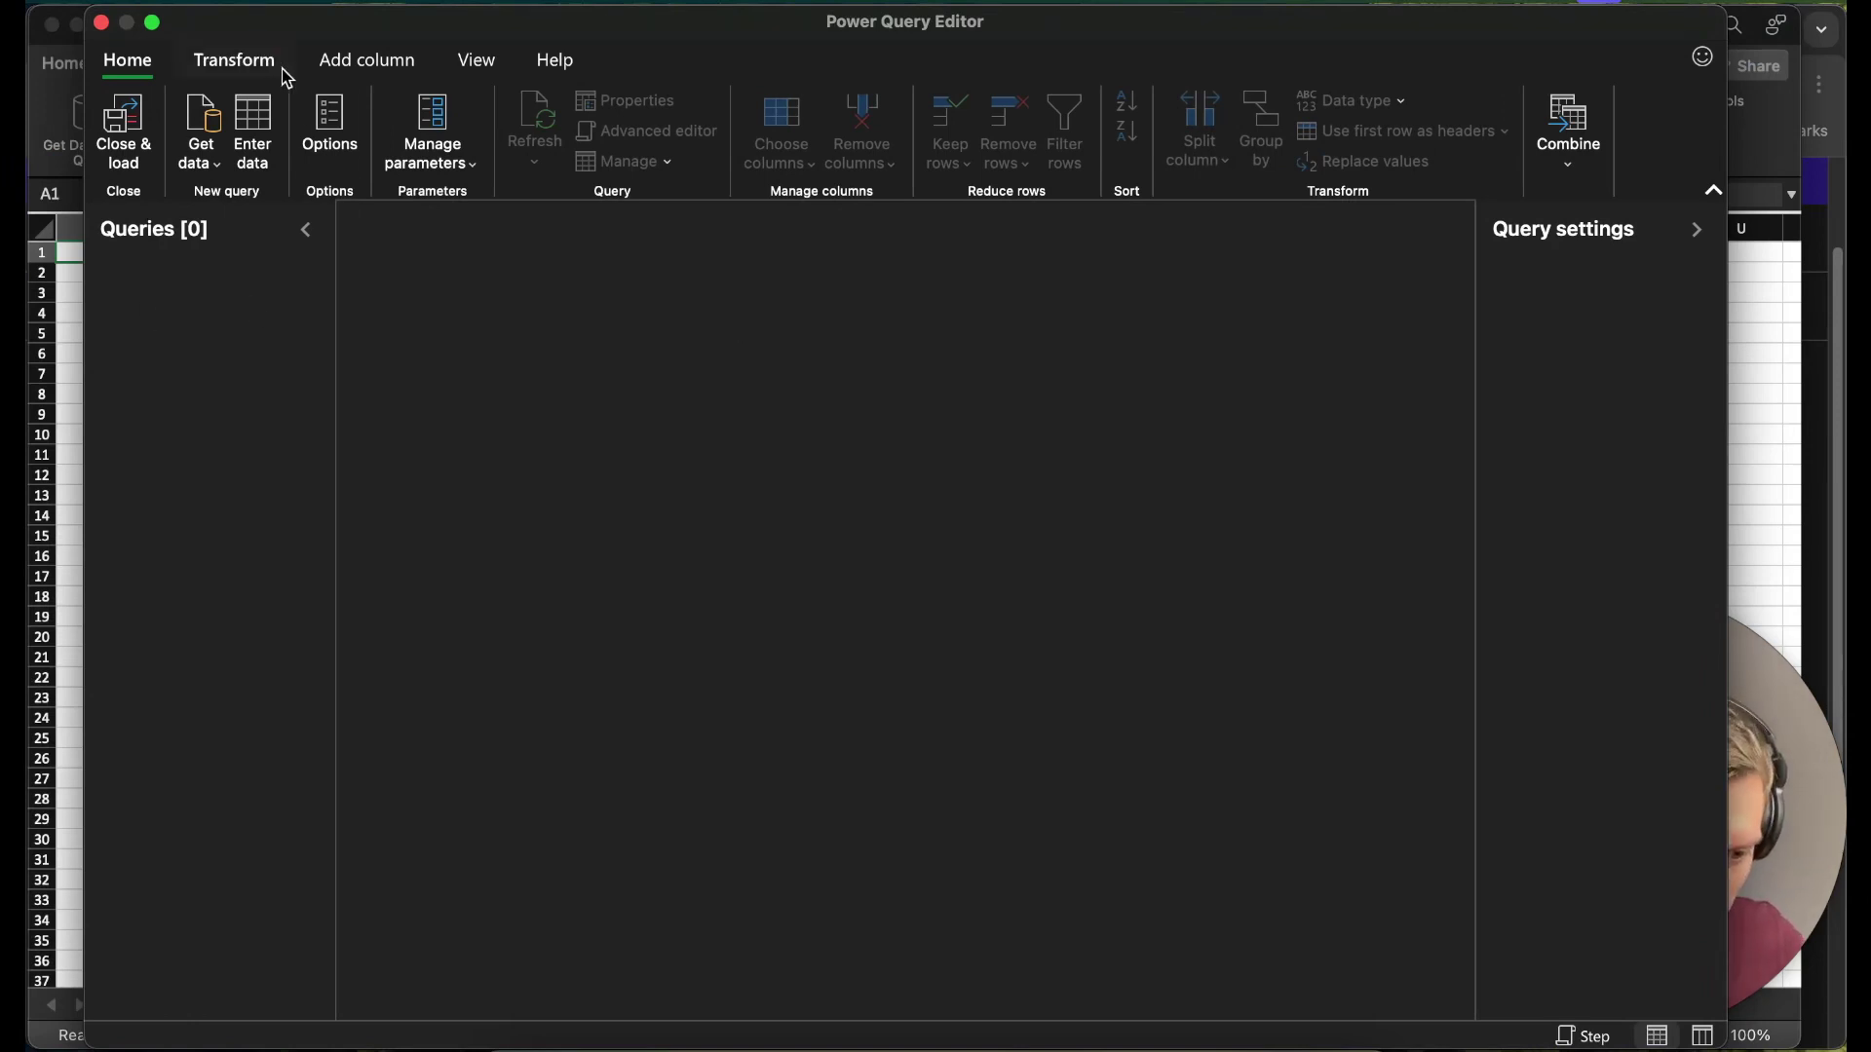
{"action": "left_click", "coordinate": [220, 174]}
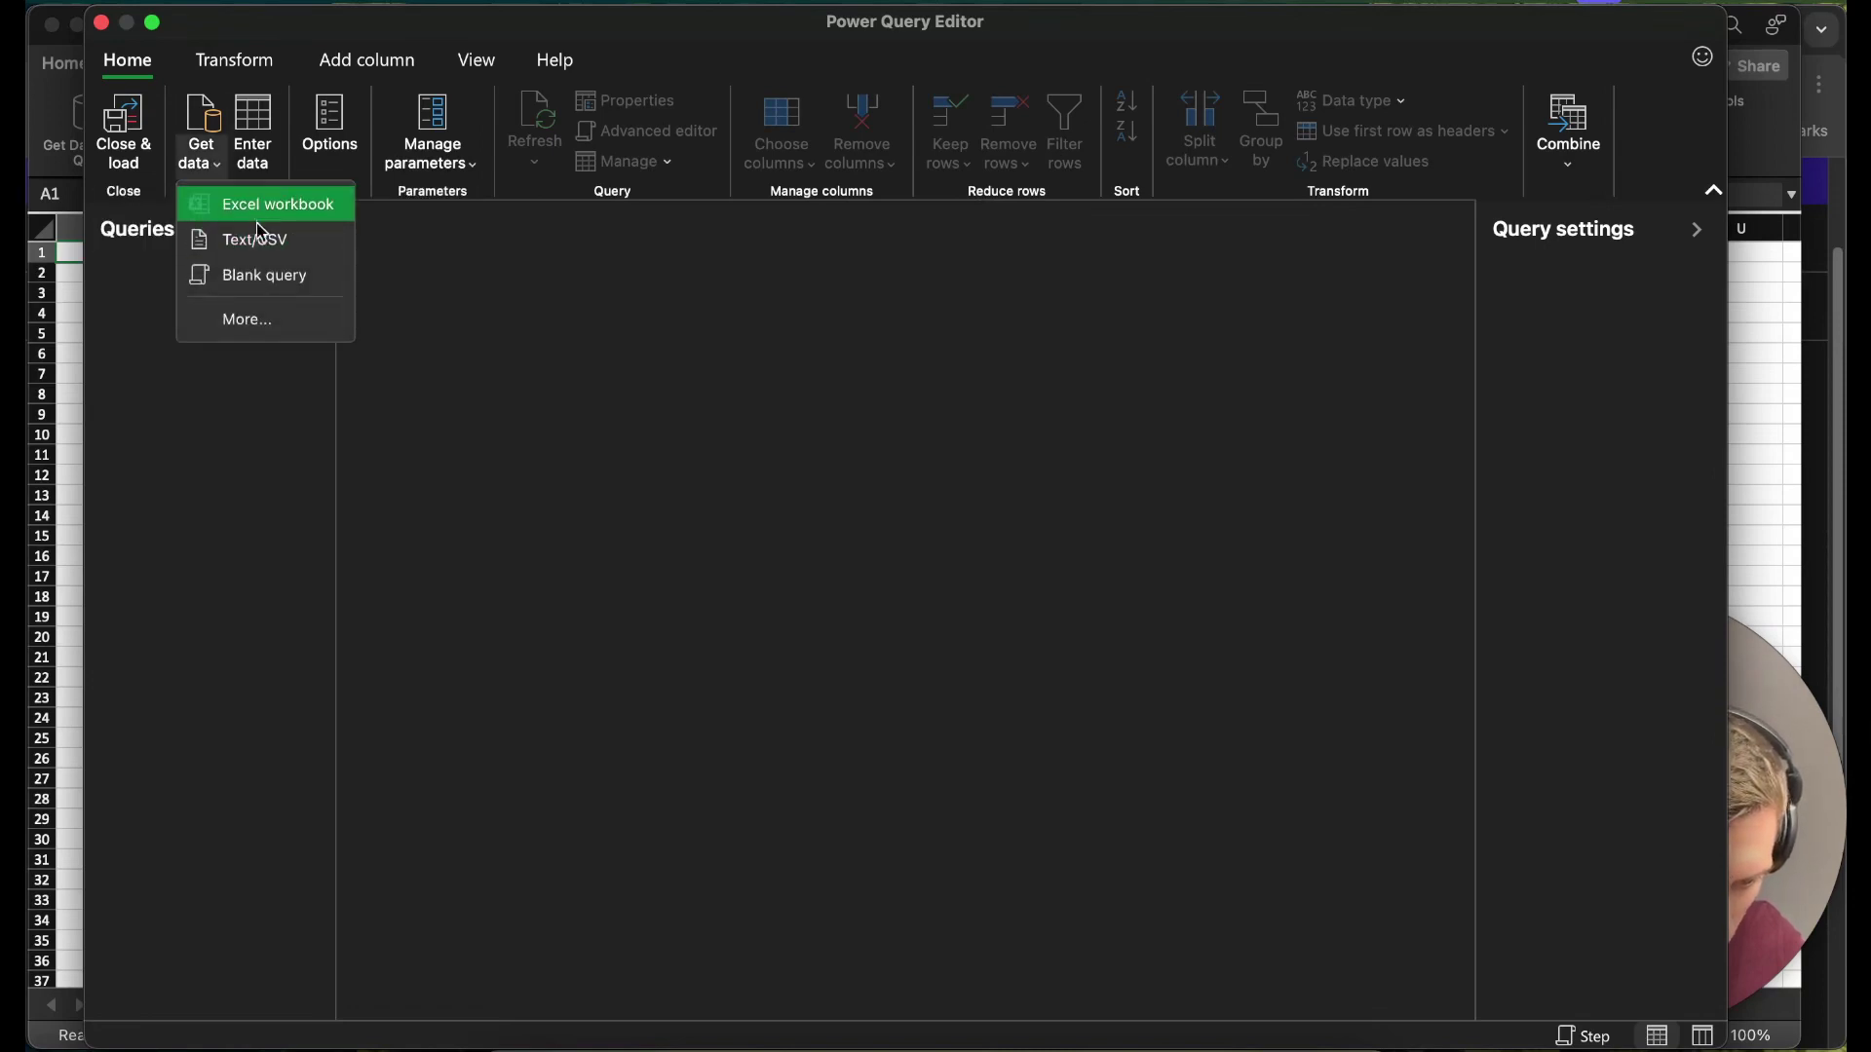
- Browse the All, File, Online services and Other source categories in the Get data dialog
{"action": "left_click", "coordinate": [267, 333]}
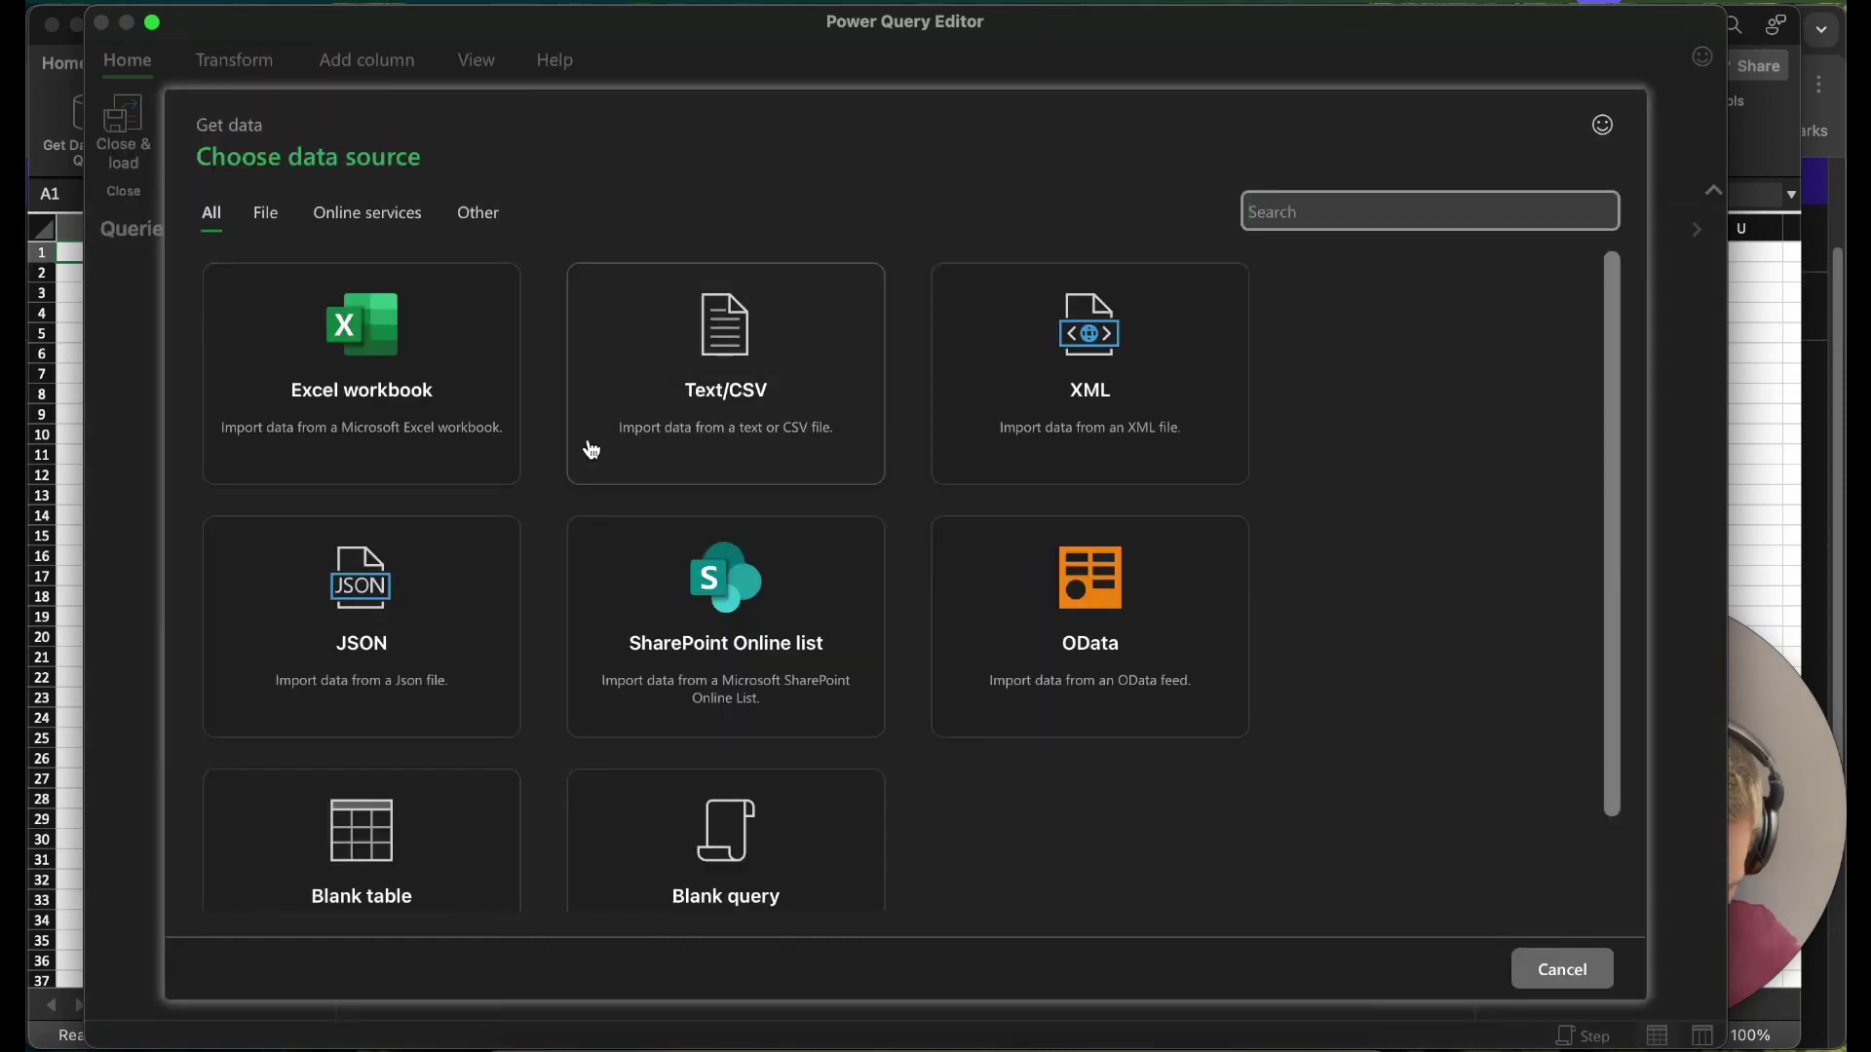
{"action": "scroll", "coordinate": [892, 447], "scroll_direction": "down", "scroll_amount": 2}
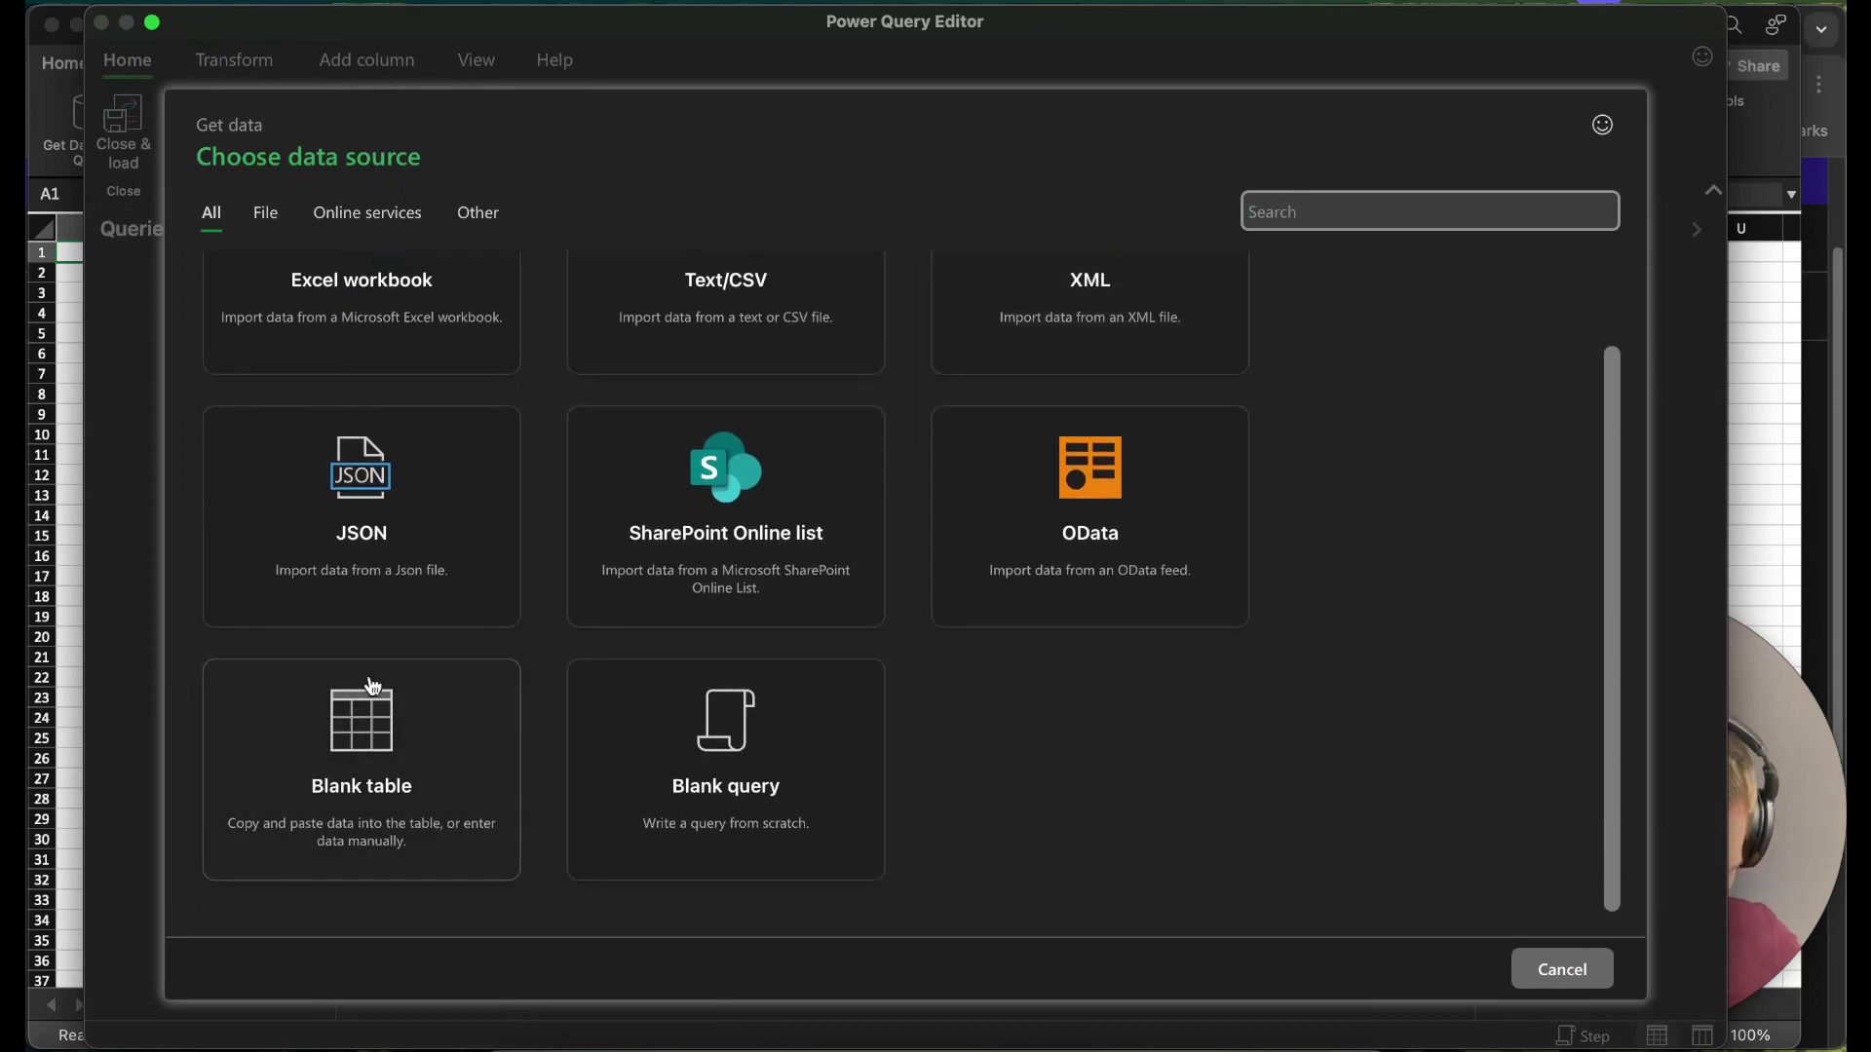
{"action": "scroll", "coordinate": [876, 635], "scroll_direction": "up", "scroll_amount": 2}
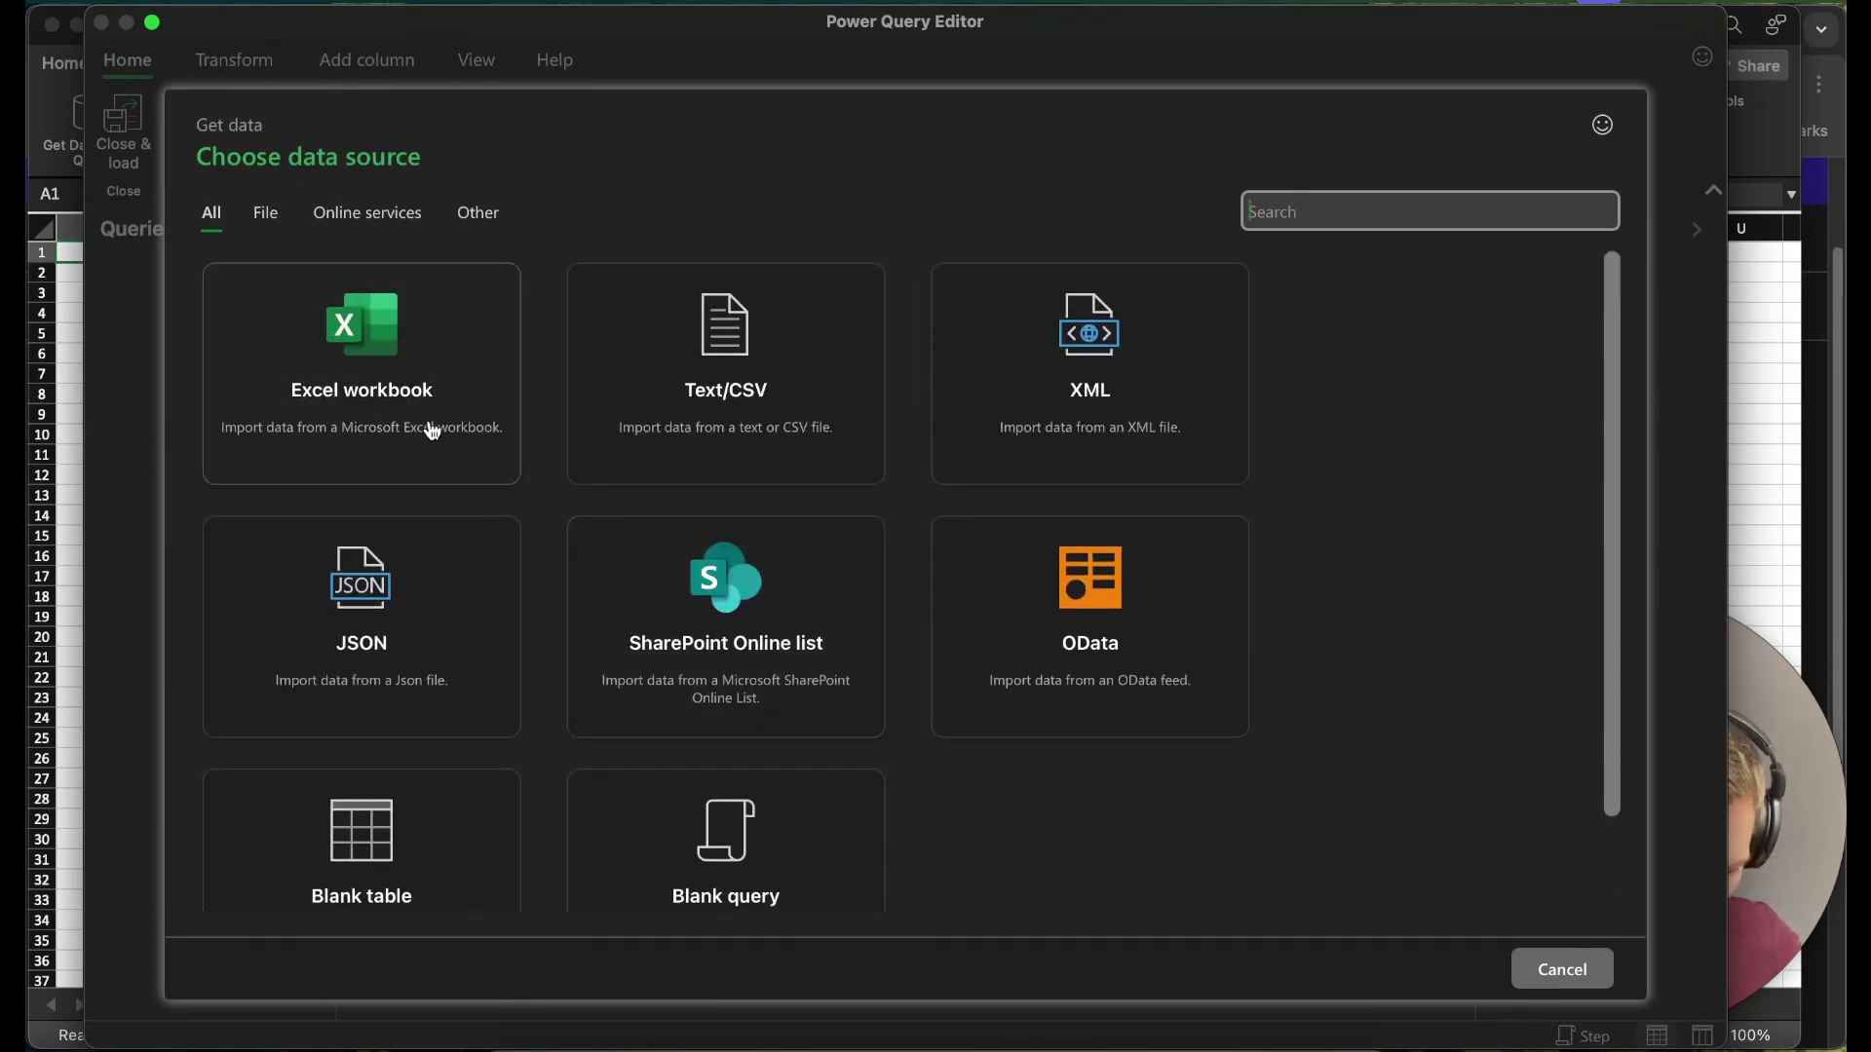
{"action": "left_click", "coordinate": [266, 213]}
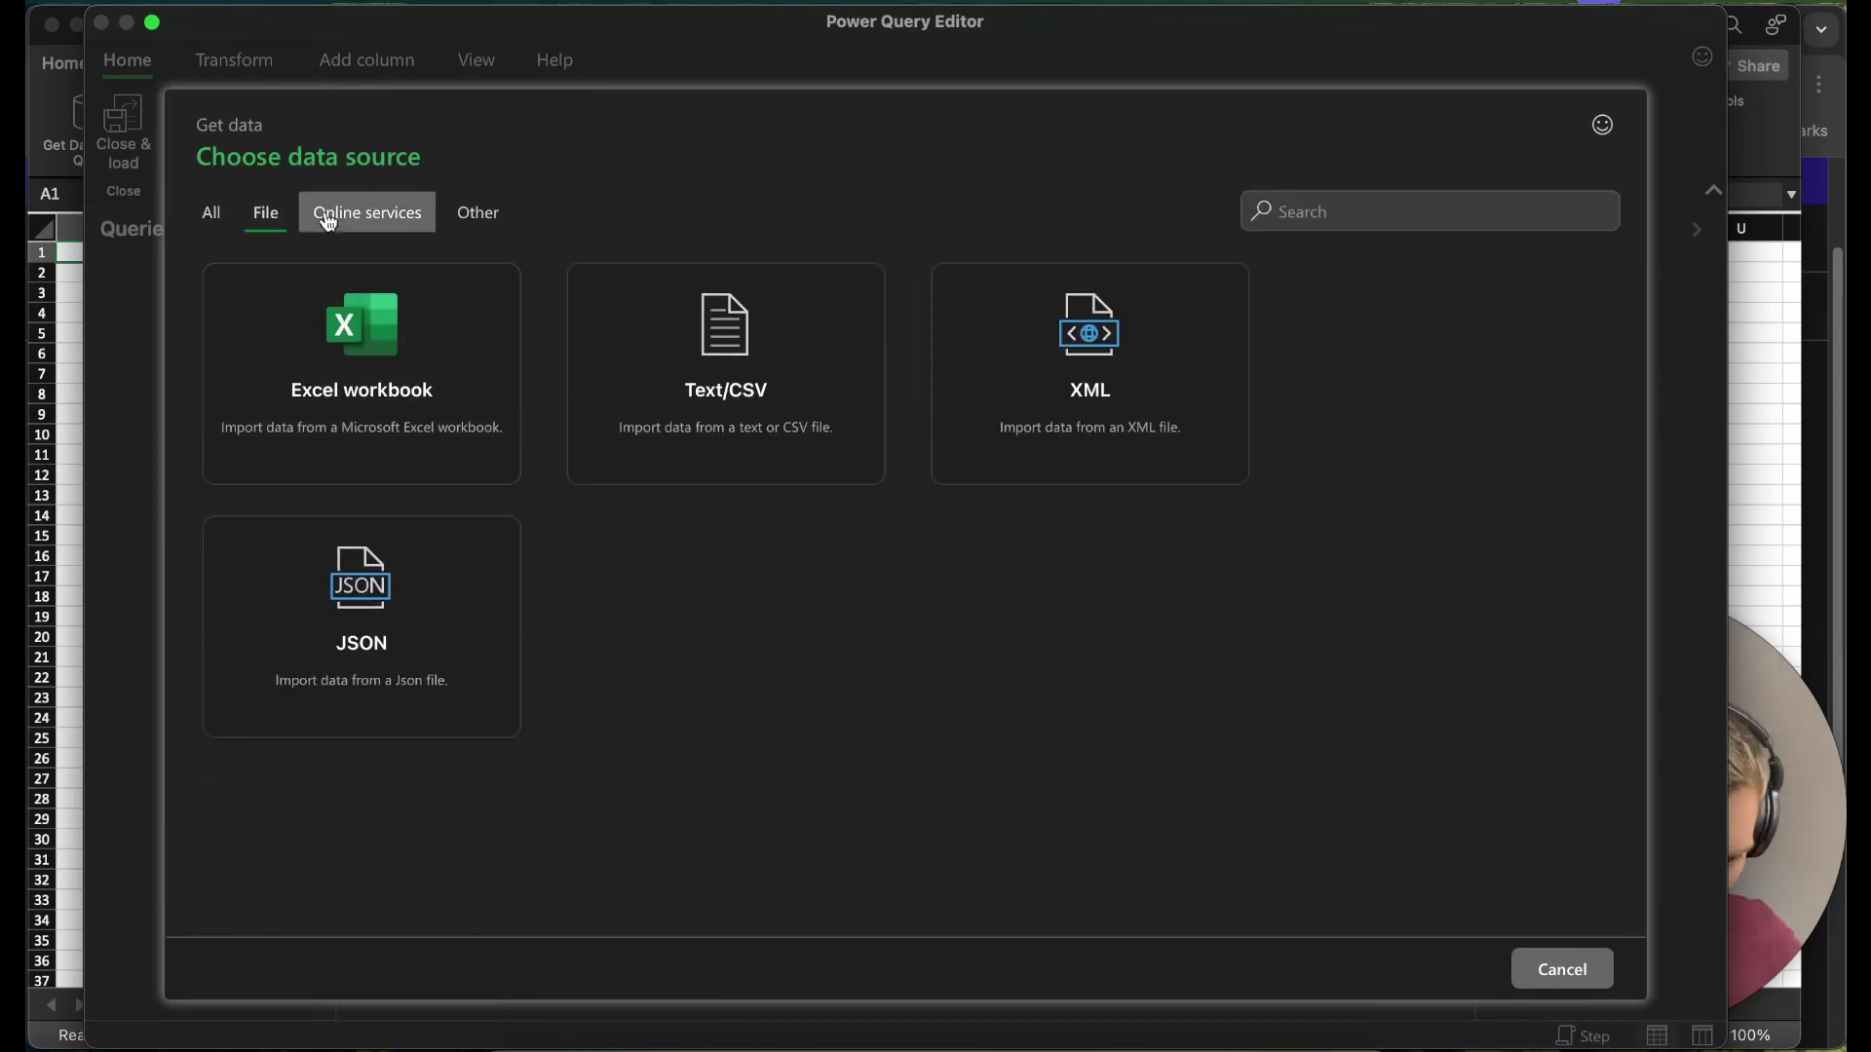
{"action": "left_click", "coordinate": [343, 218]}
{"action": "left_click", "coordinate": [479, 213]}
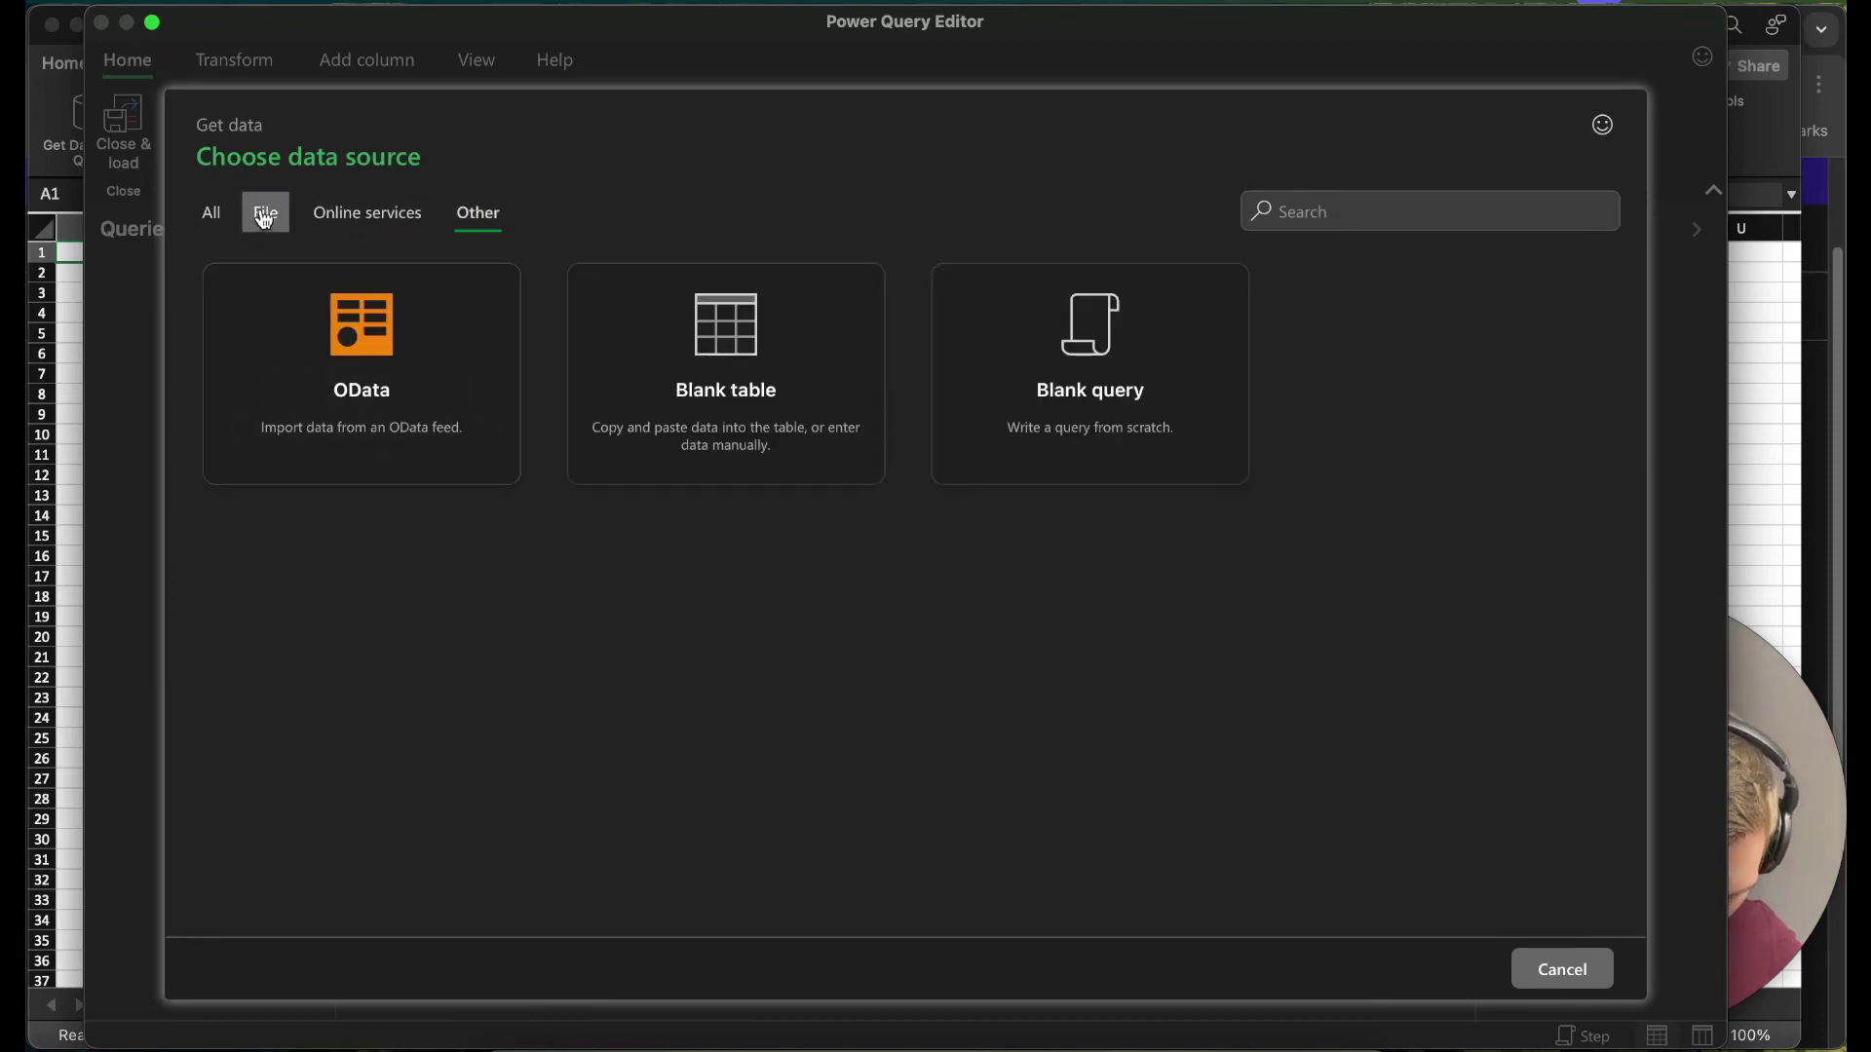
{"action": "left_click", "coordinate": [216, 214]}
{"action": "scroll", "coordinate": [827, 623], "scroll_direction": "down", "scroll_amount": 3}
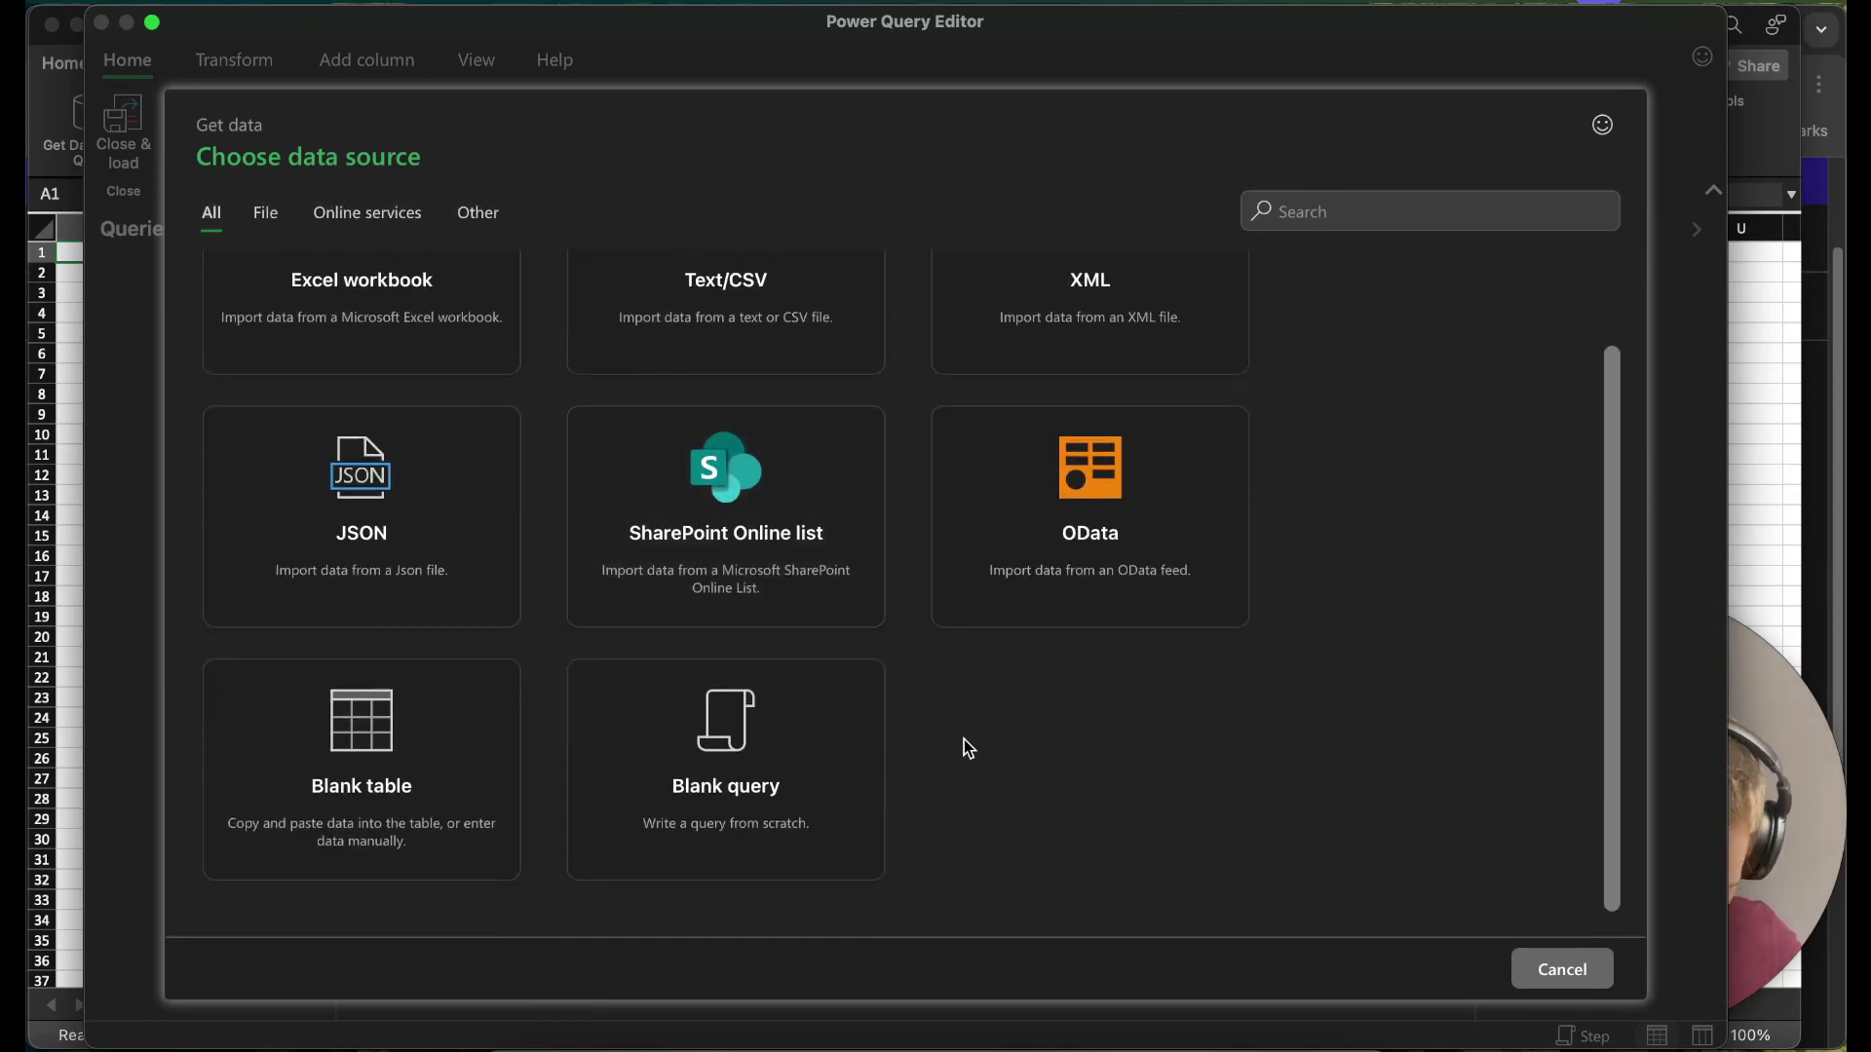
{"action": "scroll", "coordinate": [968, 748], "scroll_direction": "up", "scroll_amount": 3}
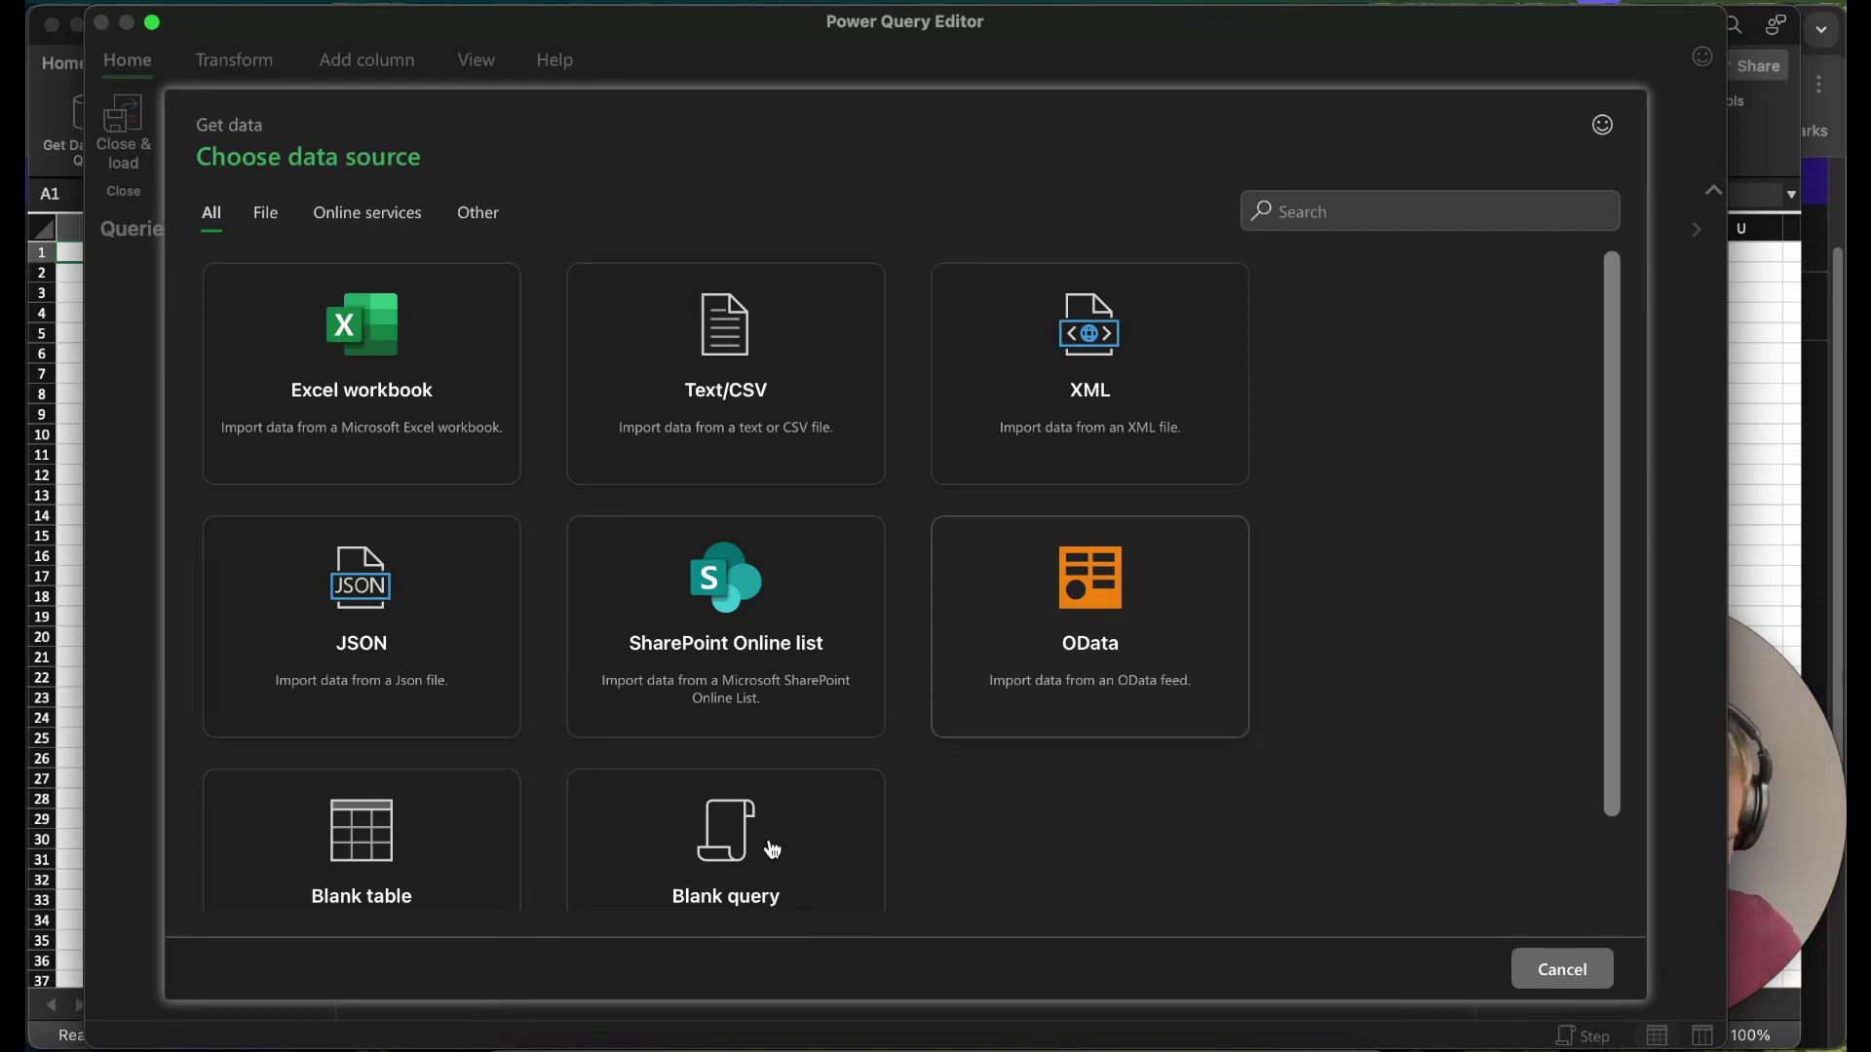
{"action": "scroll", "coordinate": [769, 786], "scroll_direction": "down", "scroll_amount": 2}
- Pick Blank query and delete the empty "" after Source = on line 2
{"action": "left_click", "coordinate": [770, 785]}
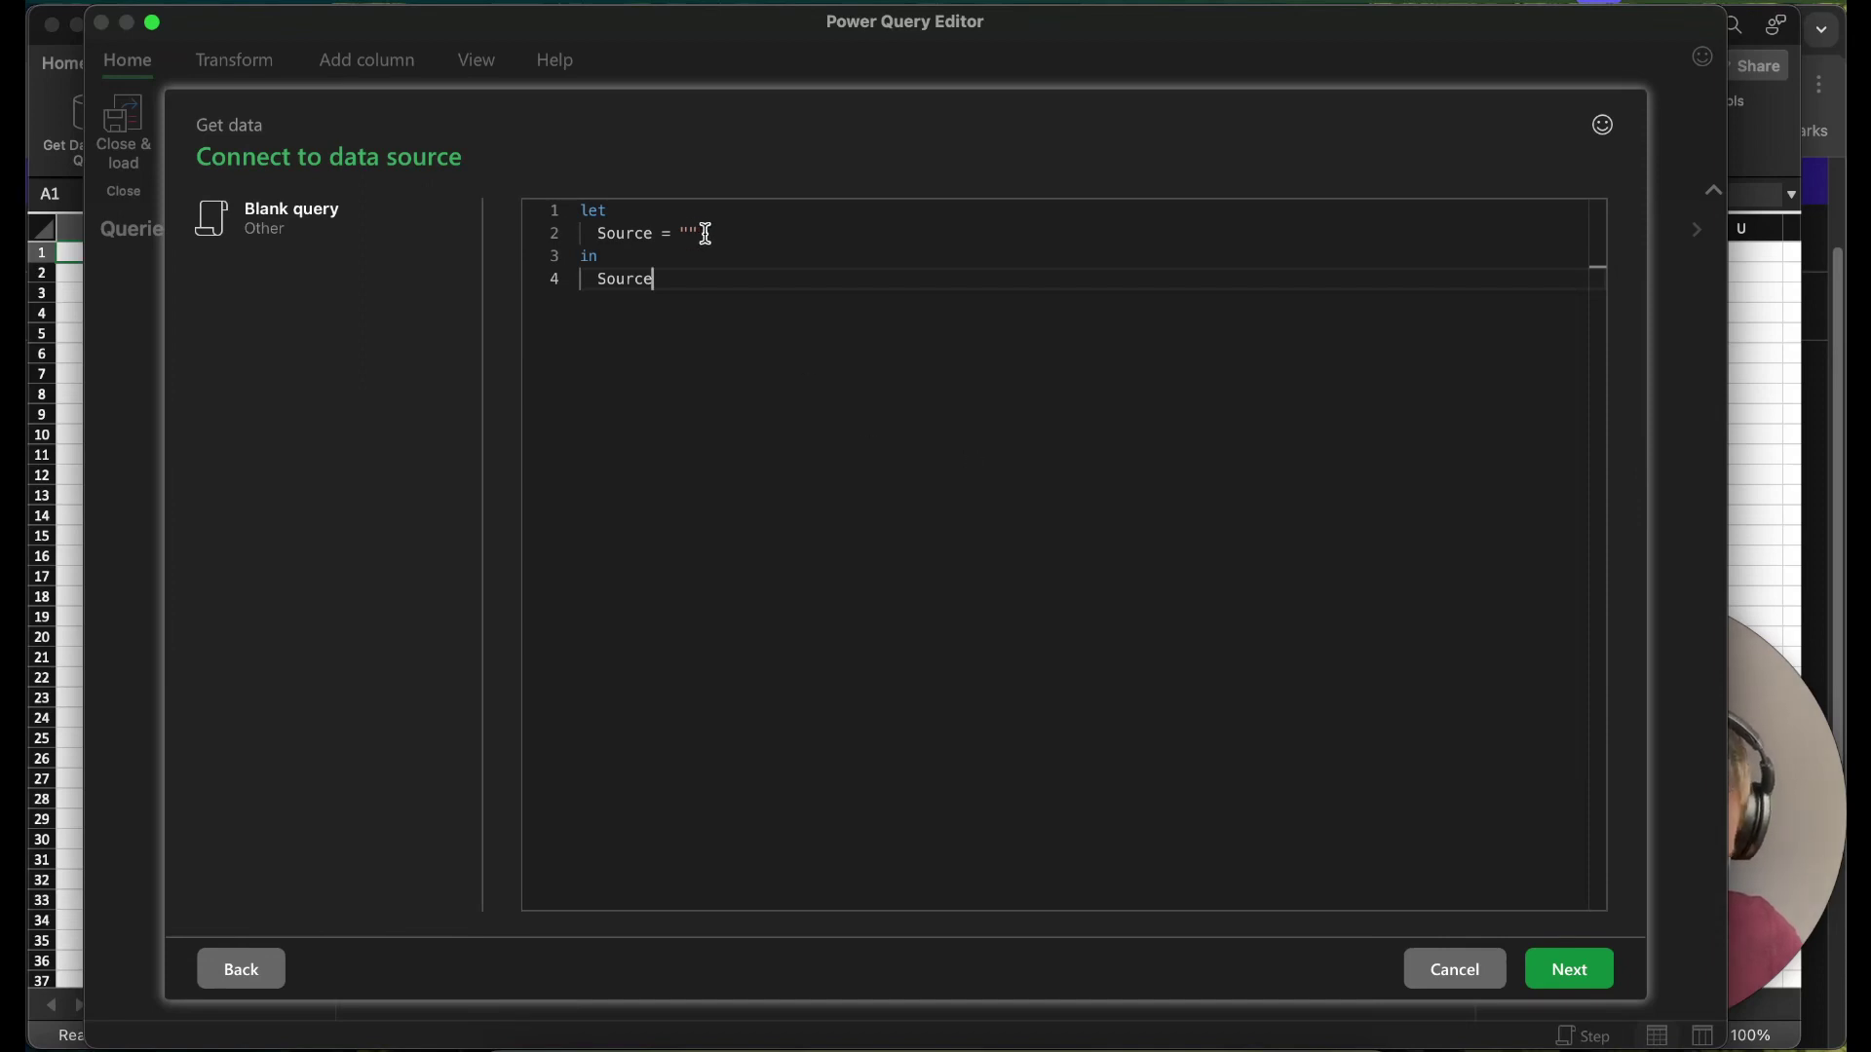
{"action": "left_click", "coordinate": [700, 233]}
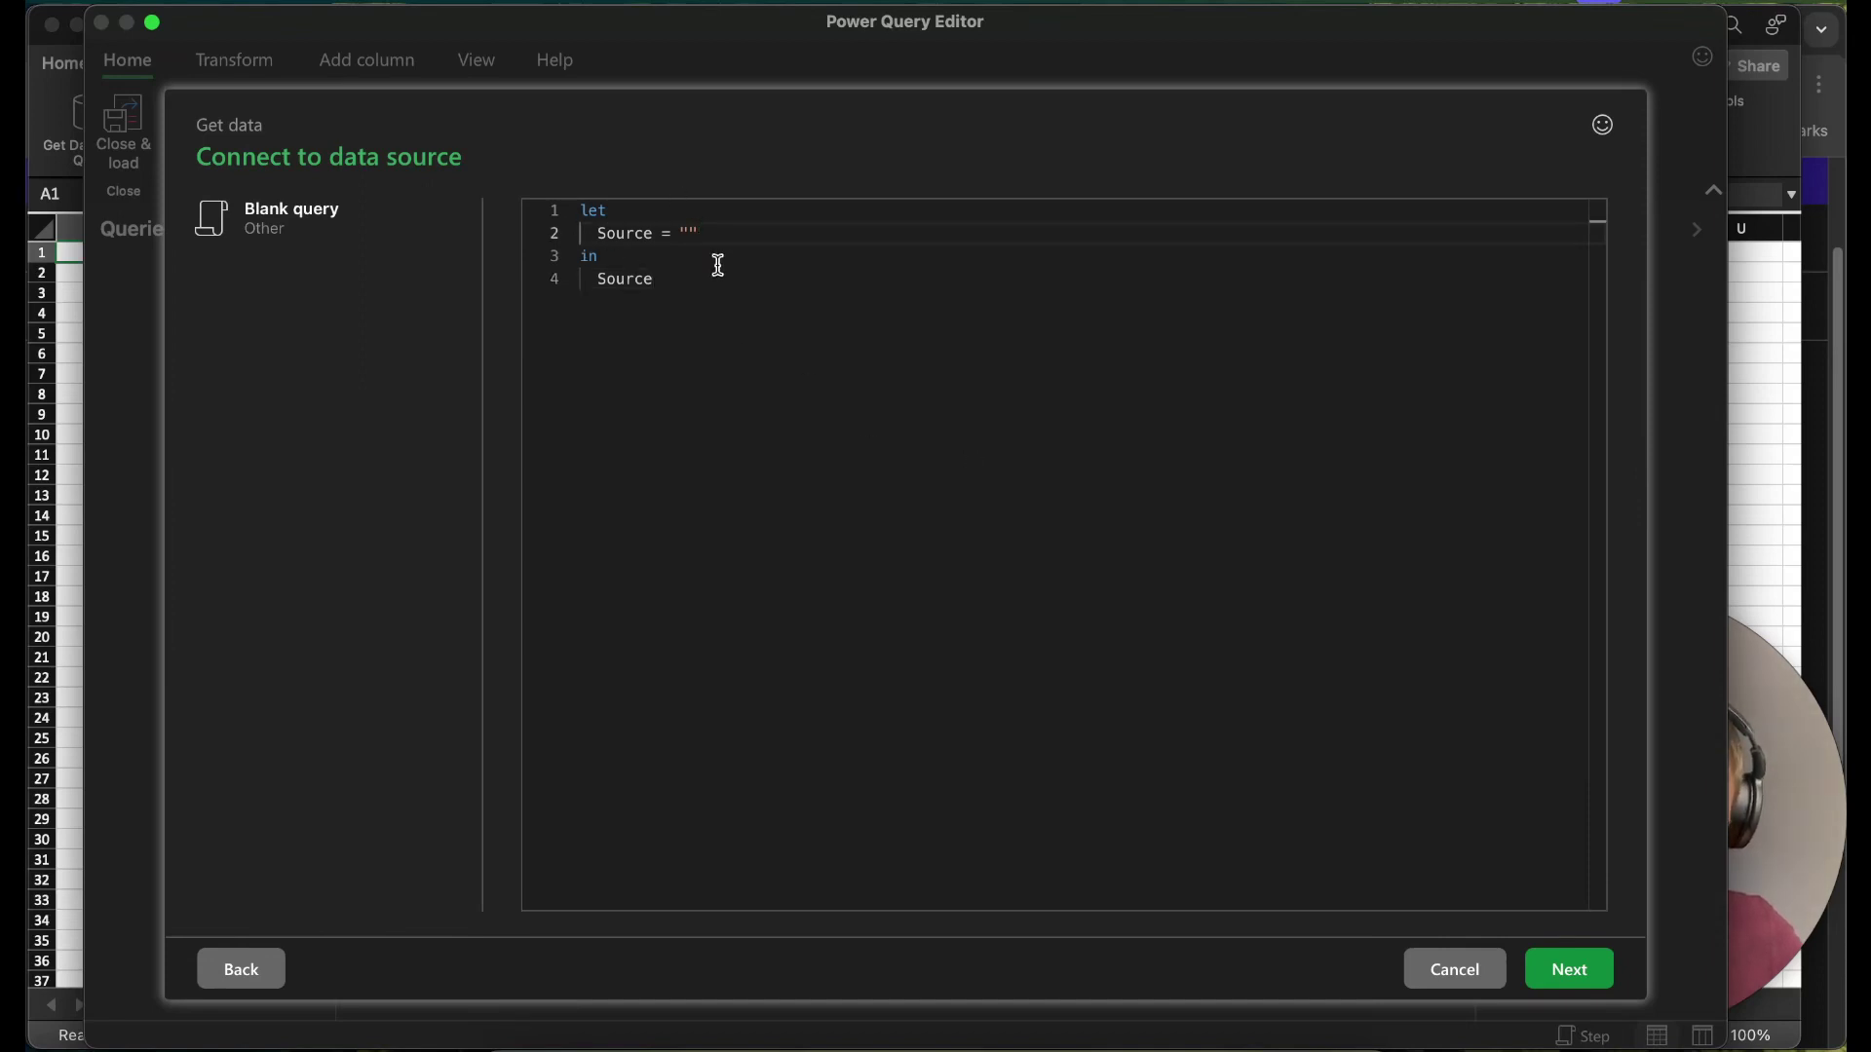
{"action": "key", "text": "BackSpace"}
{"action": "key", "text": "BackSpace"}
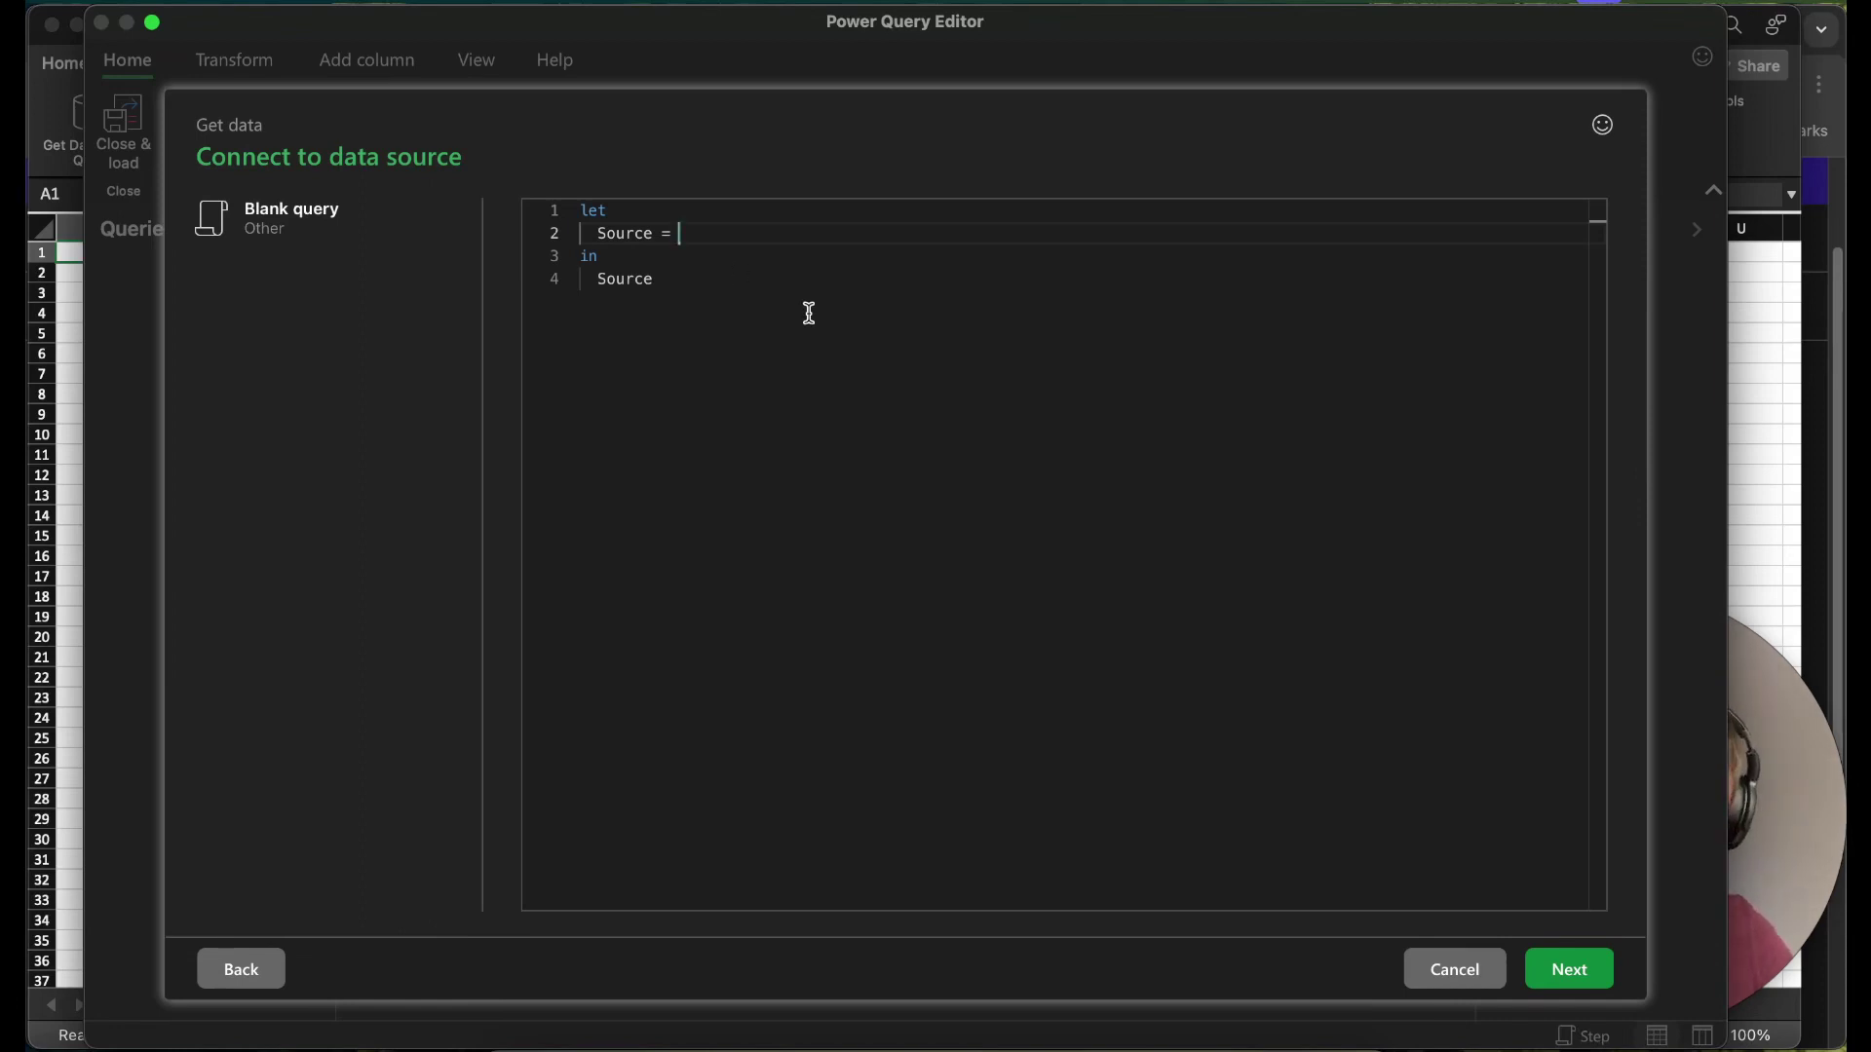
- In Chrome, duplicate the Json.Document documentation tab
{"action": "left_click", "coordinate": [551, 1042]}
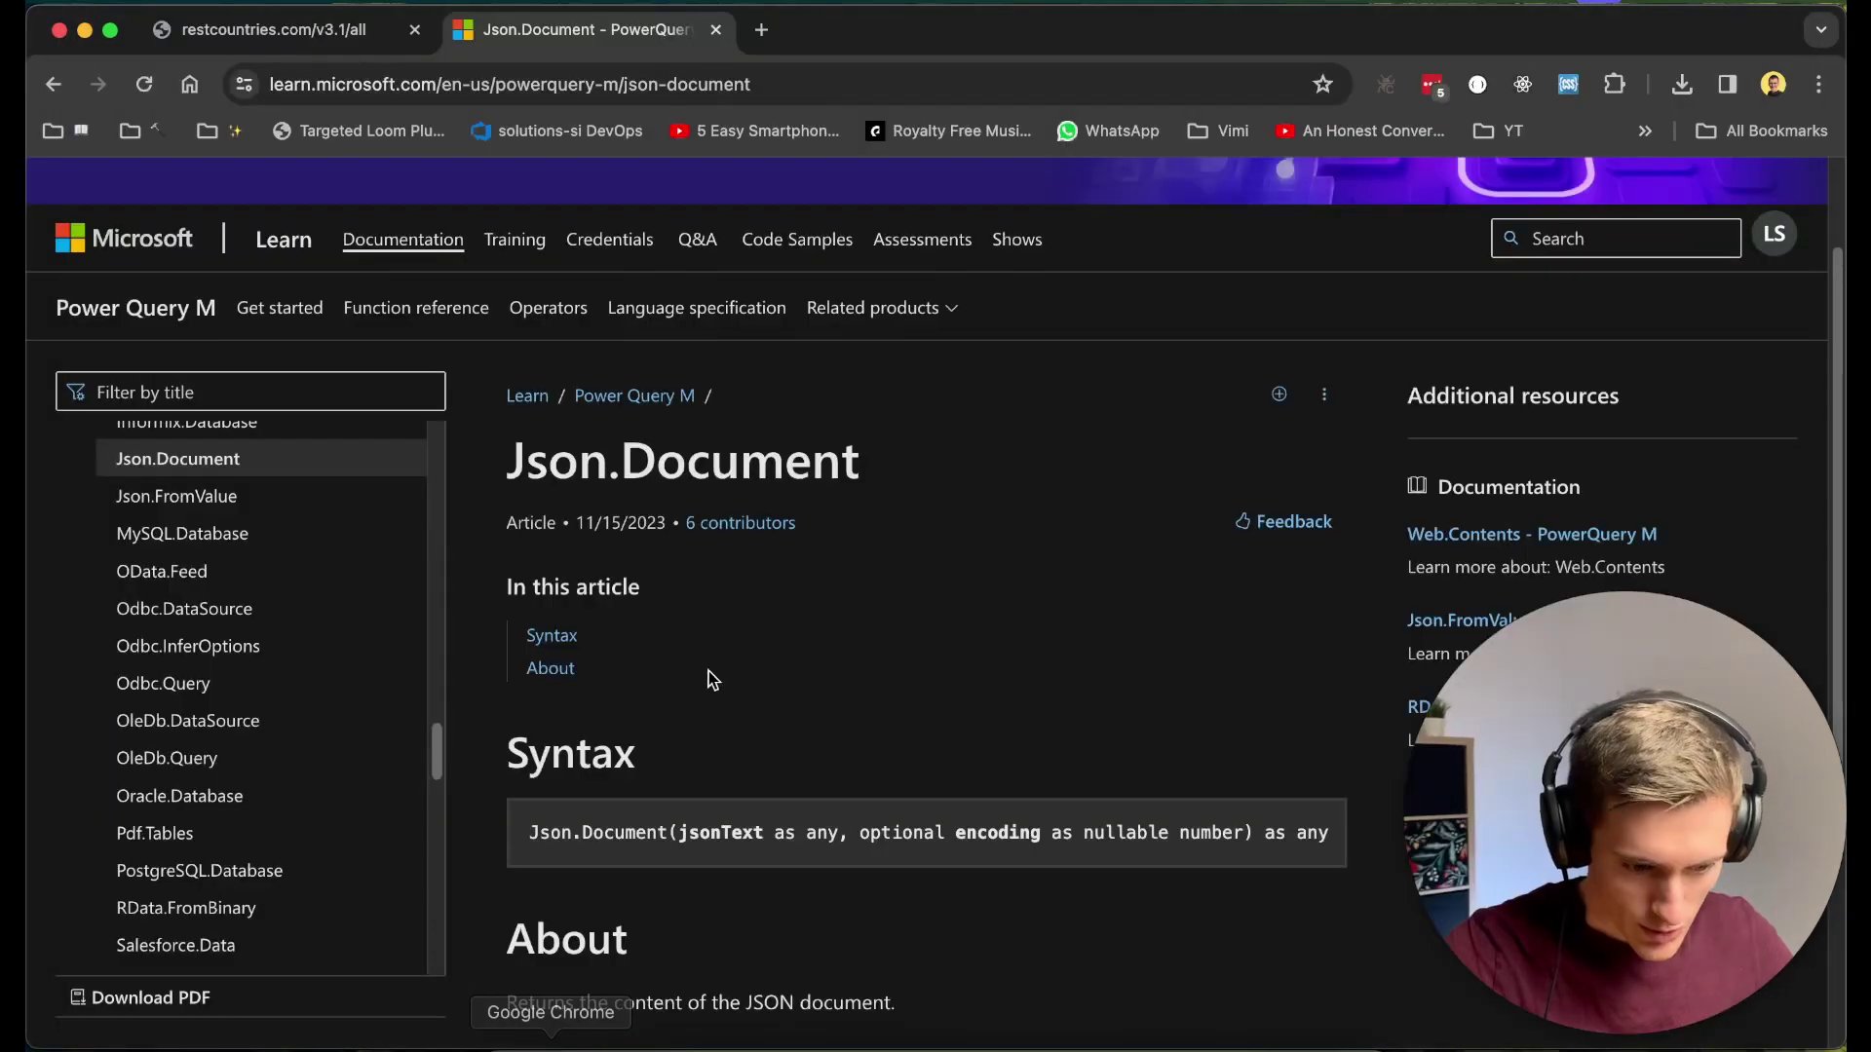
{"action": "scroll", "coordinate": [840, 623], "scroll_direction": "up", "scroll_amount": 1}
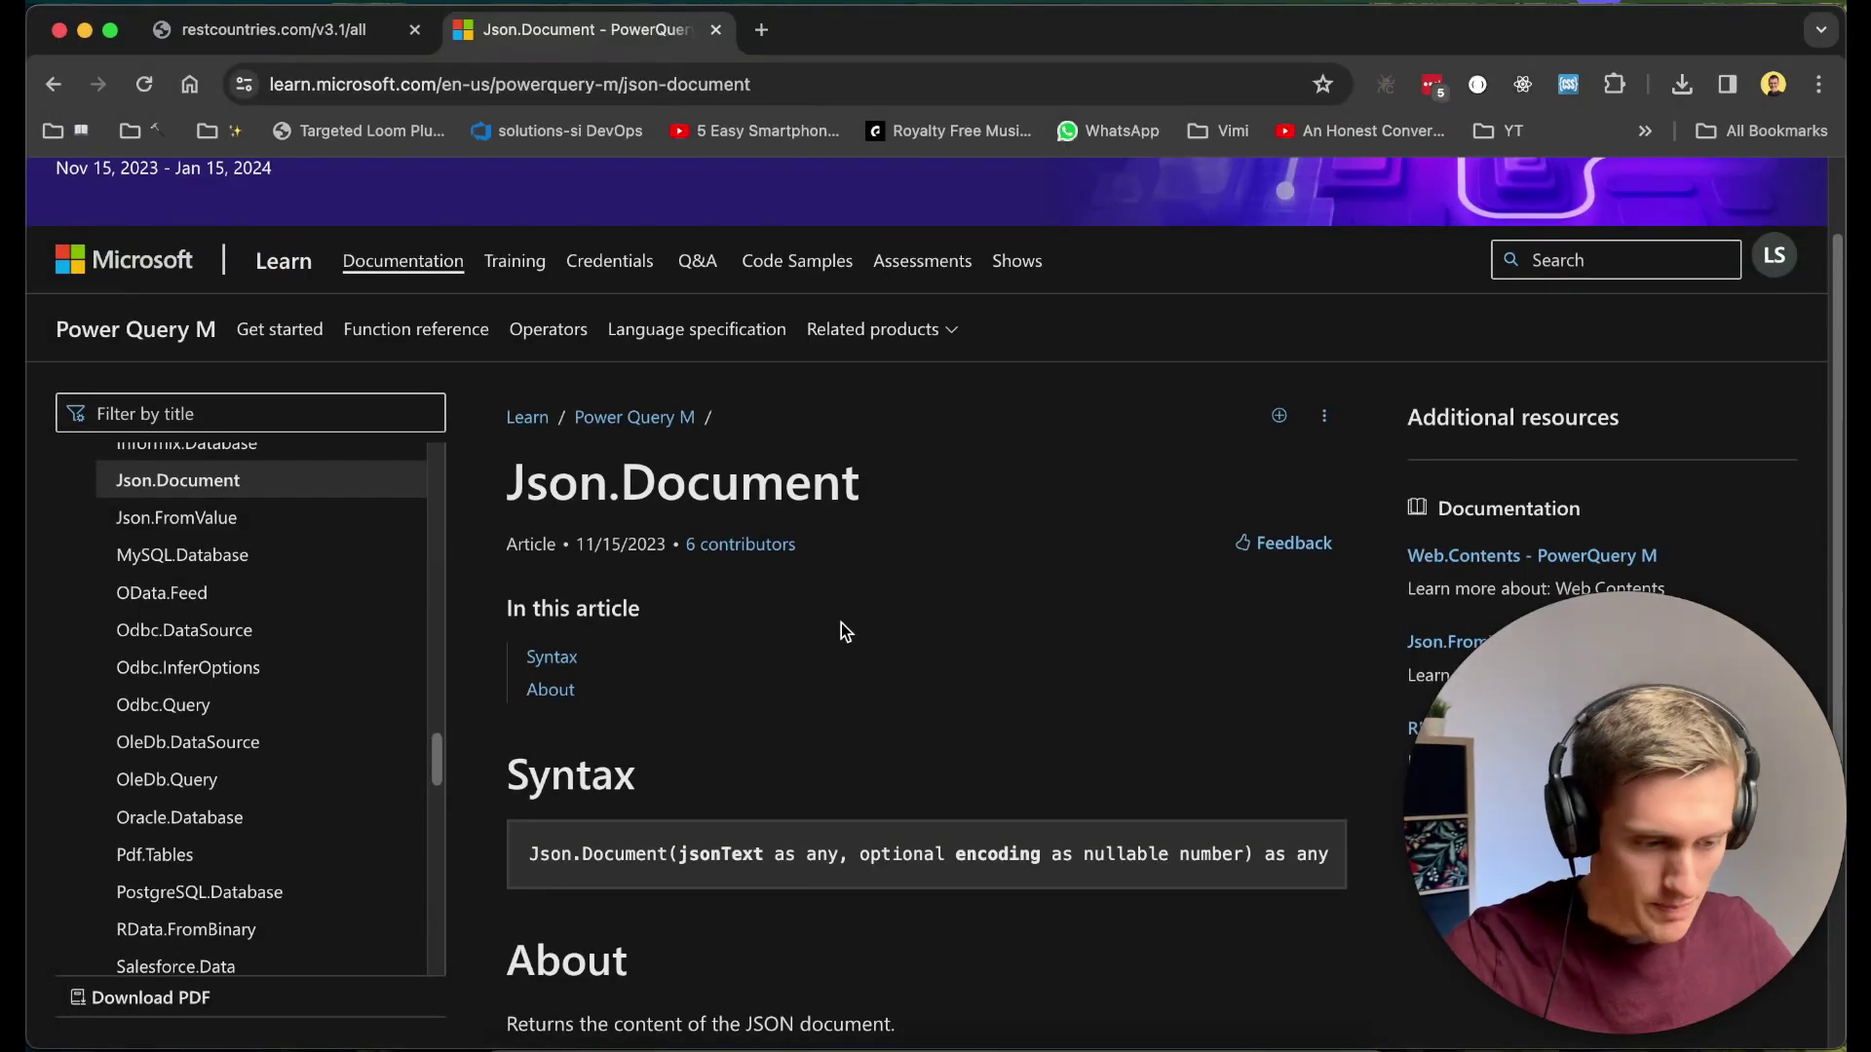
{"action": "right_click", "coordinate": [606, 28]}
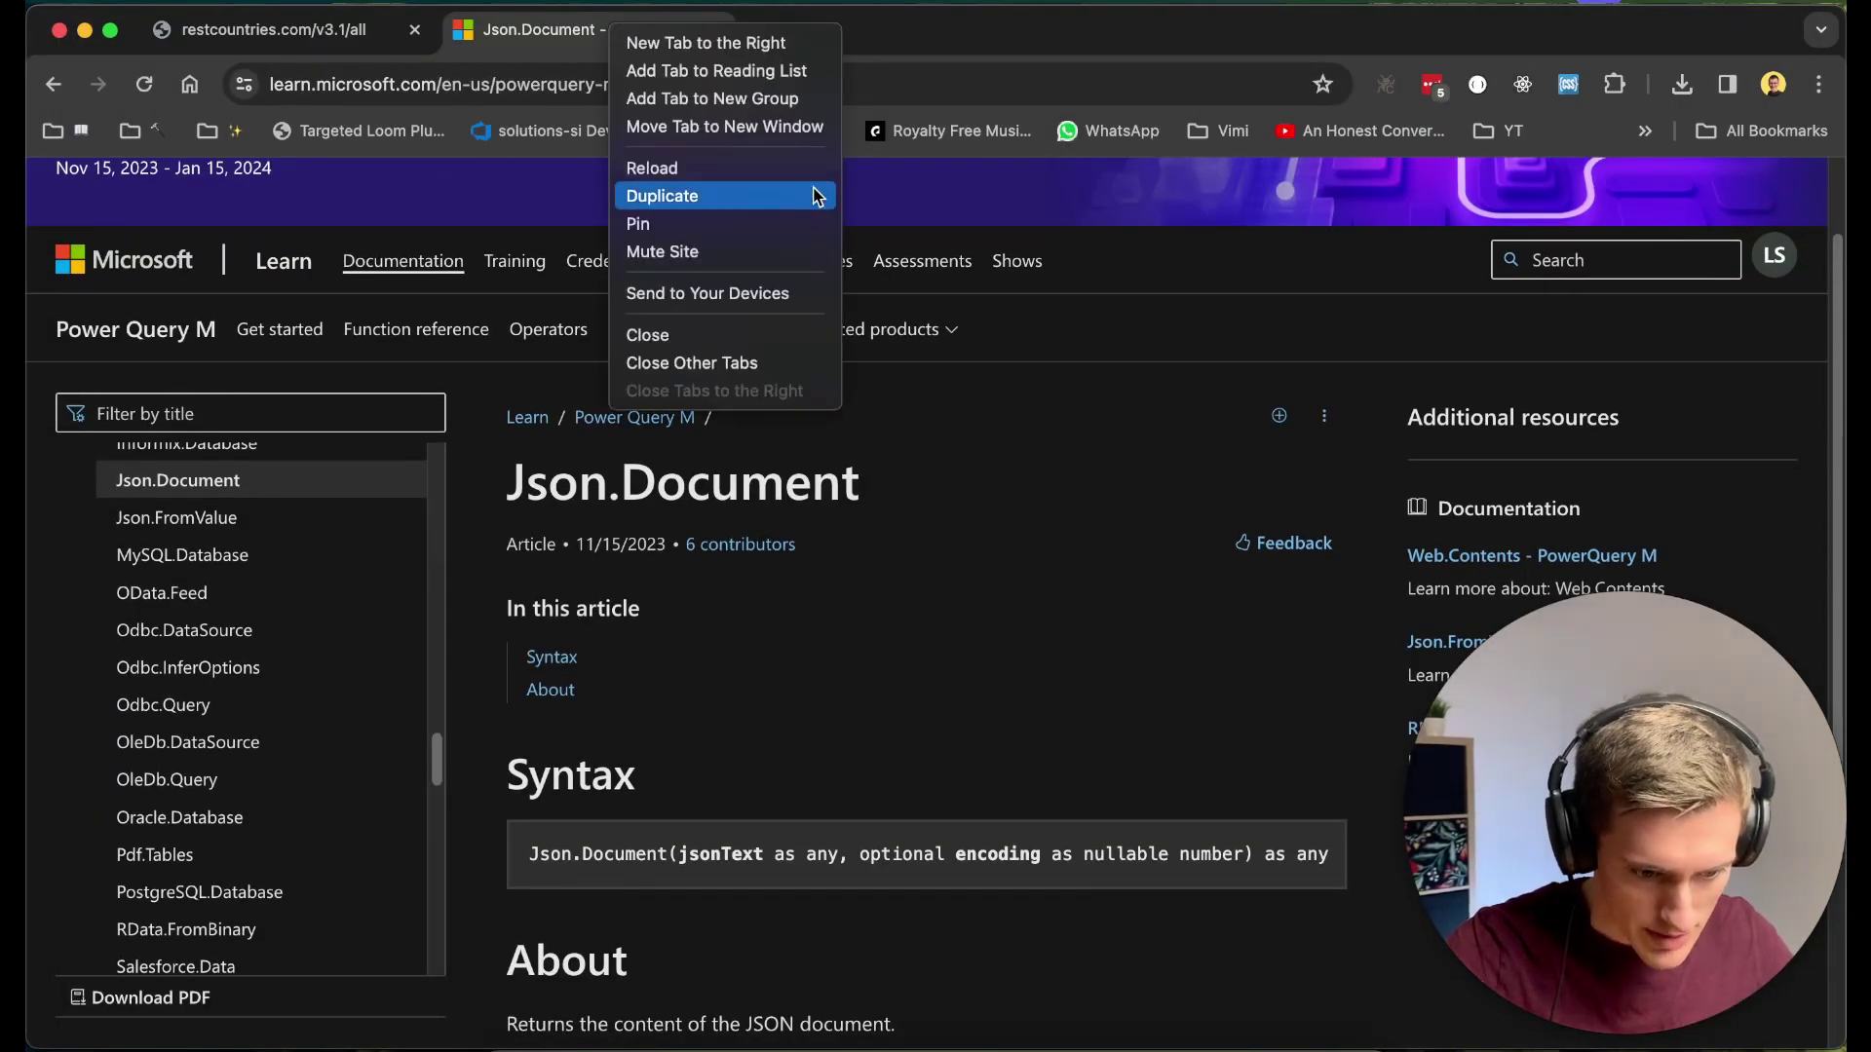
{"action": "left_click", "coordinate": [662, 192]}
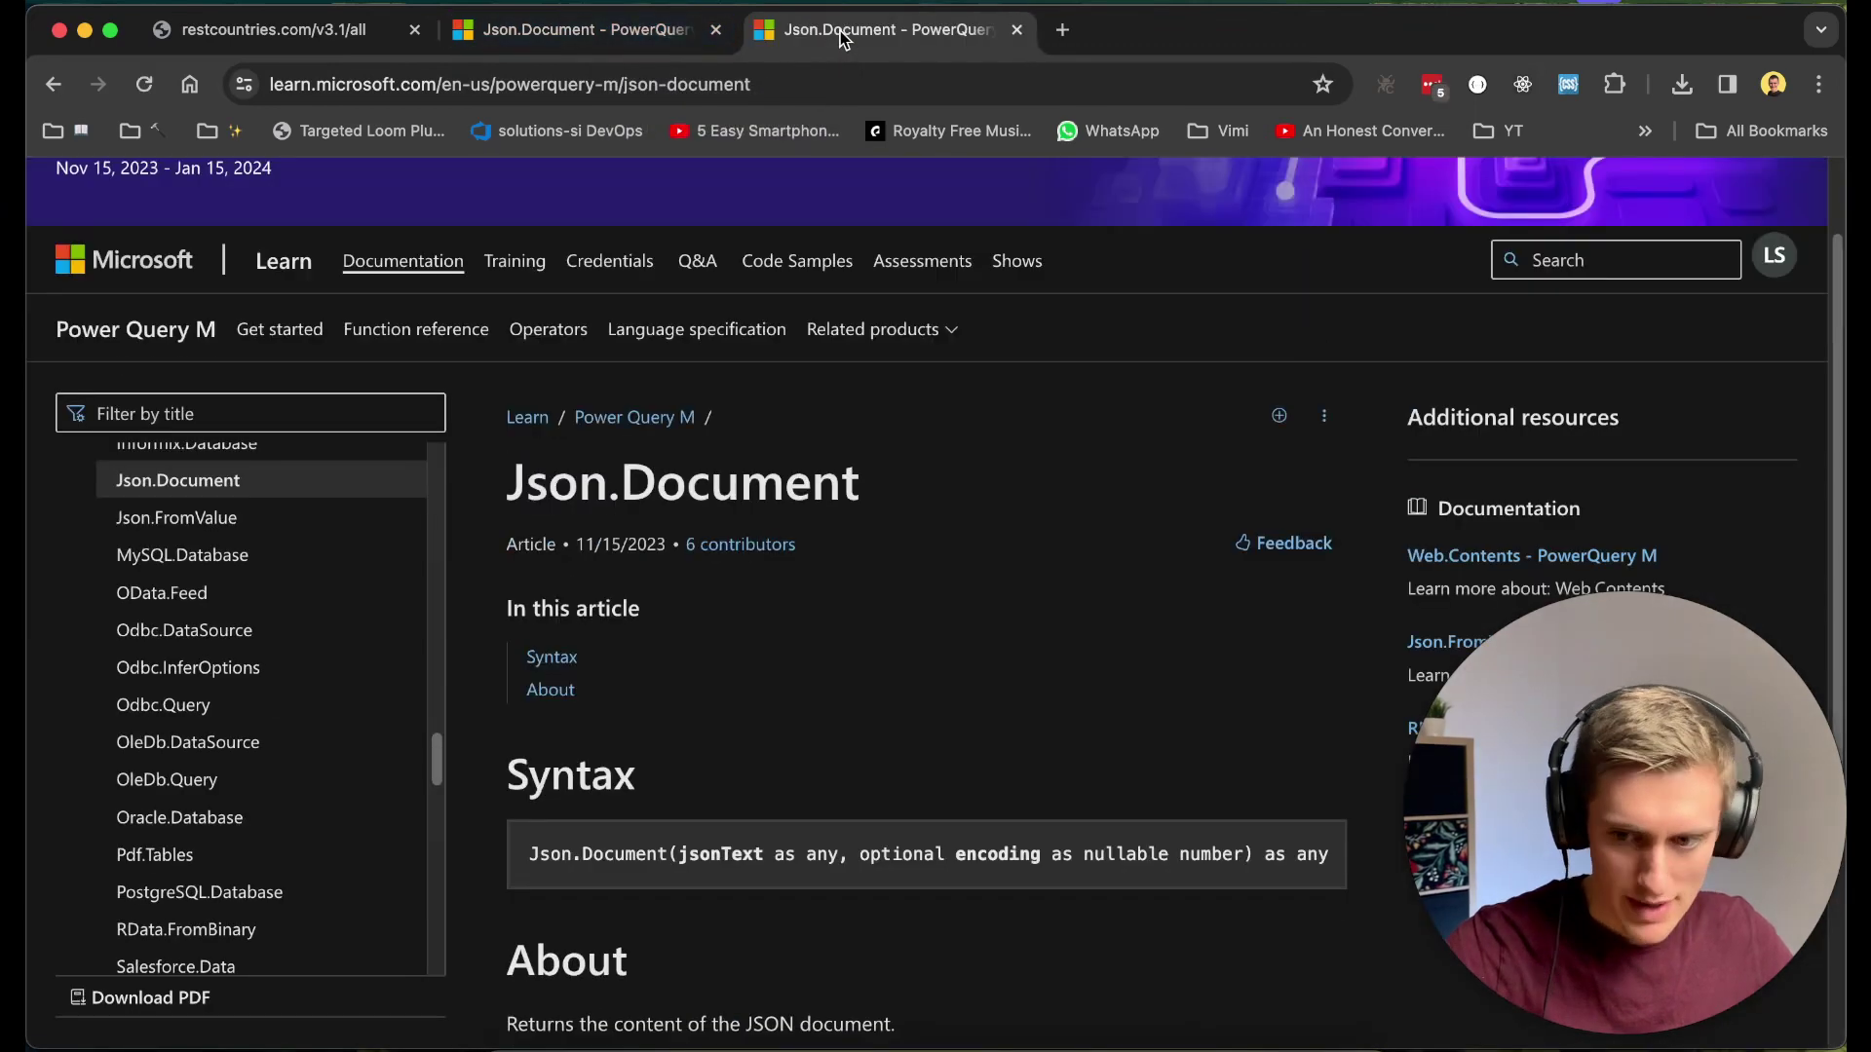
- Filter the function list by 'web', open Web.Contents and select its function name
{"action": "left_click", "coordinate": [331, 414]}
{"action": "type", "text": "web"}
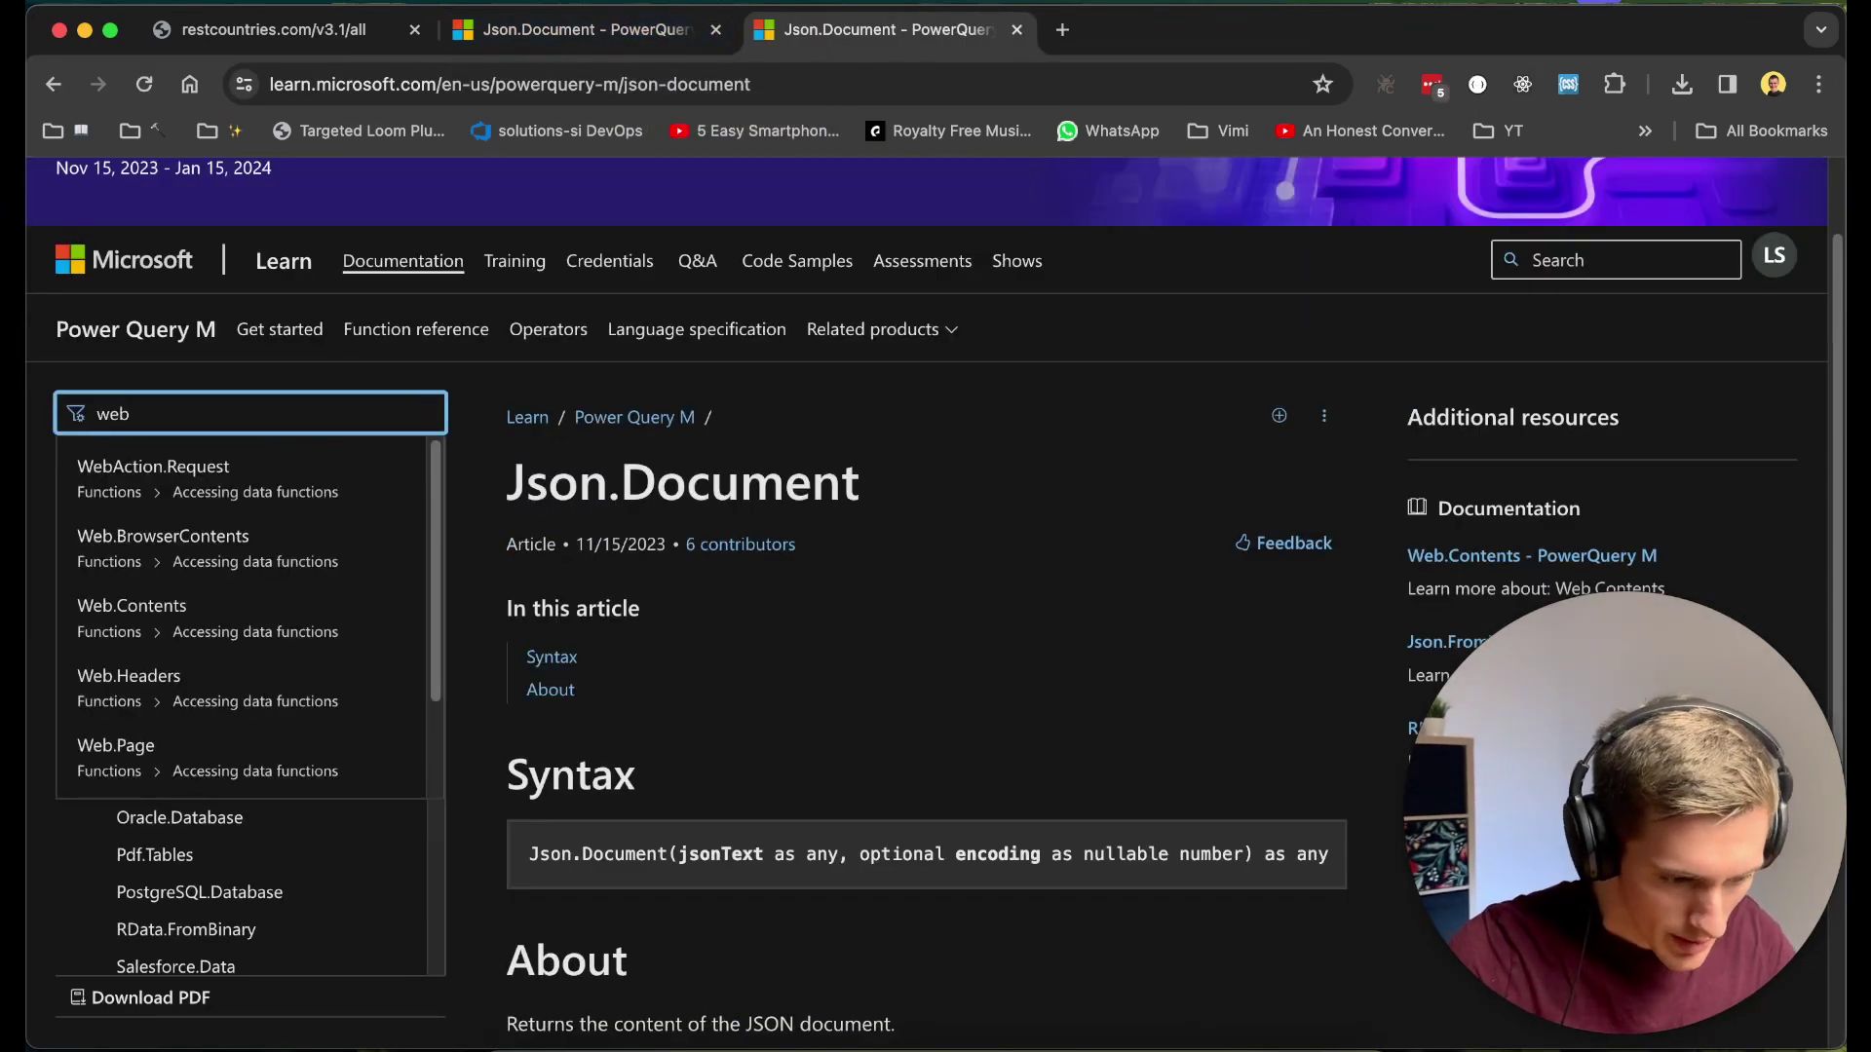
{"action": "left_click", "coordinate": [204, 638]}
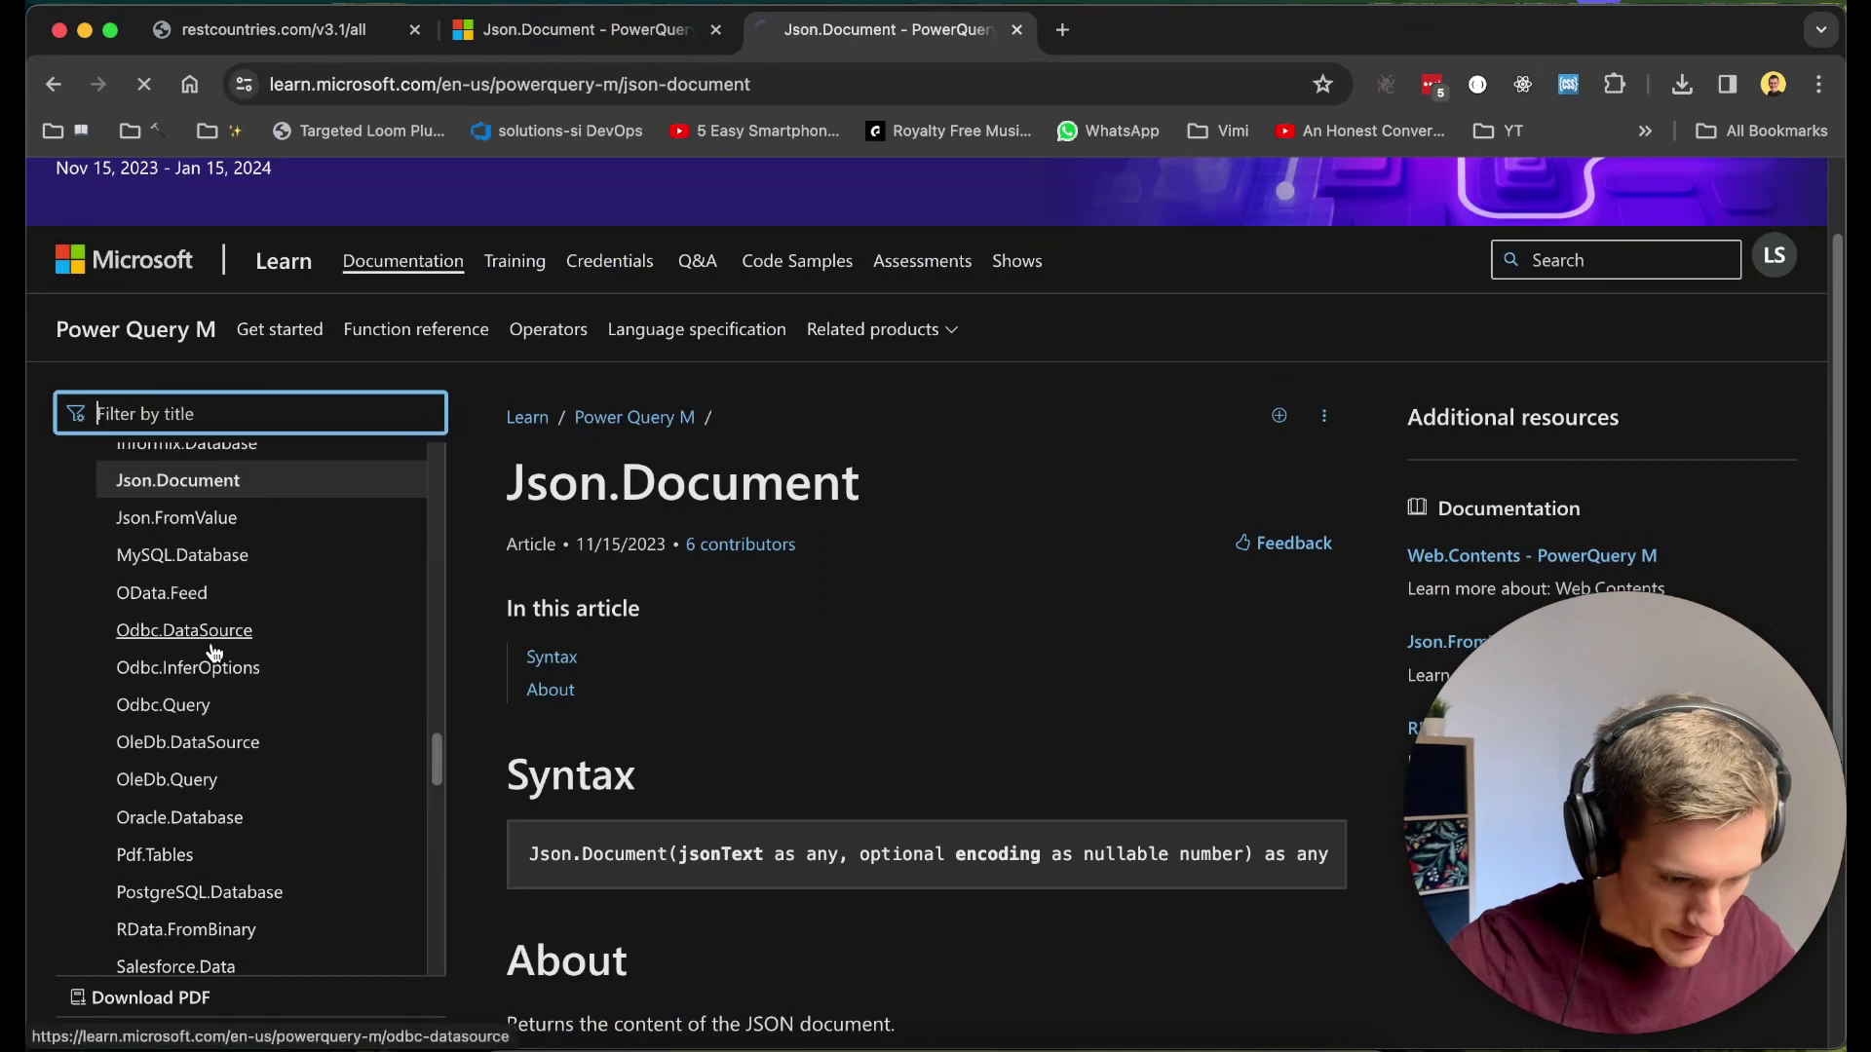
{"action": "triple_click", "coordinate": [546, 619]}
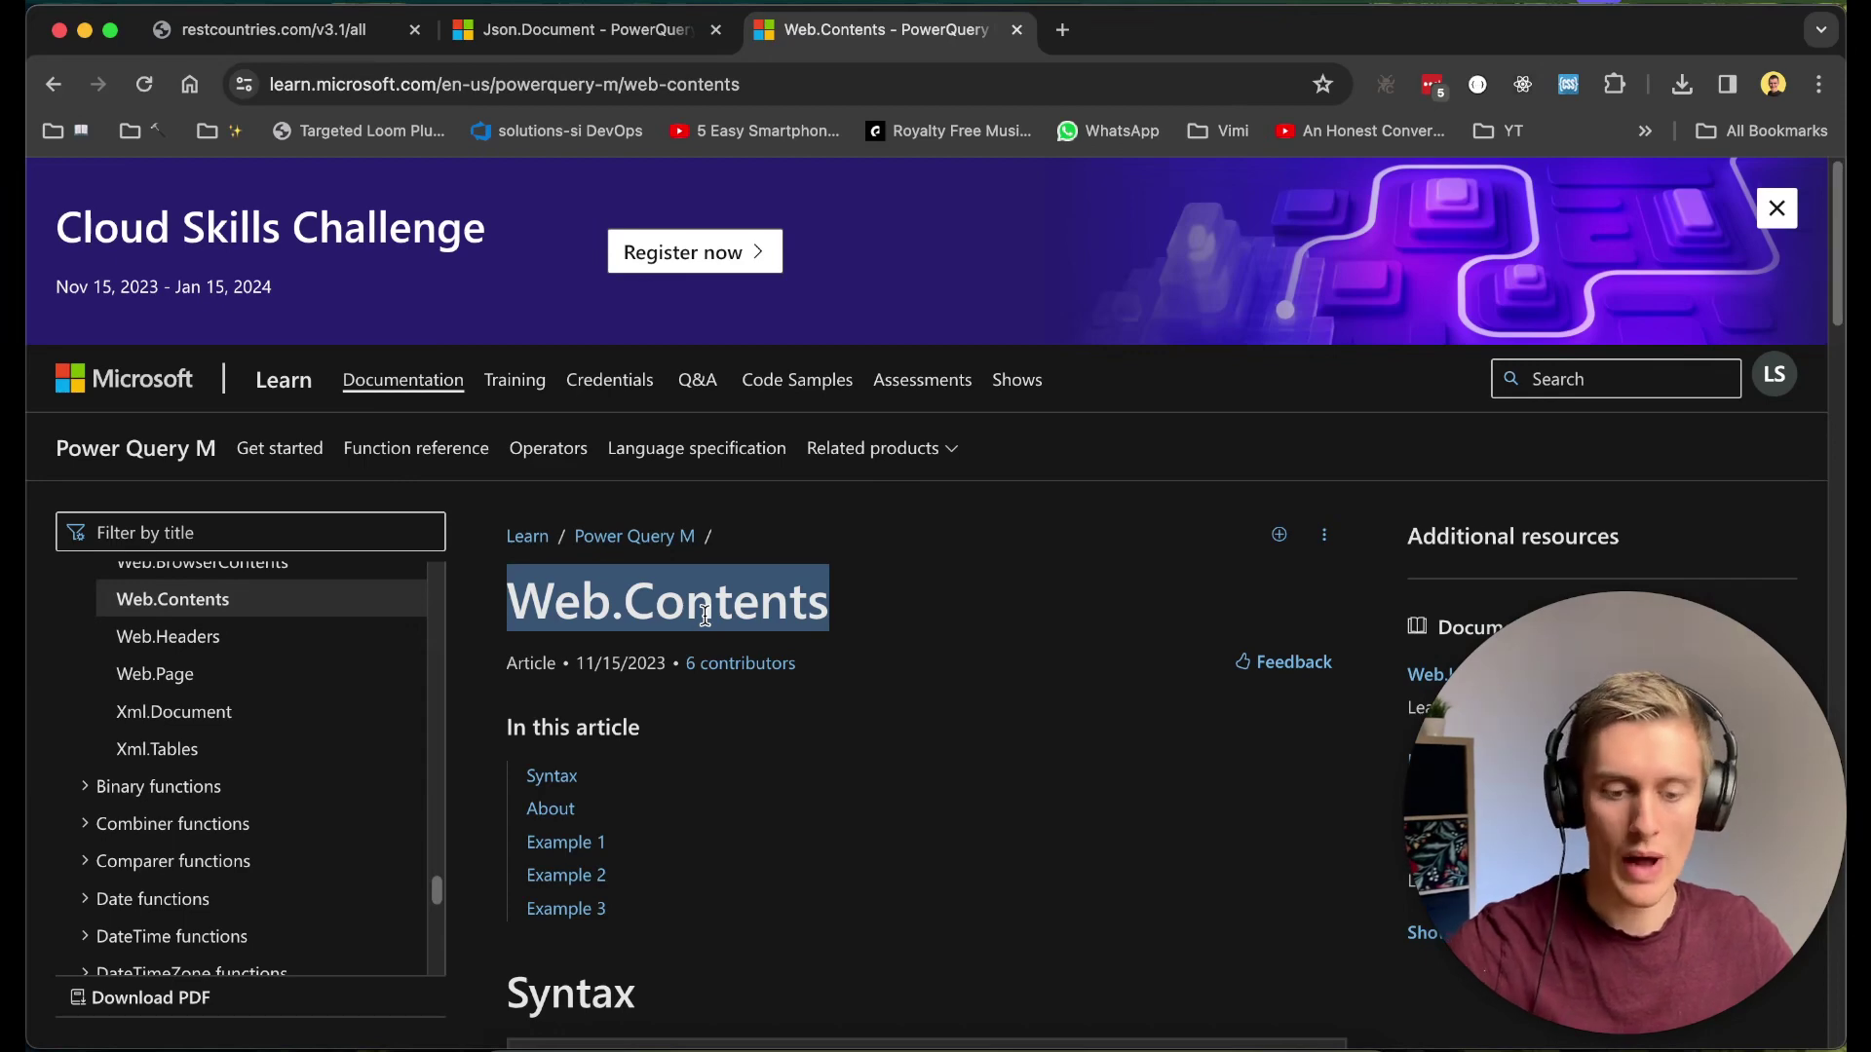
{"action": "triple_click", "coordinate": [579, 595]}
{"action": "key", "text": "super+c"}
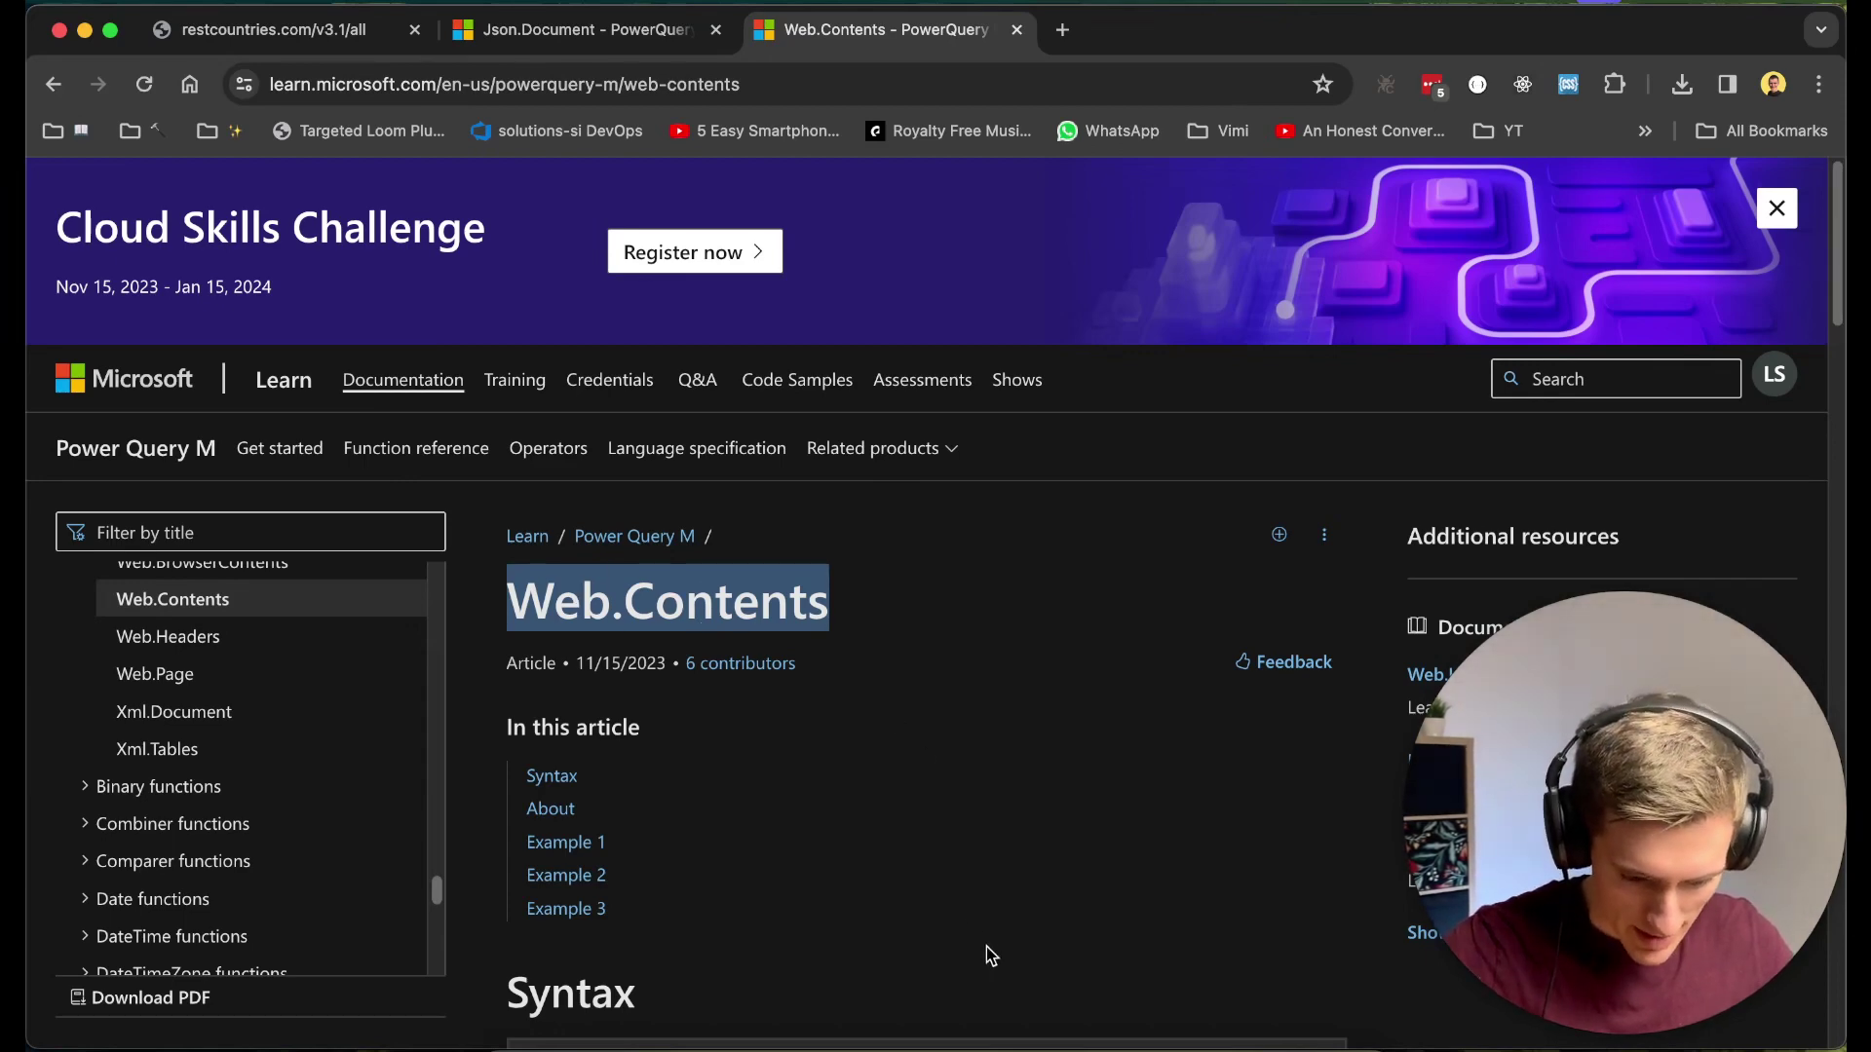
- In the query code, paste Web.Contents after Source = and add an opening parenthesis
{"action": "left_click", "coordinate": [1041, 1038]}
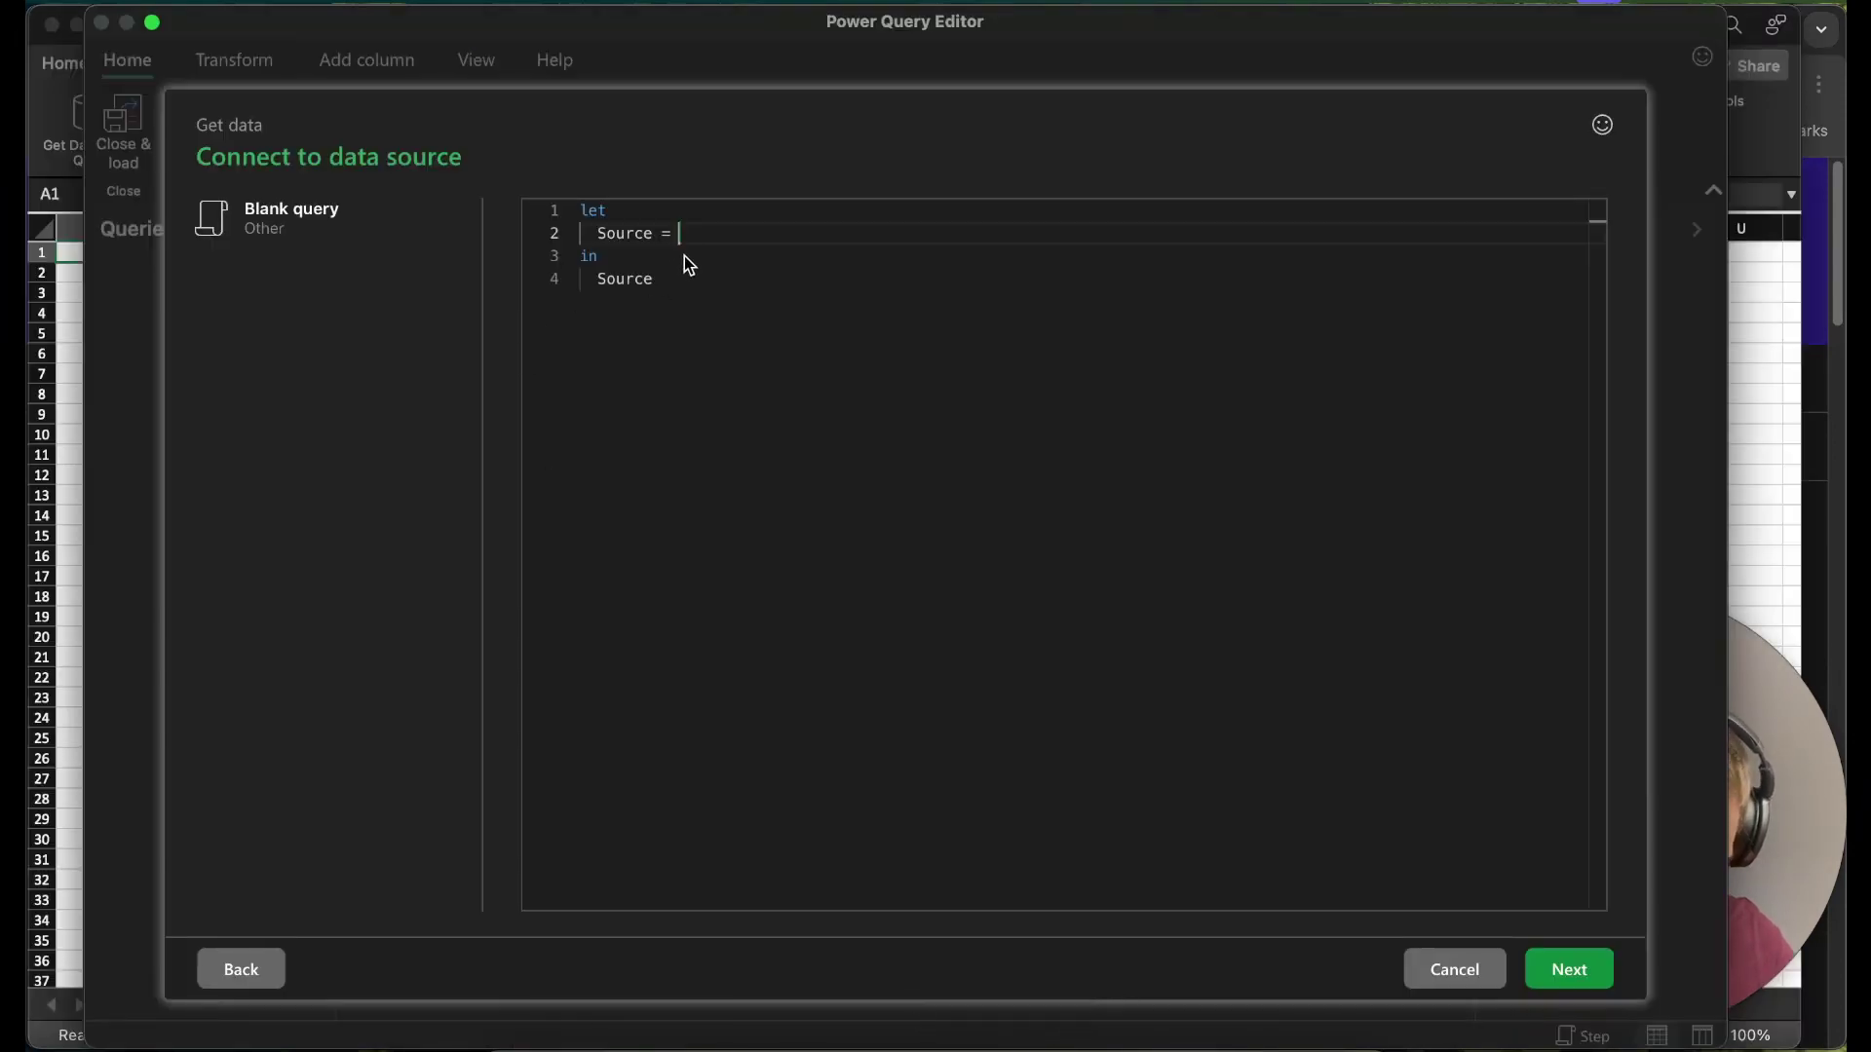
{"action": "key", "text": "super+v"}
{"action": "type", "text": "("}
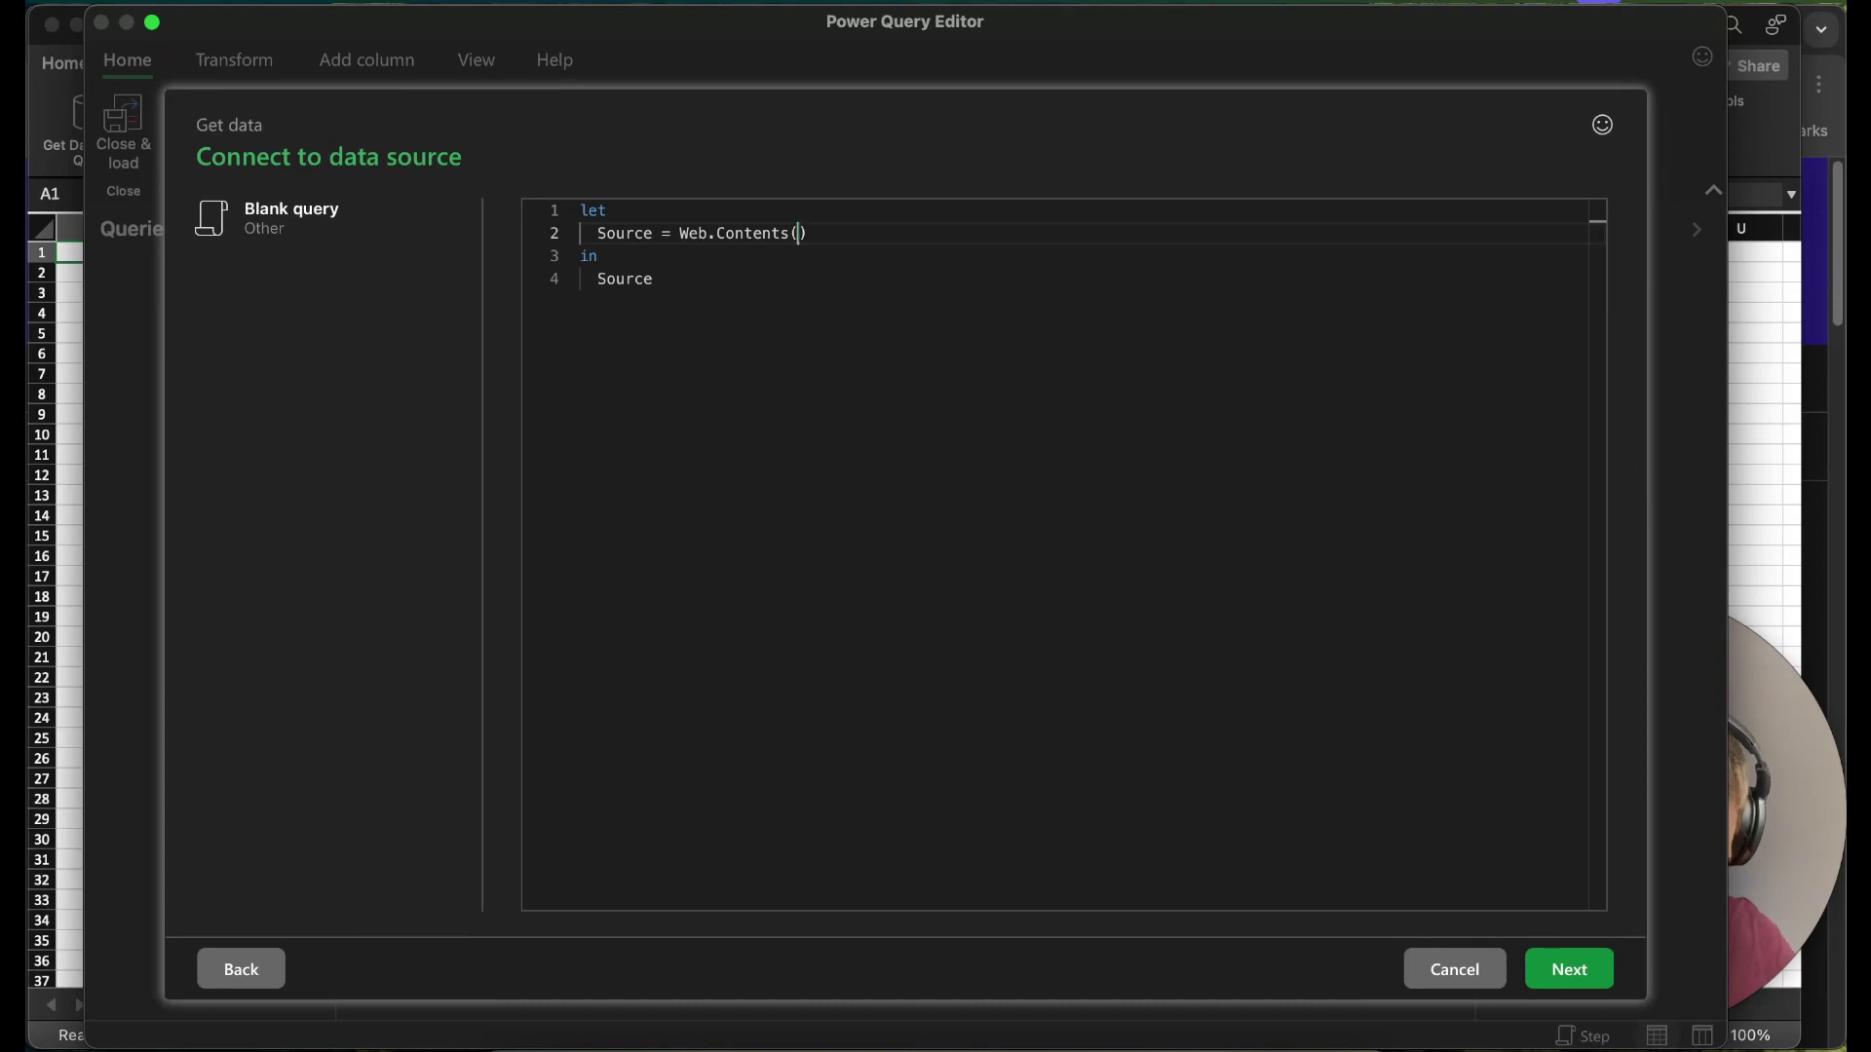
- In Chrome's restcountries.com JSON tab, select the API address in the address bar
{"action": "key", "text": "super+Tab"}
{"action": "left_click", "coordinate": [278, 29]}
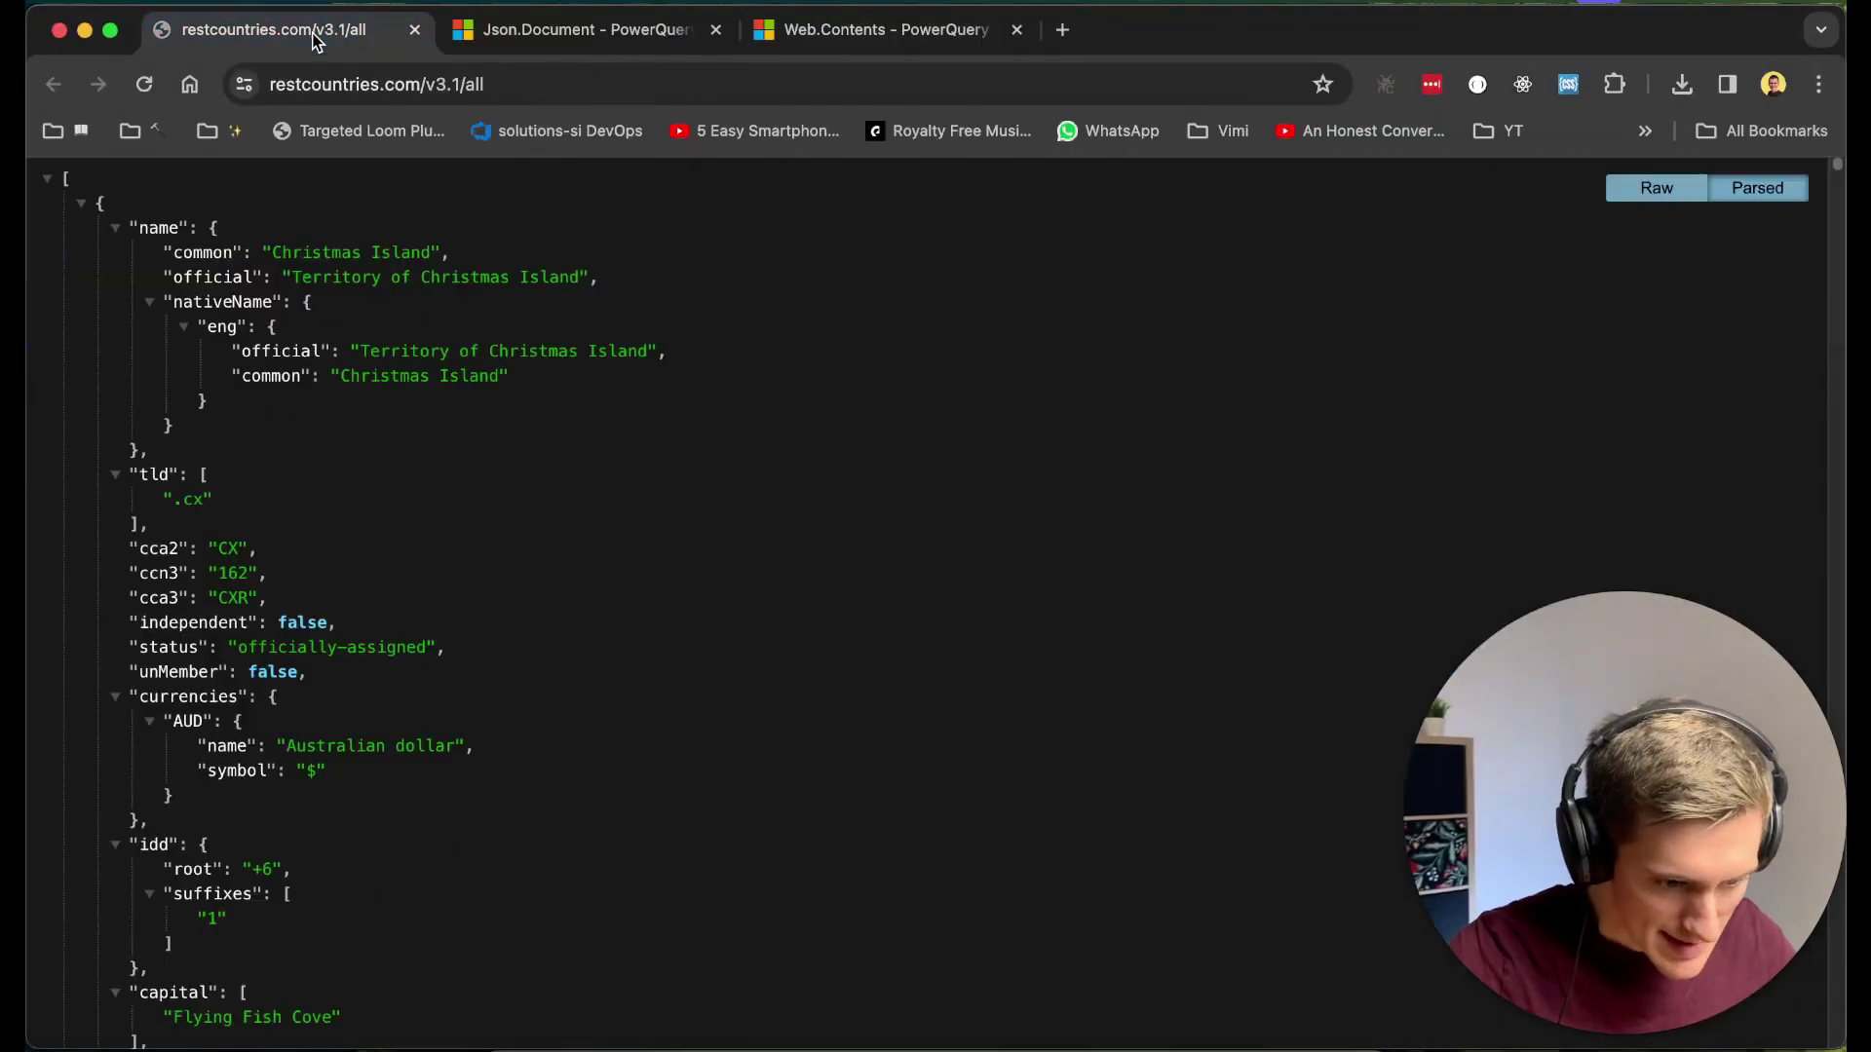
{"action": "scroll", "coordinate": [649, 439], "scroll_direction": "down", "scroll_amount": 20}
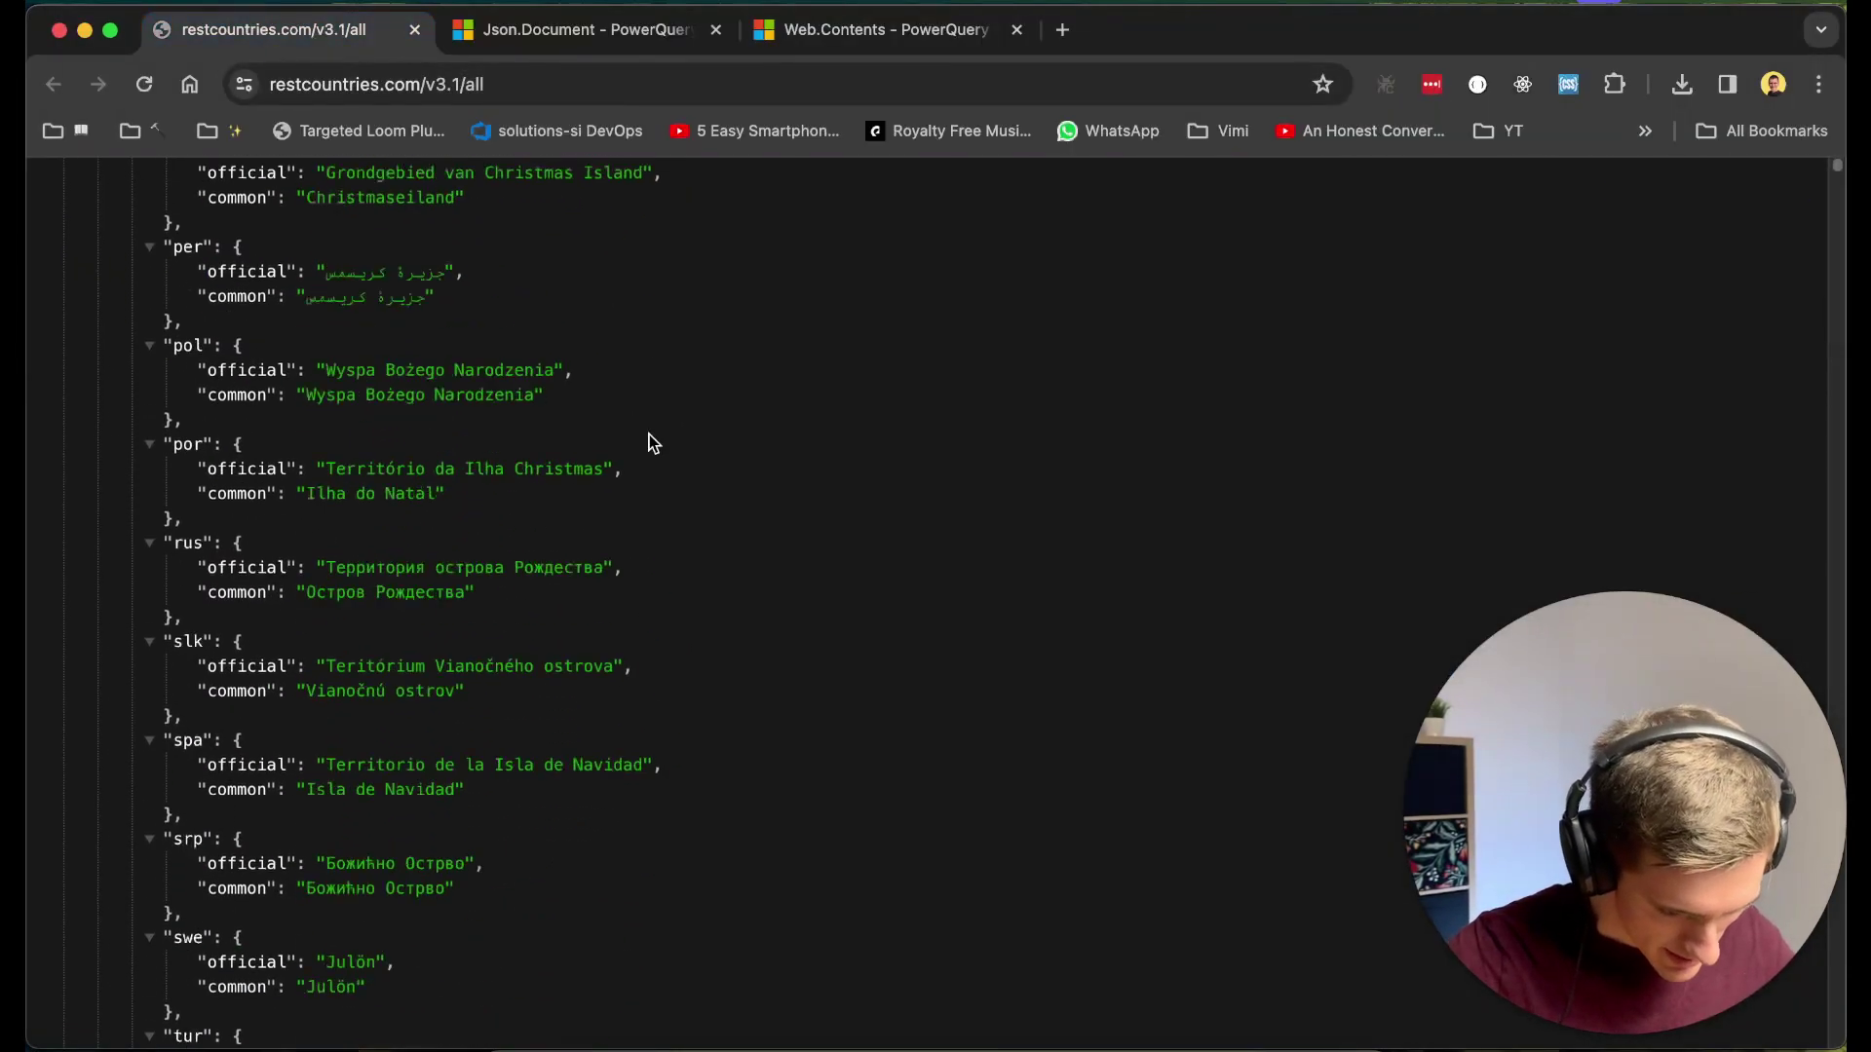
{"action": "scroll", "coordinate": [651, 444], "scroll_direction": "up", "scroll_amount": 20}
{"action": "scroll", "coordinate": [649, 439], "scroll_direction": "up", "scroll_amount": 5}
{"action": "left_click", "coordinate": [586, 82]}
{"action": "key", "text": "super+c"}
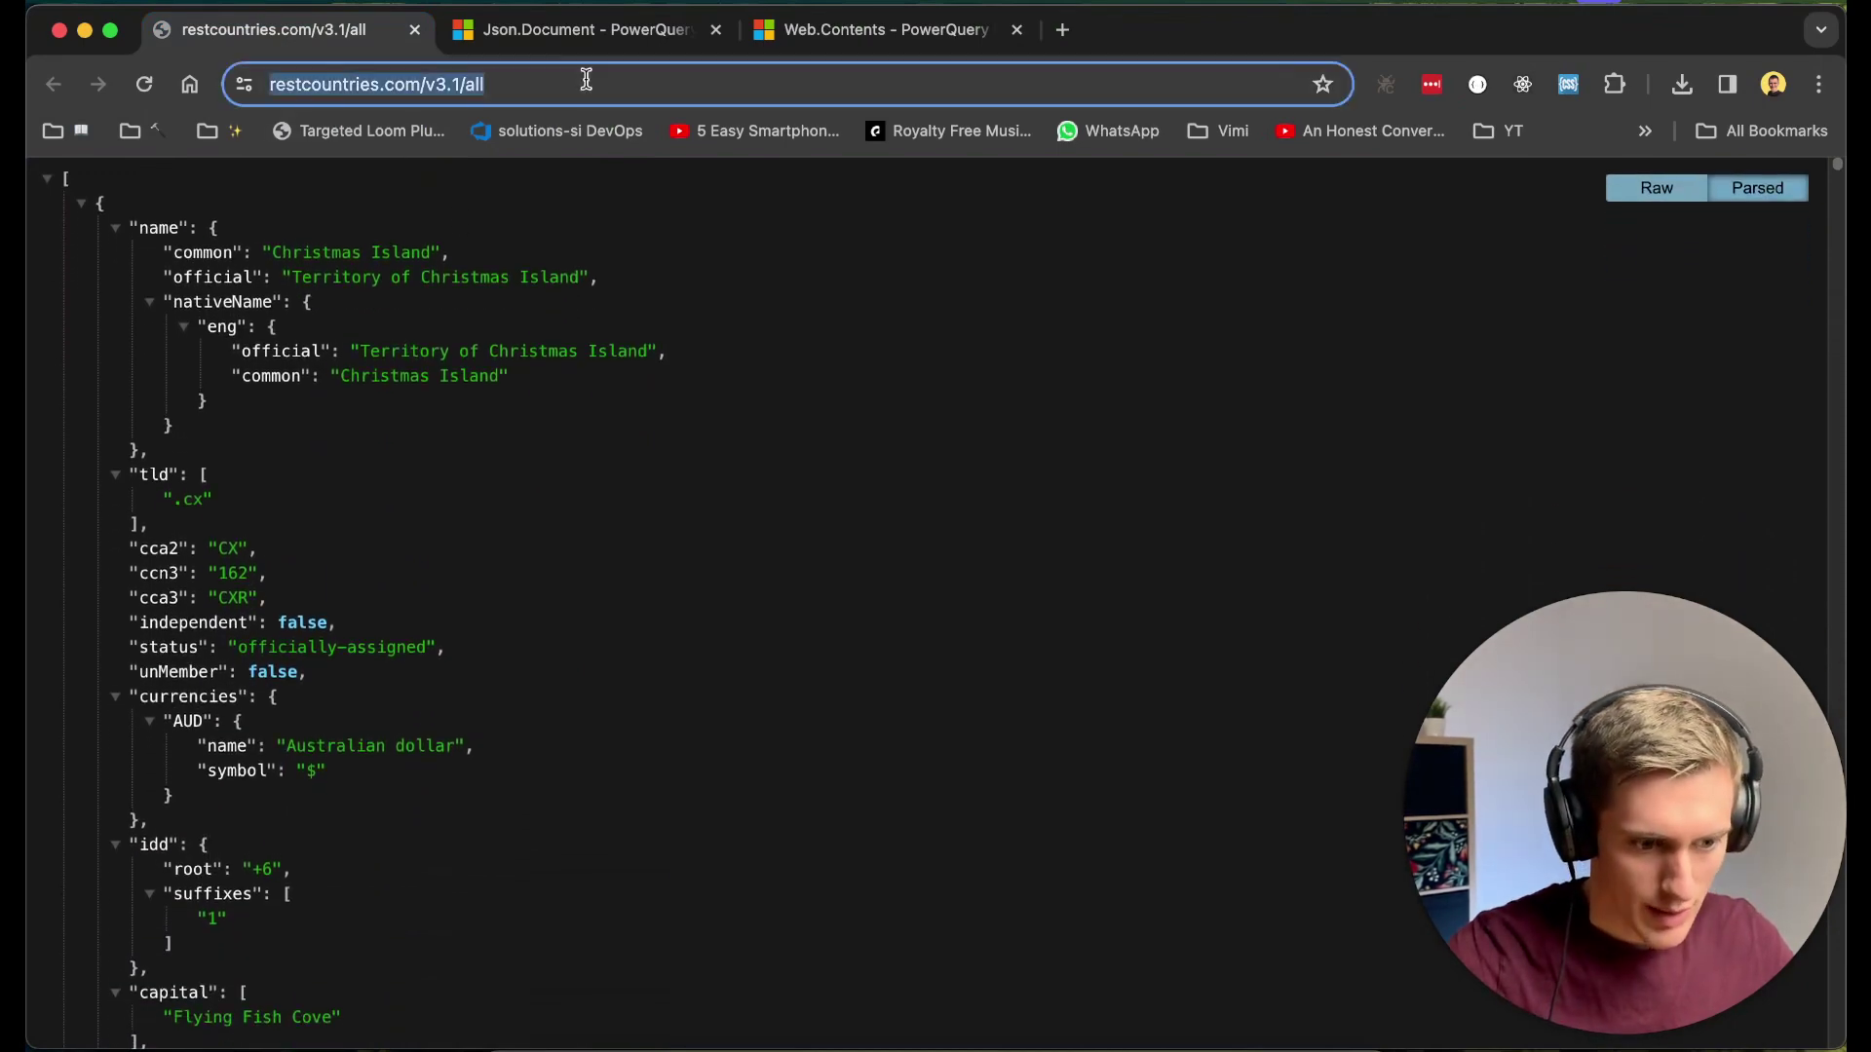
{"action": "key", "text": "super+Tab"}
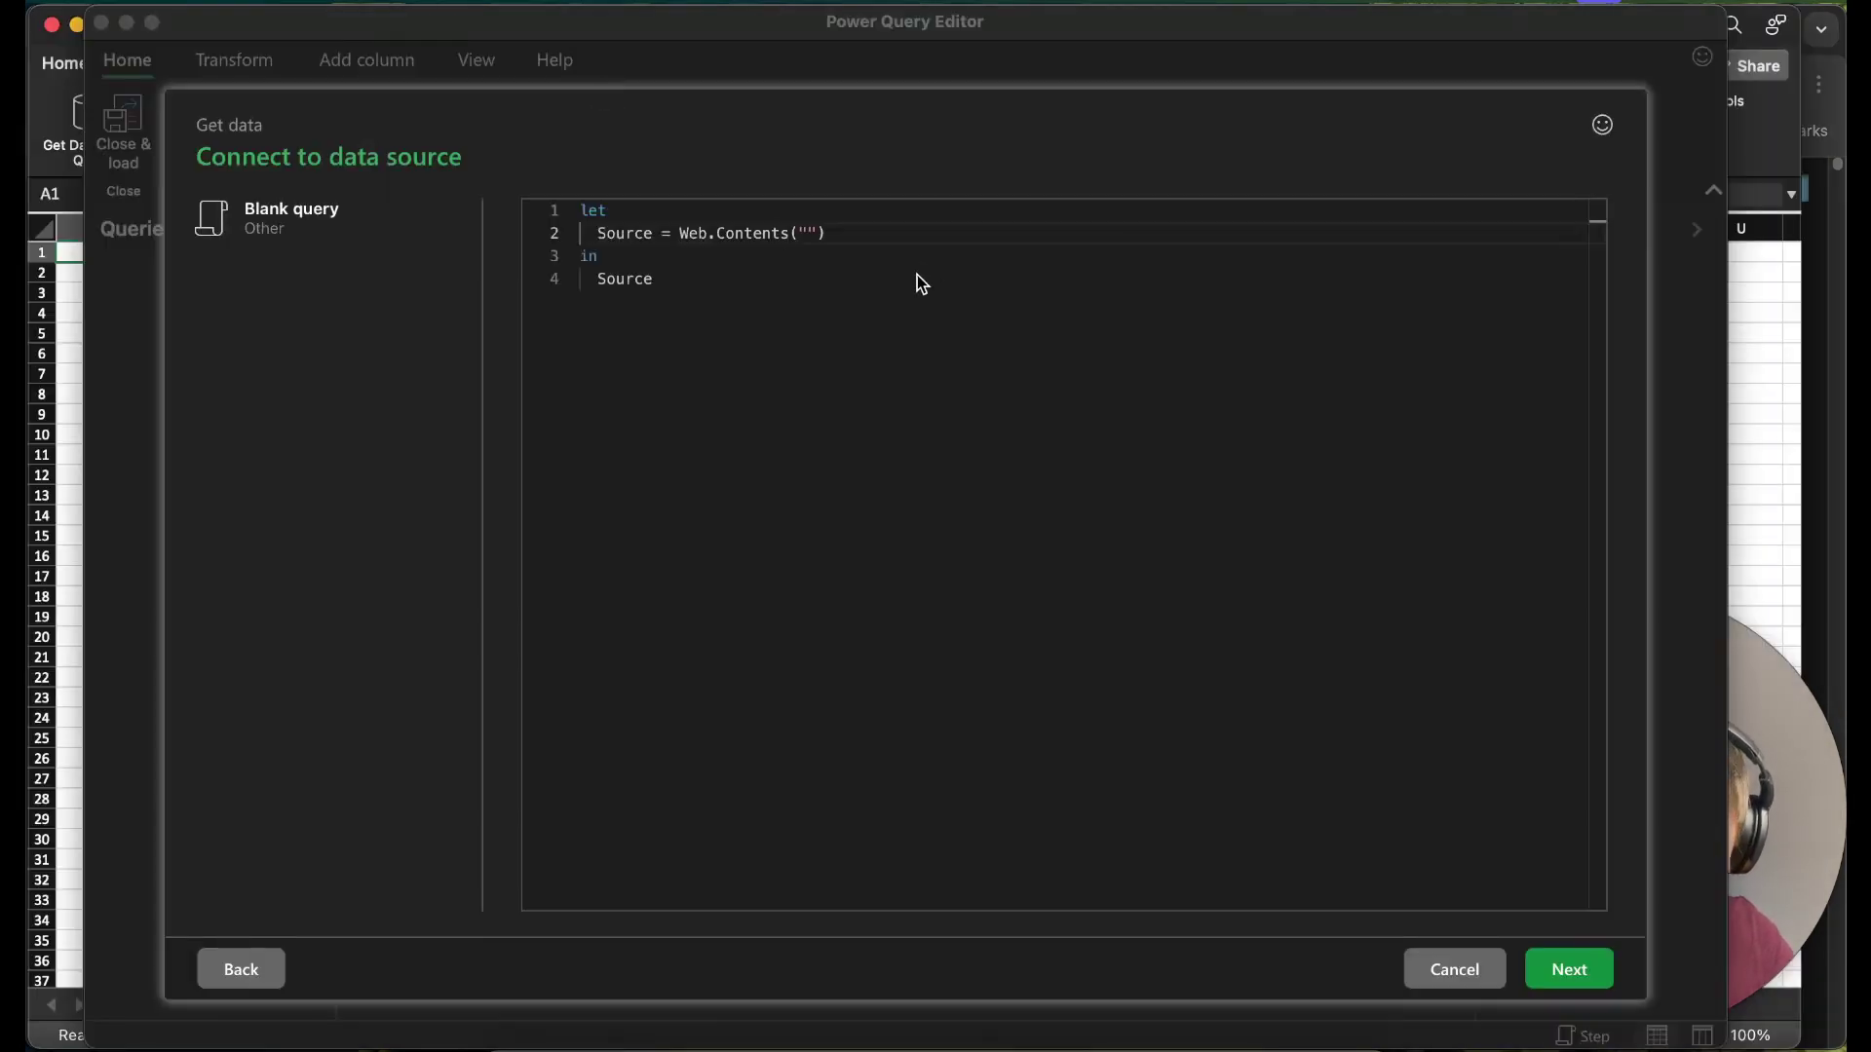
{"action": "left_click", "coordinate": [808, 235]}
{"action": "key", "text": "super+v"}
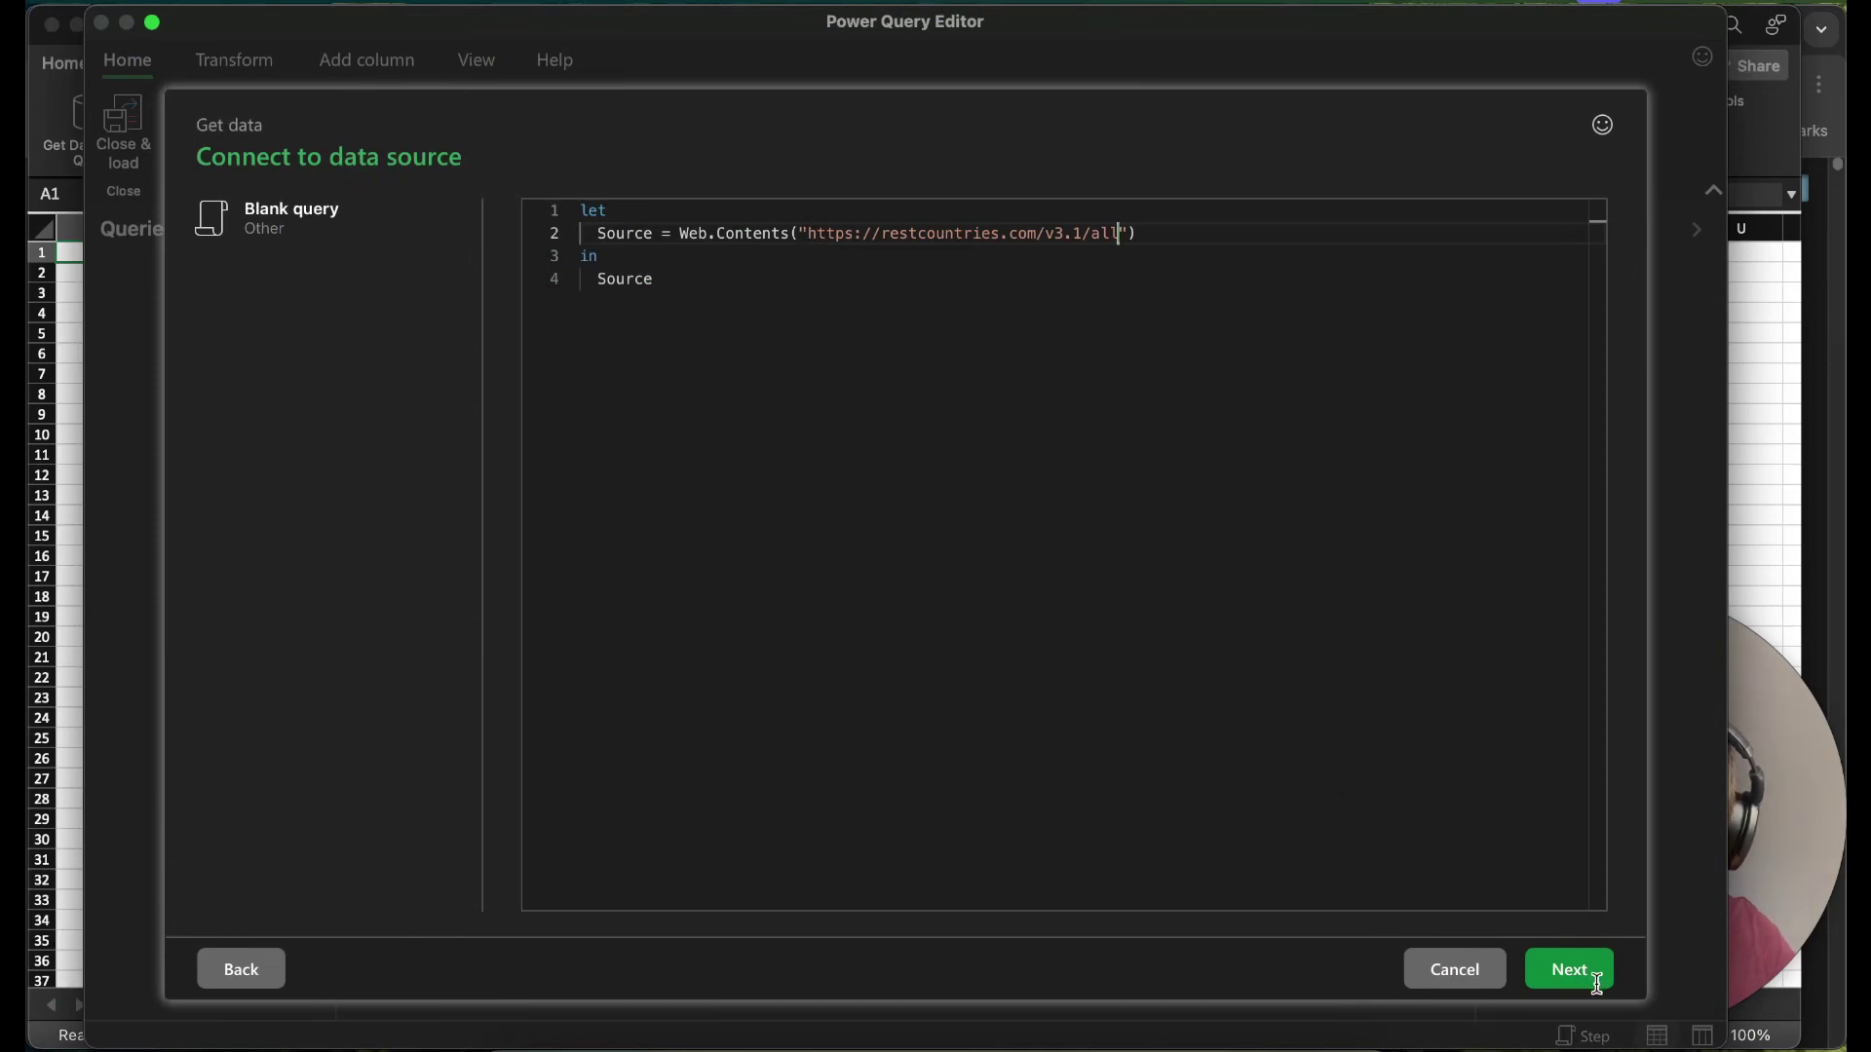
{"action": "left_click", "coordinate": [1589, 977]}
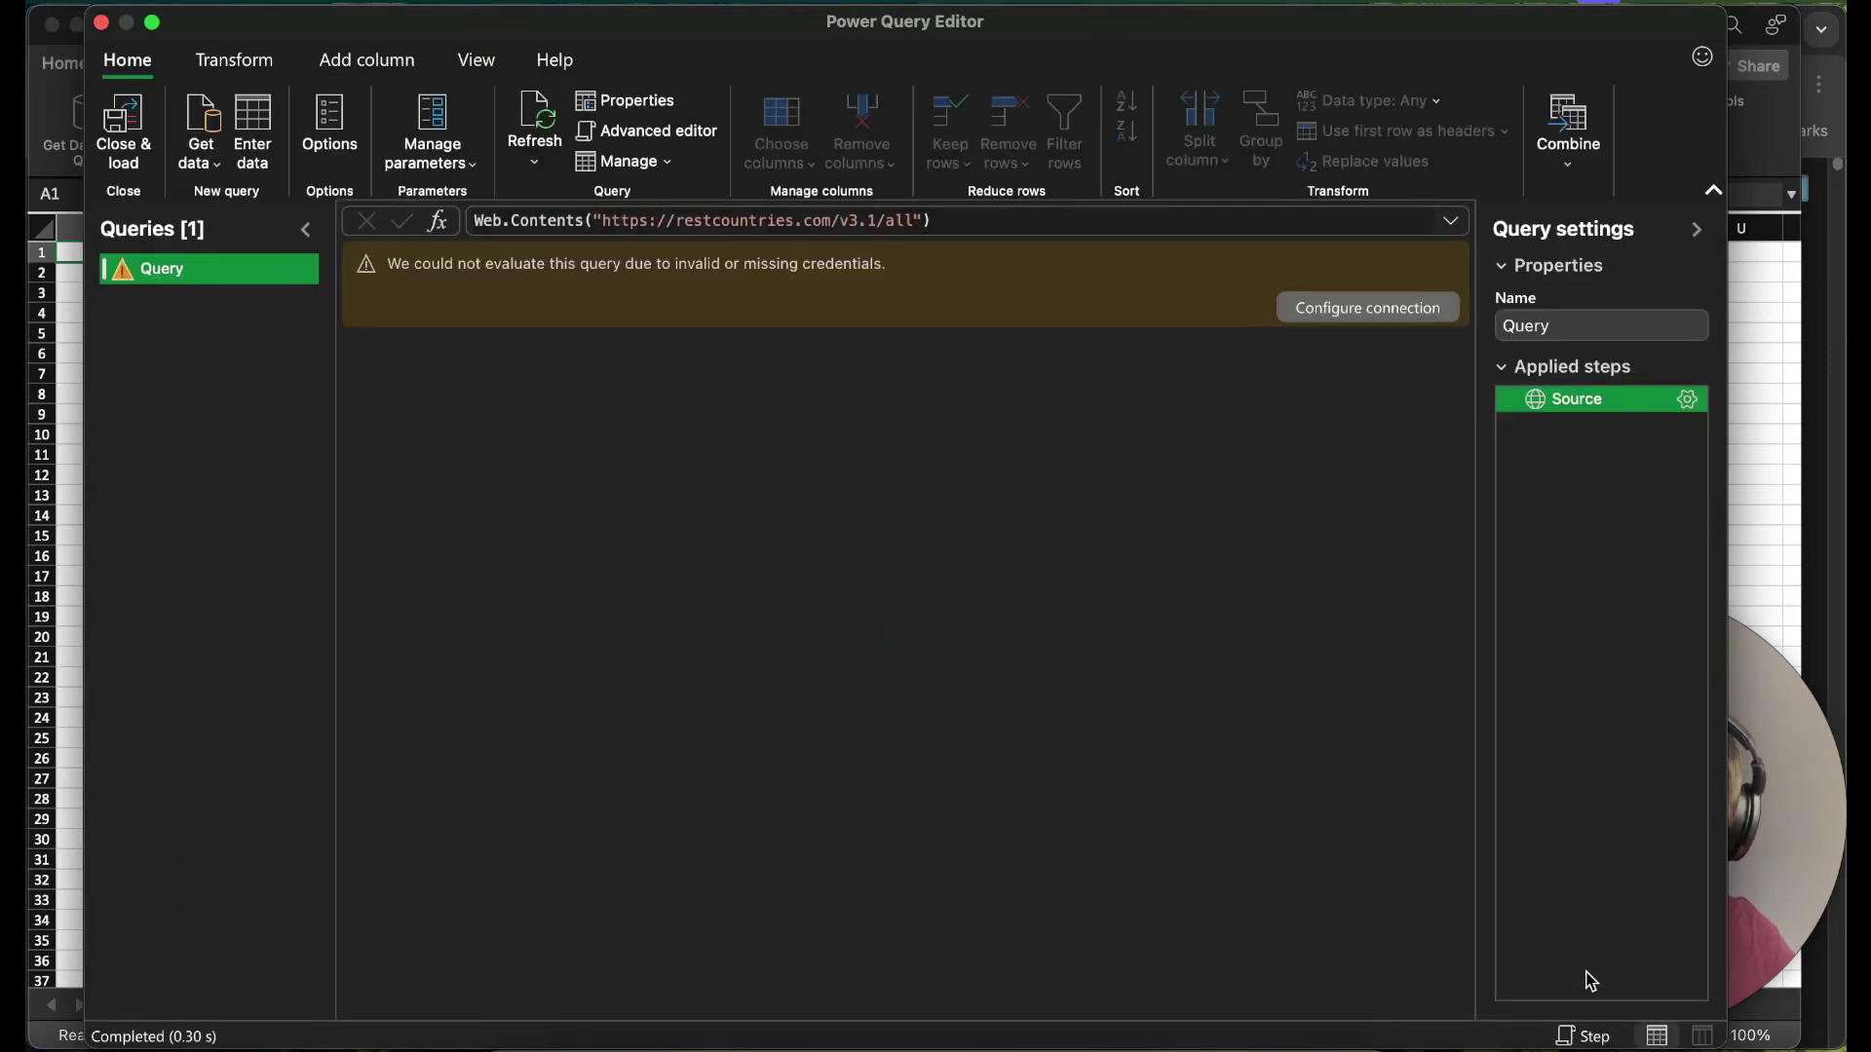
- Configure the connection to restcountries.com with Anonymous credentials and connect
{"action": "left_click", "coordinate": [1332, 310]}
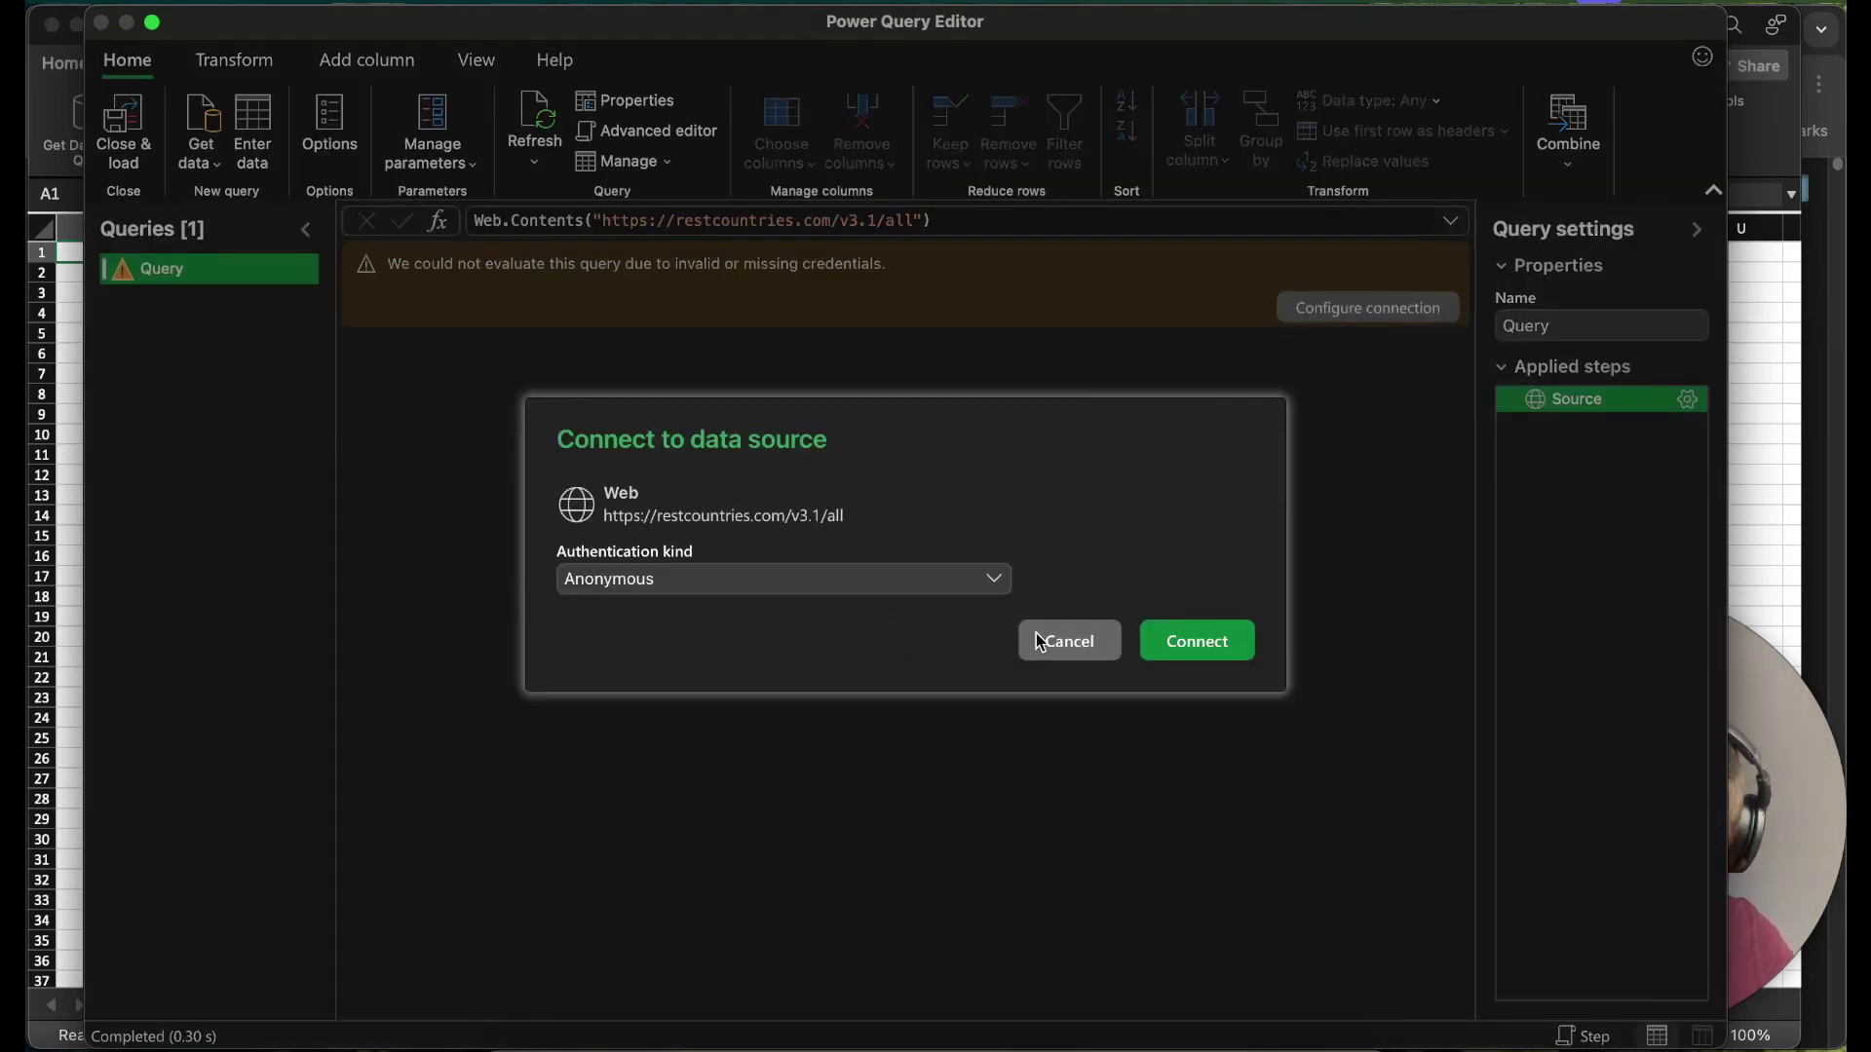
{"action": "left_click", "coordinate": [1197, 645]}
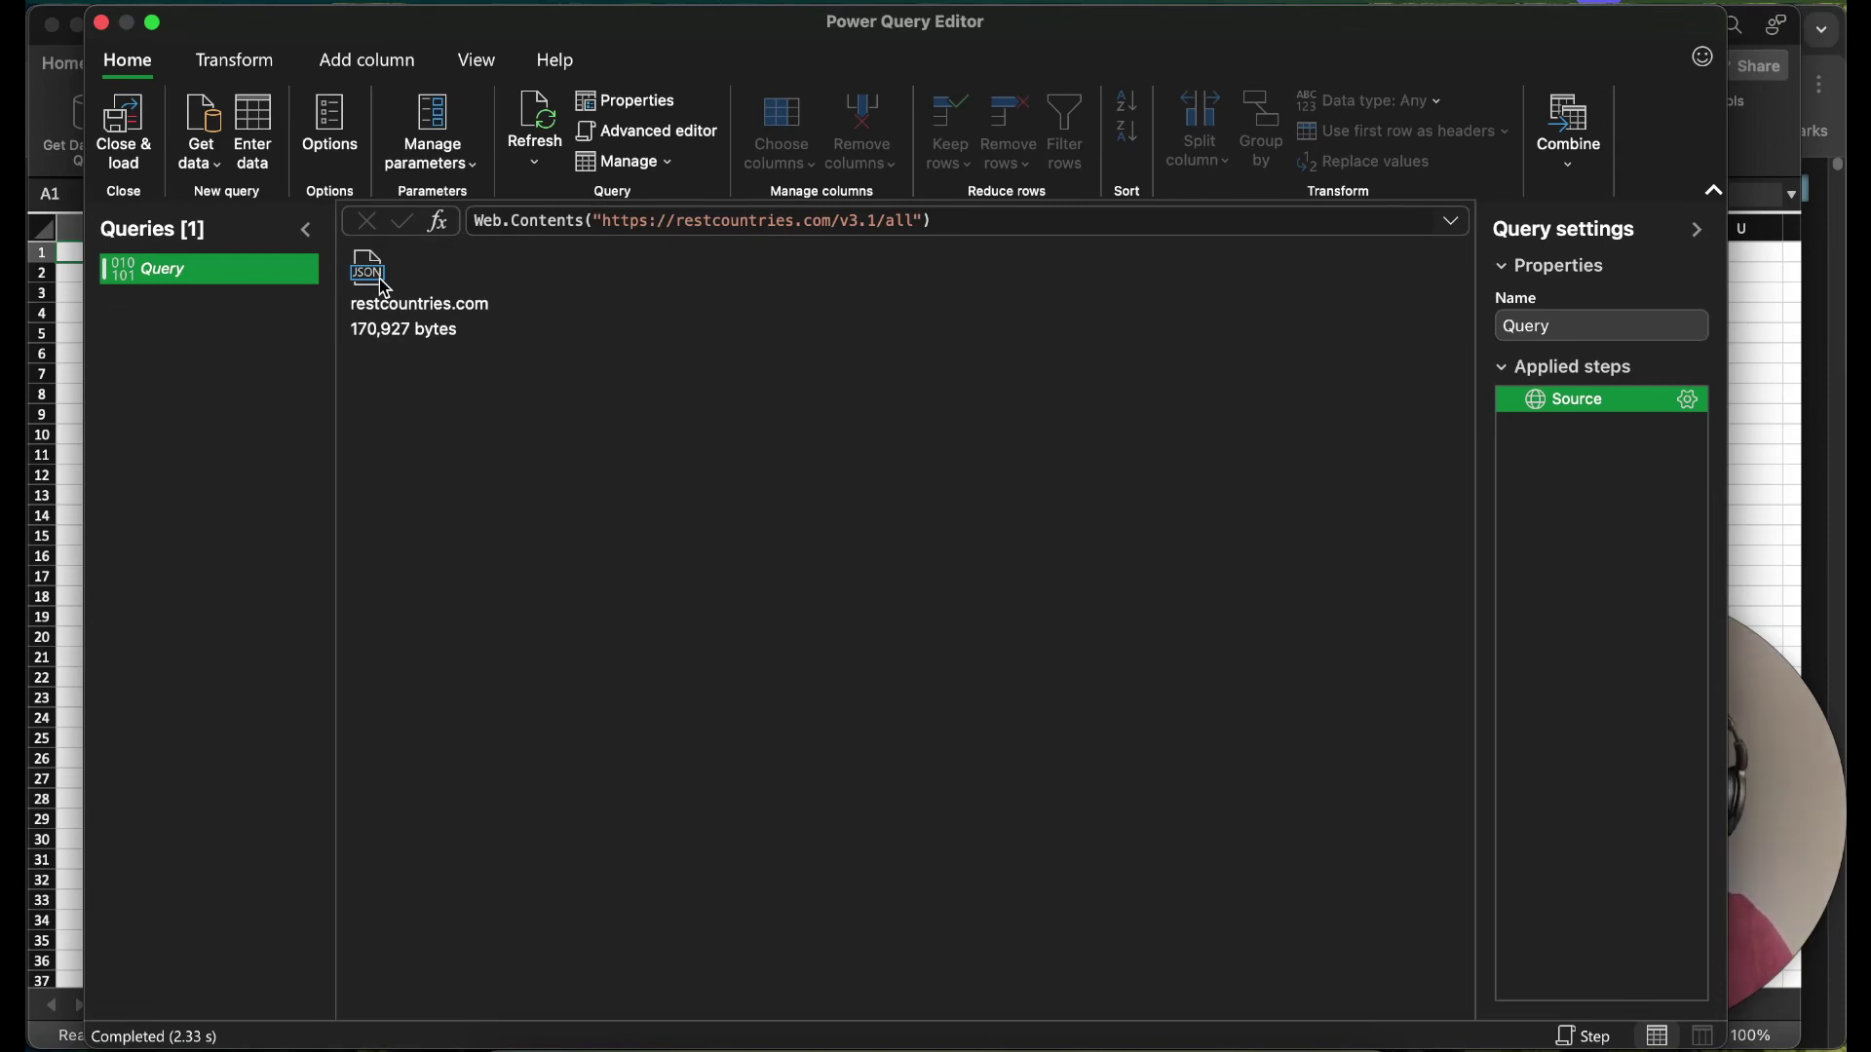
{"action": "mouse_move", "coordinate": [766, 37]}
{"action": "left_mouse_down"}
{"action": "mouse_move", "coordinate": [484, 32]}
{"action": "mouse_move", "coordinate": [760, 27]}
{"action": "left_mouse_up"}
- In the Advanced editor, end line 2 with a comma and start line 3 with 'Parsed = Json'
{"action": "left_click", "coordinate": [638, 130]}
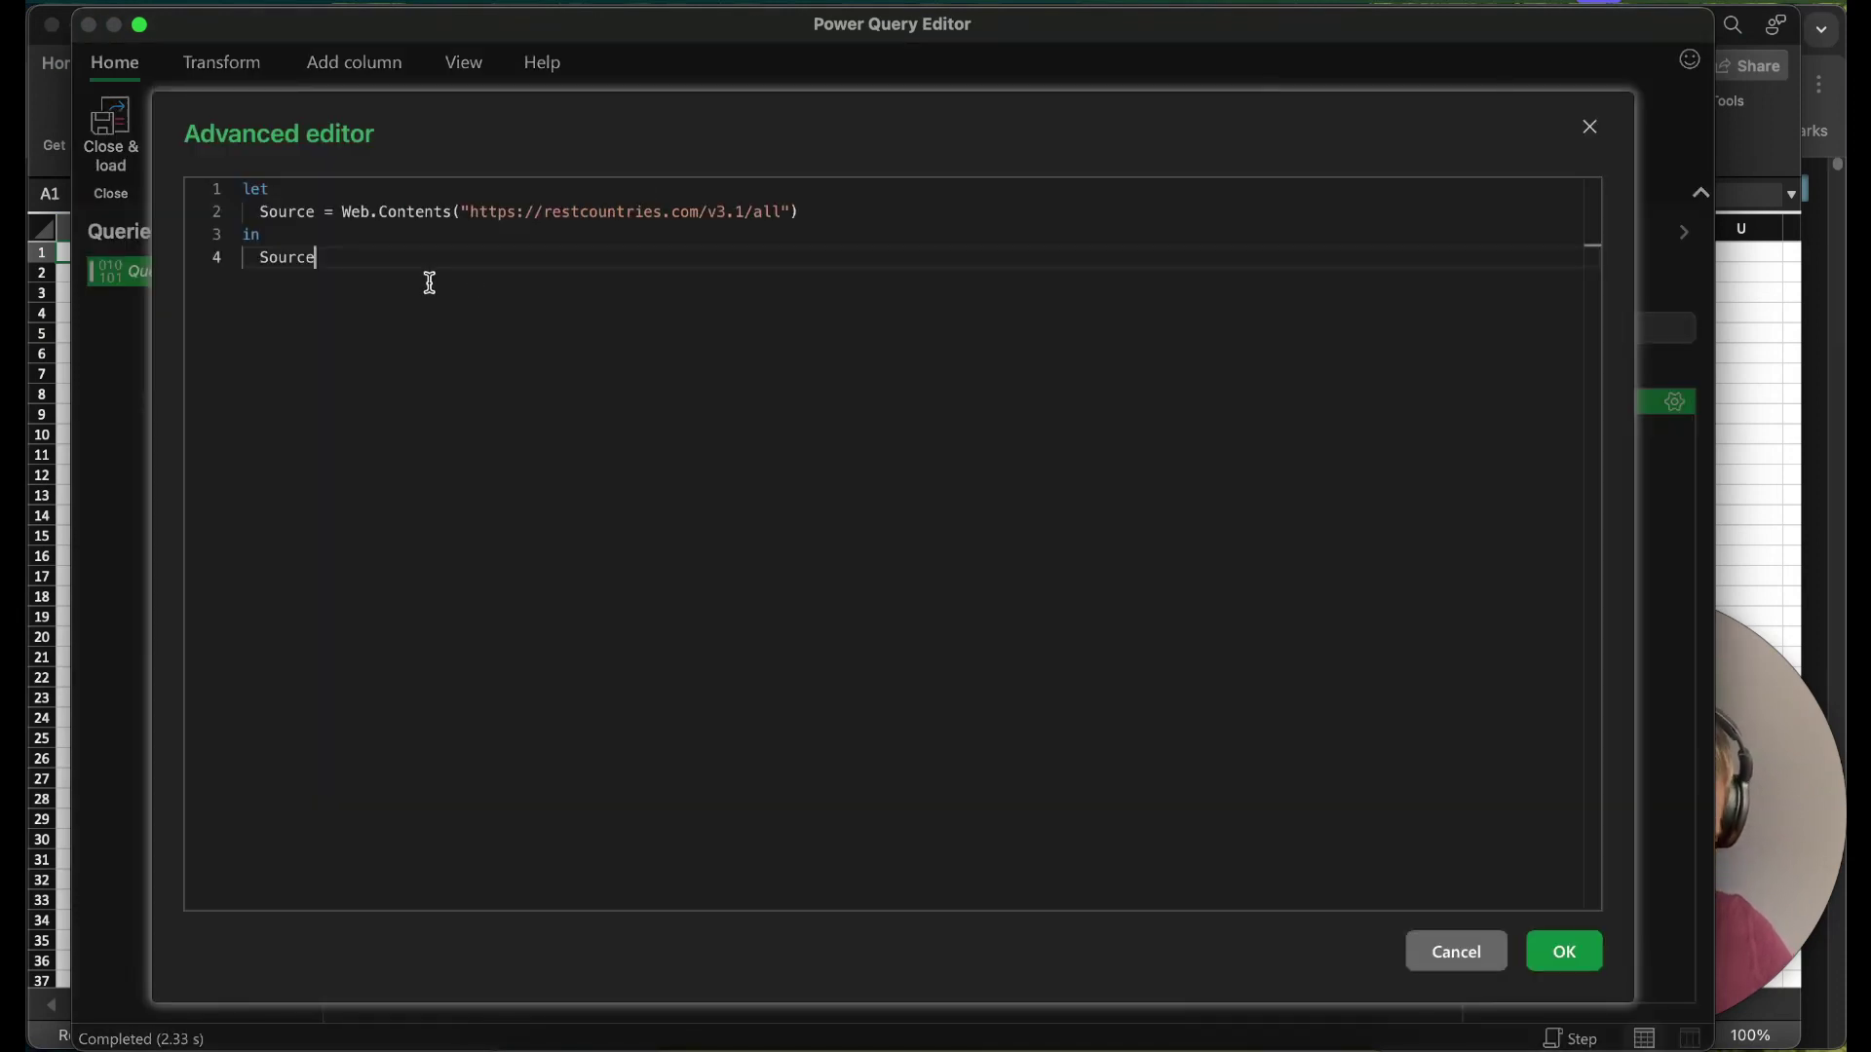
{"action": "left_click", "coordinate": [858, 215]}
{"action": "type", "text": ","}
{"action": "key", "text": "Return"}
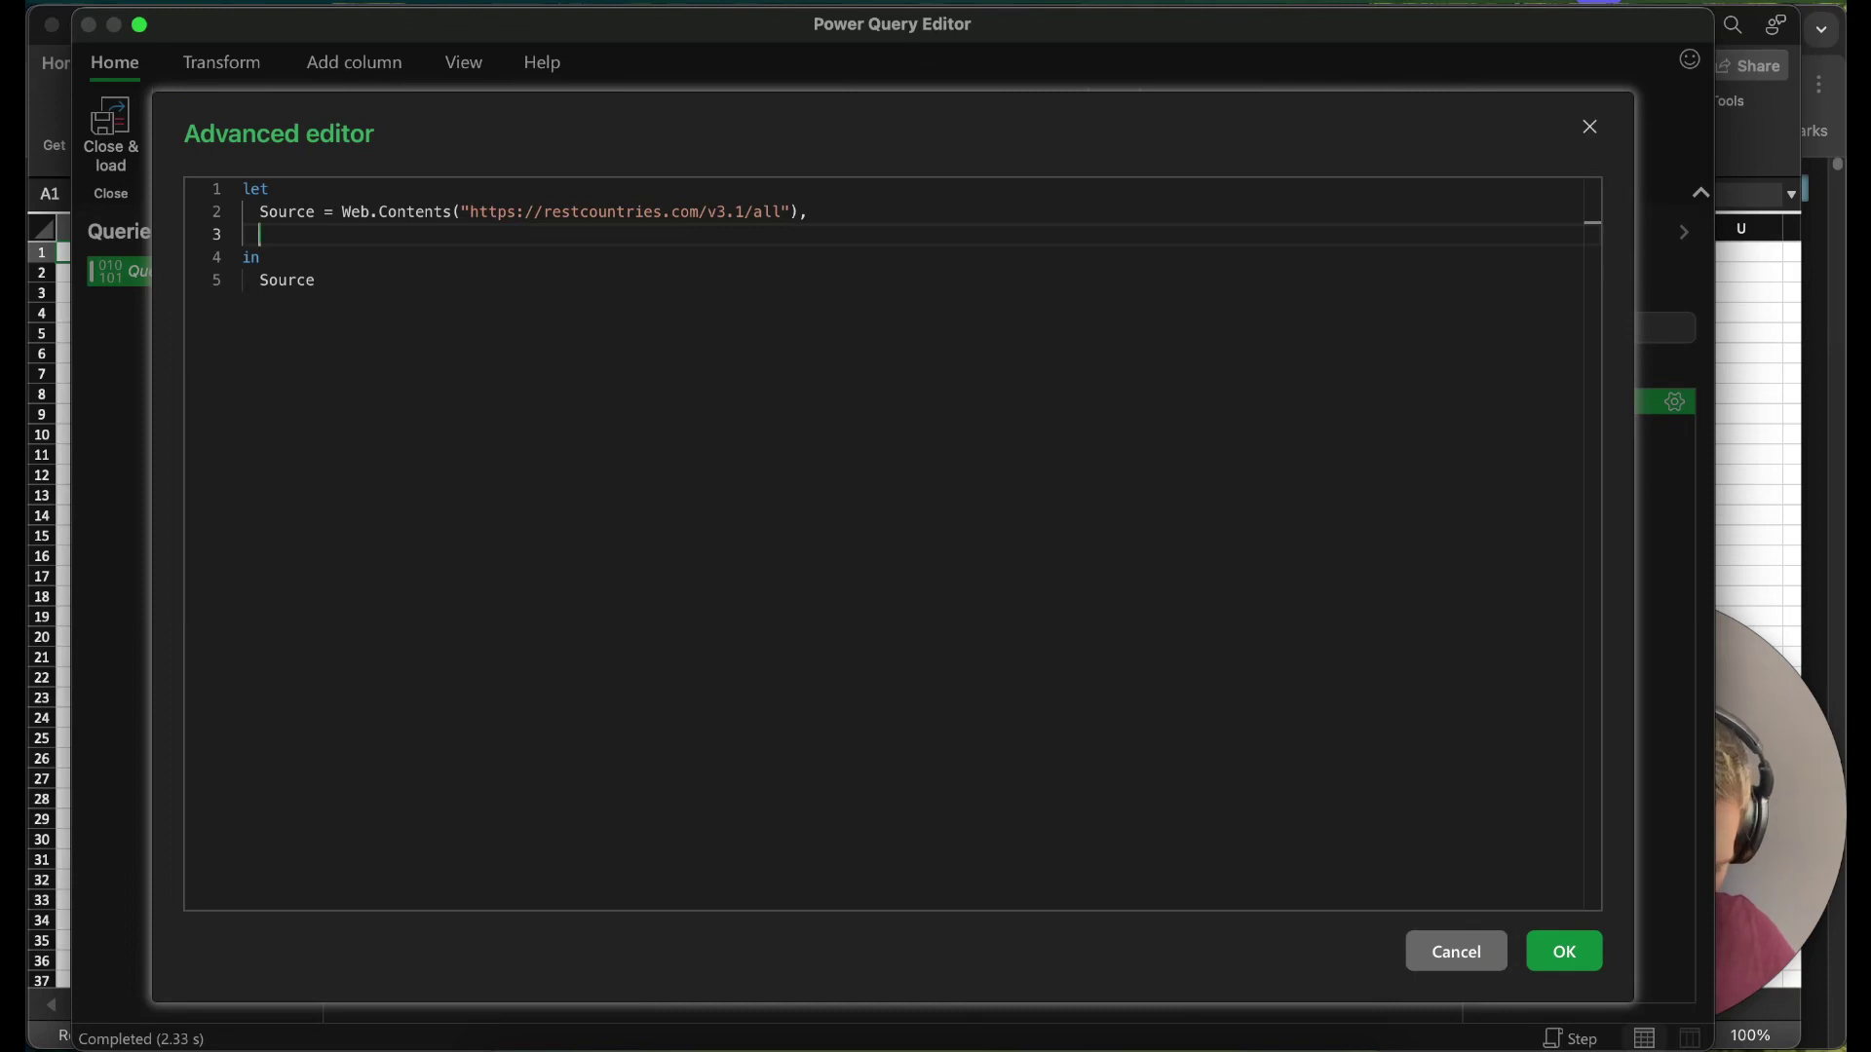
{"action": "type", "text": "Parsed ="}
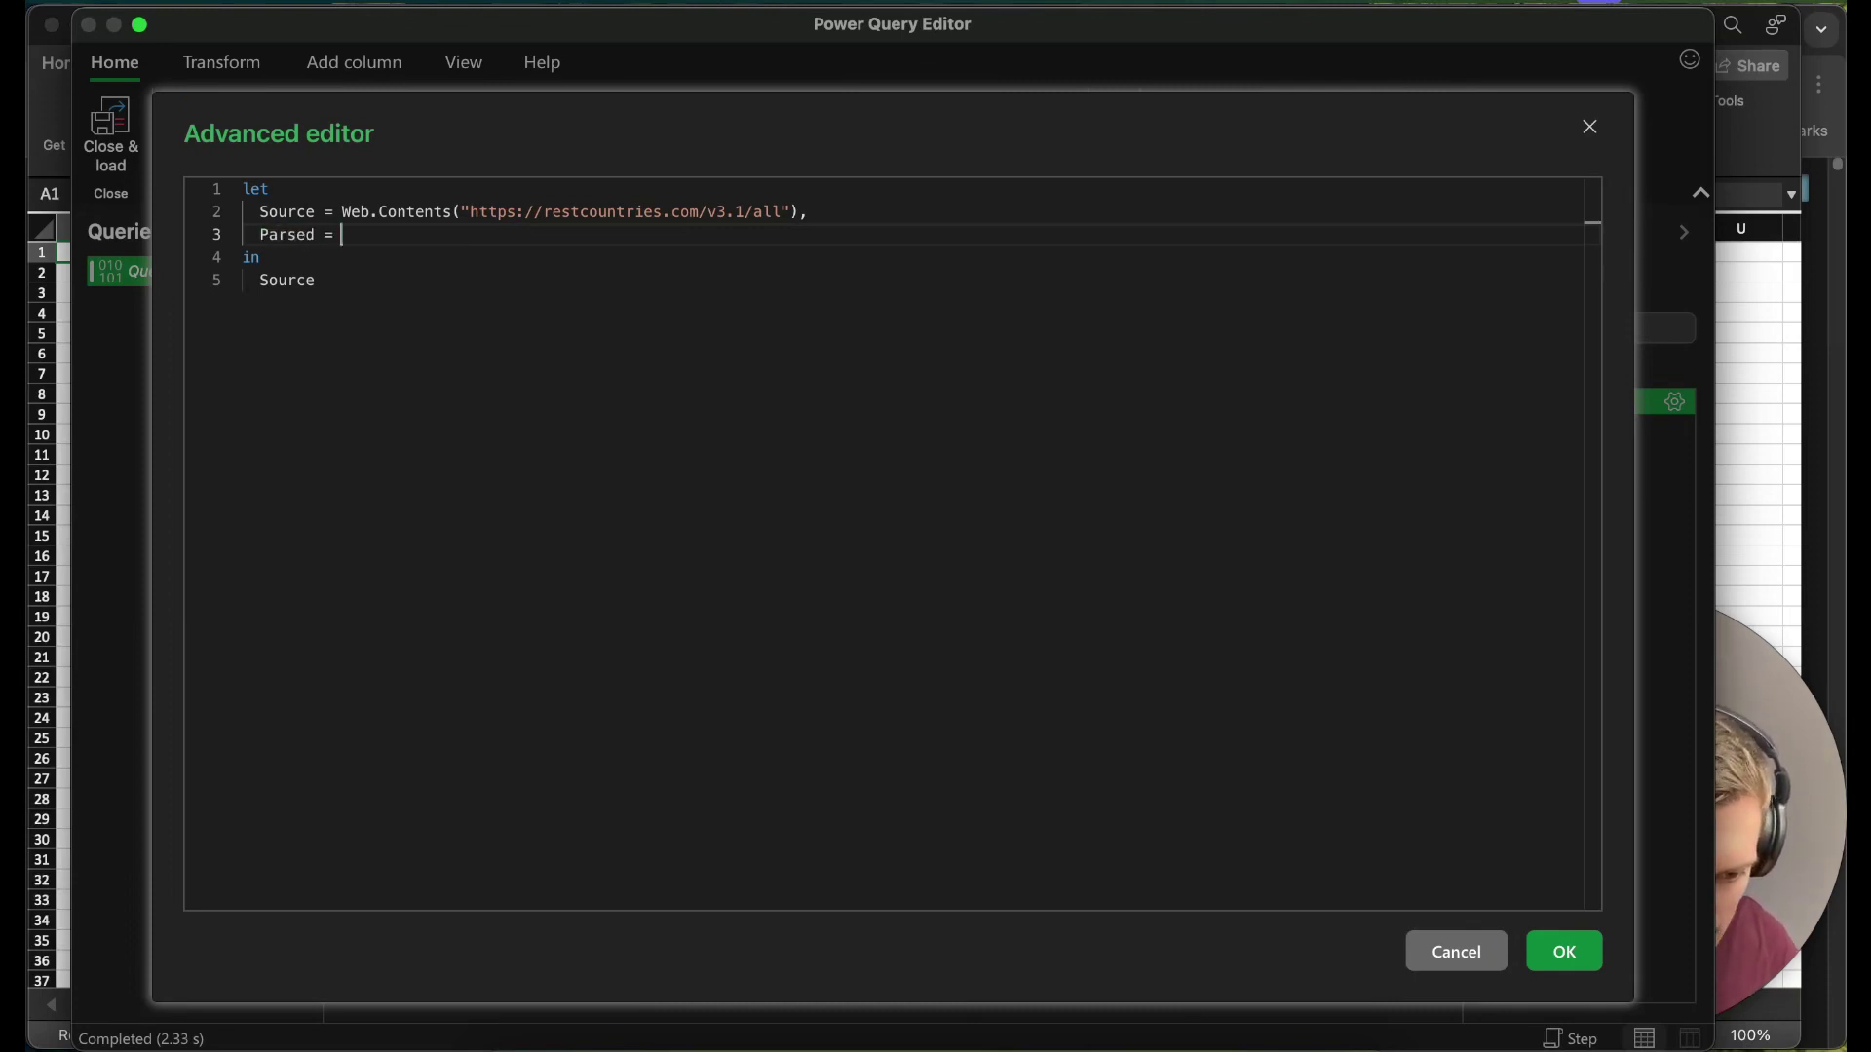
{"action": "type", "text": " Json."}
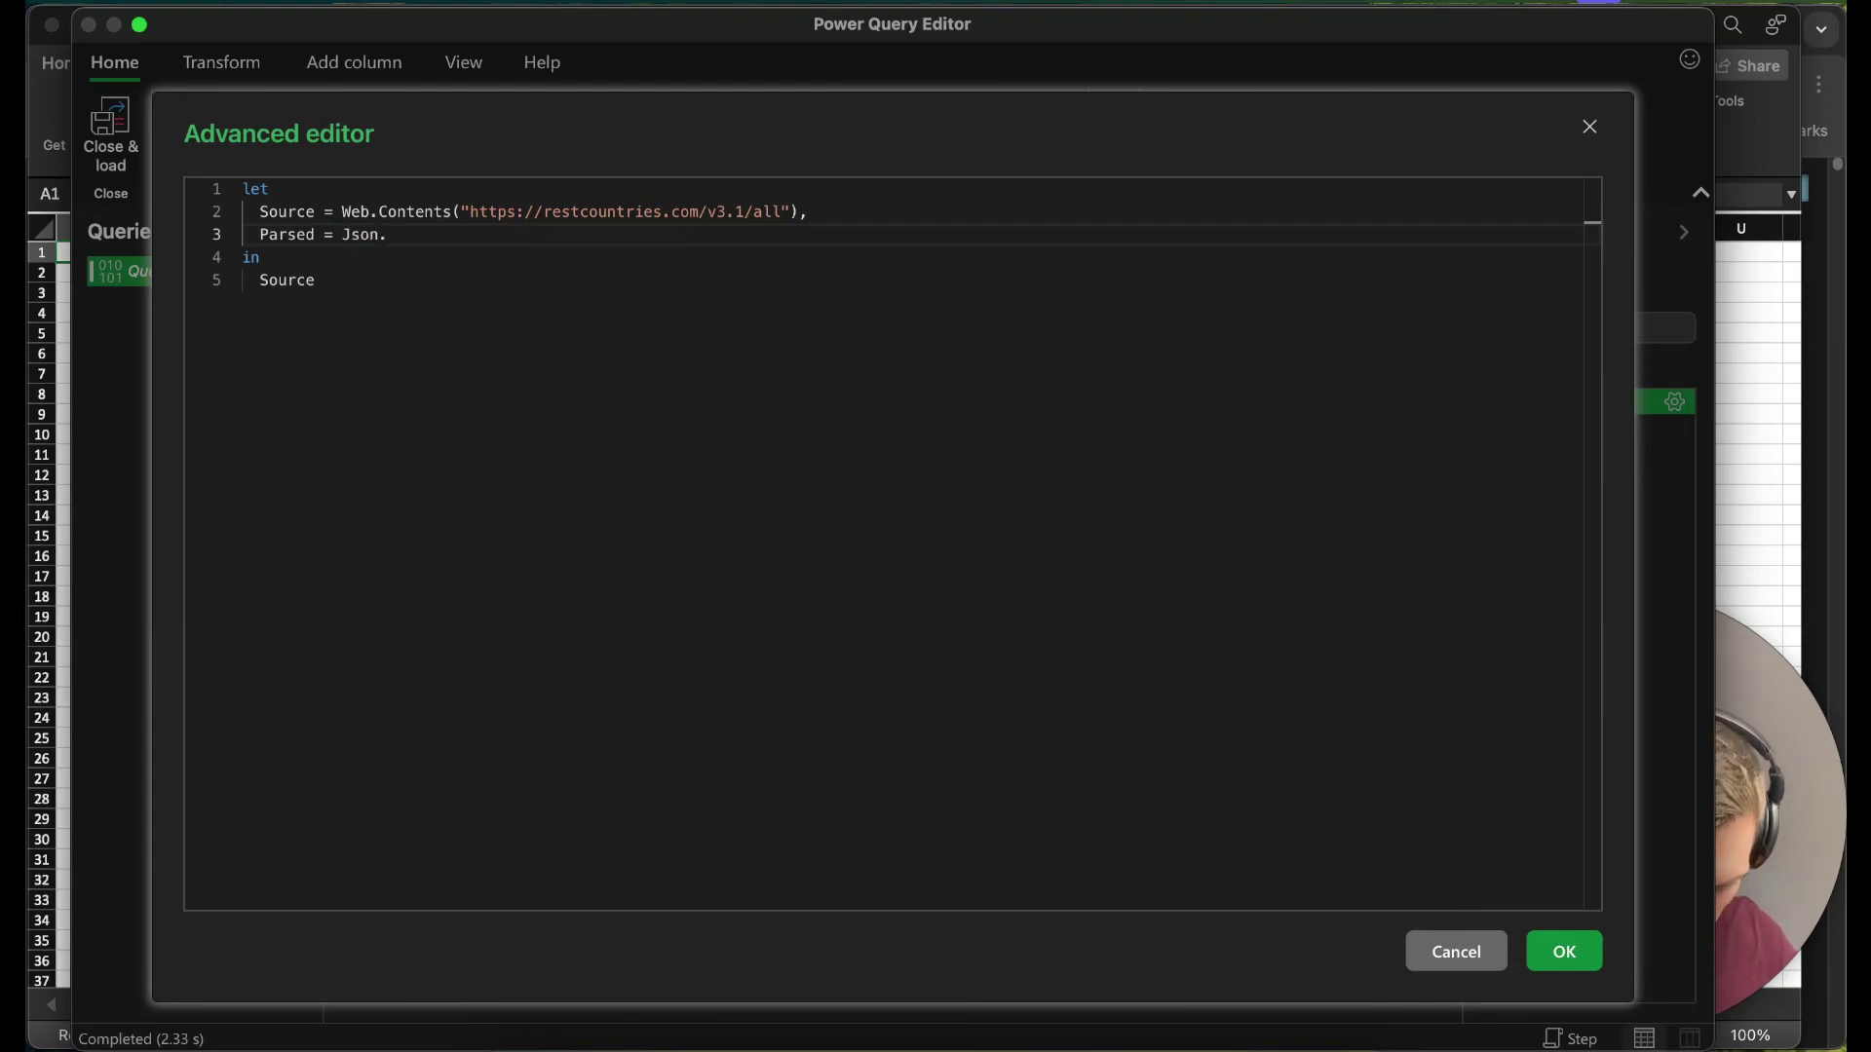
- Select the Json.Document function name on its Chrome documentation page for copying
{"action": "key", "text": "super+Tab"}
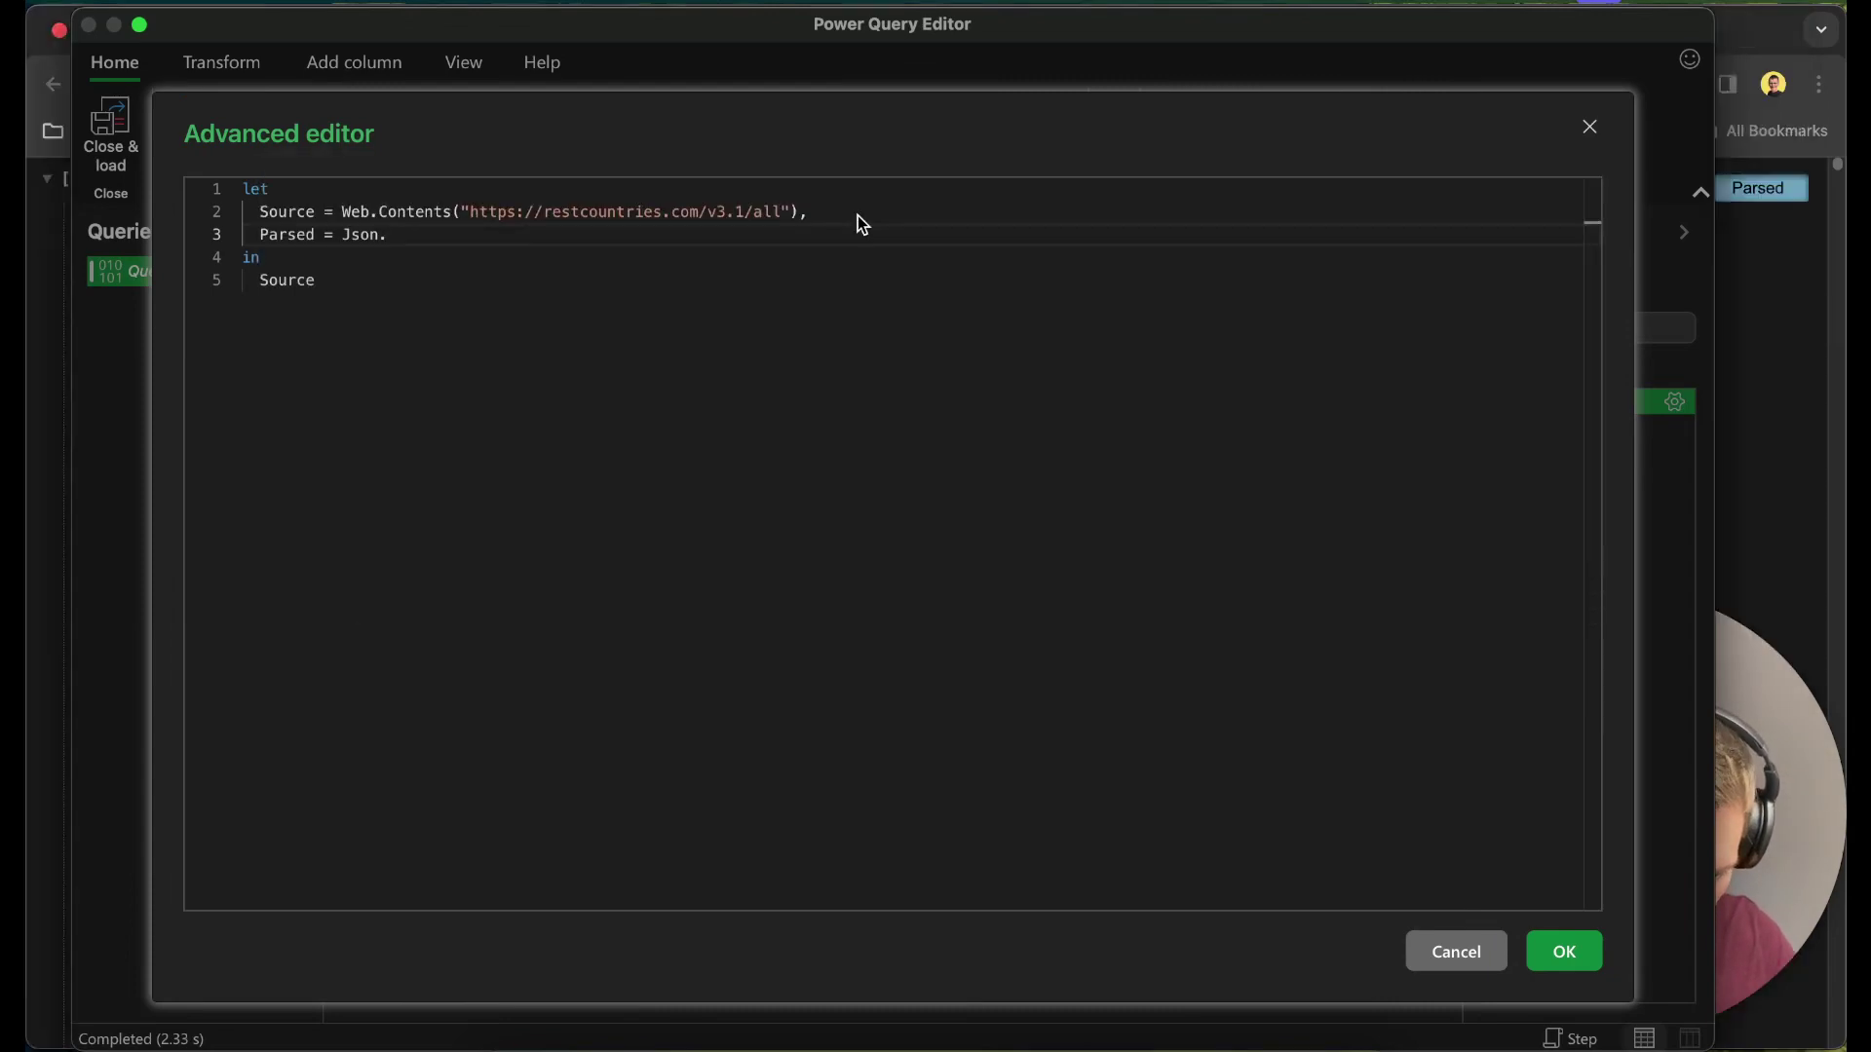
{"action": "left_click", "coordinate": [585, 30]}
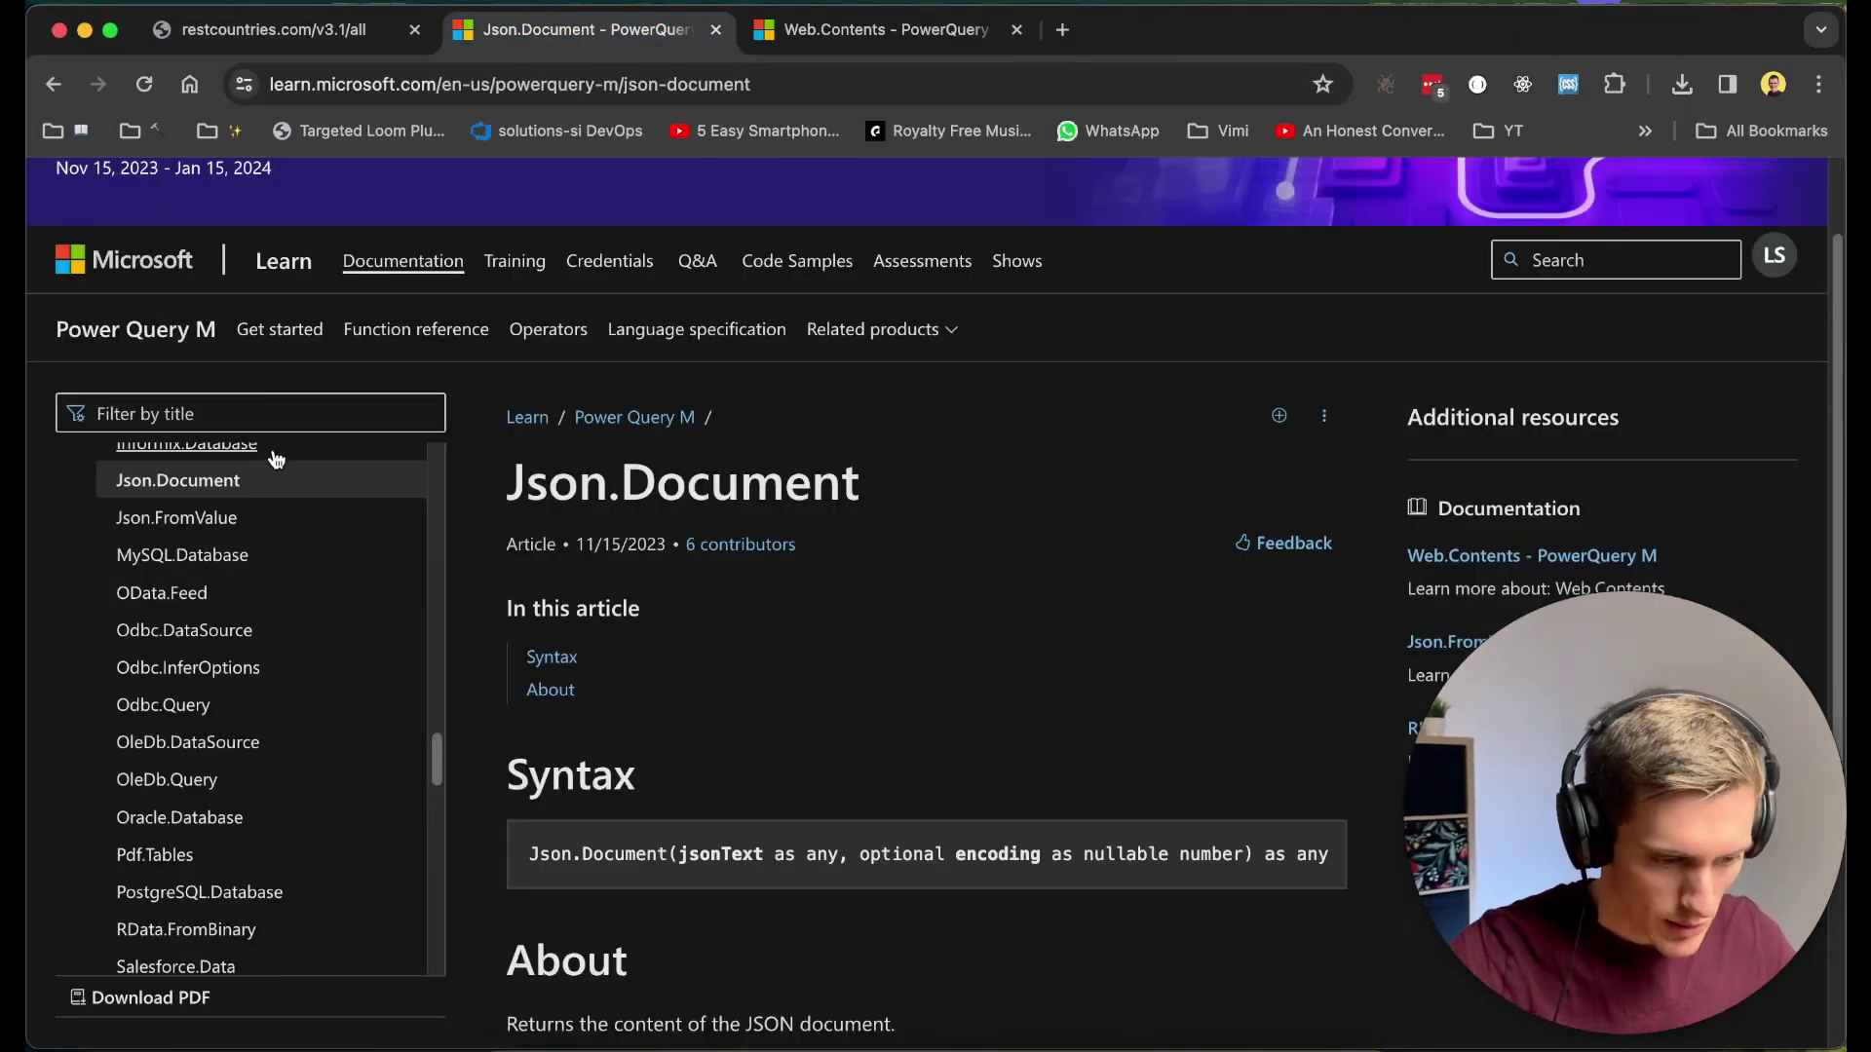
{"action": "left_click_drag", "start_coordinate": [507, 480], "coordinate": [858, 486]}
{"action": "key", "text": "super+c"}
- Complete line 3 as Parsed = Json.Document(Source)
{"action": "key", "text": "super+Tab"}
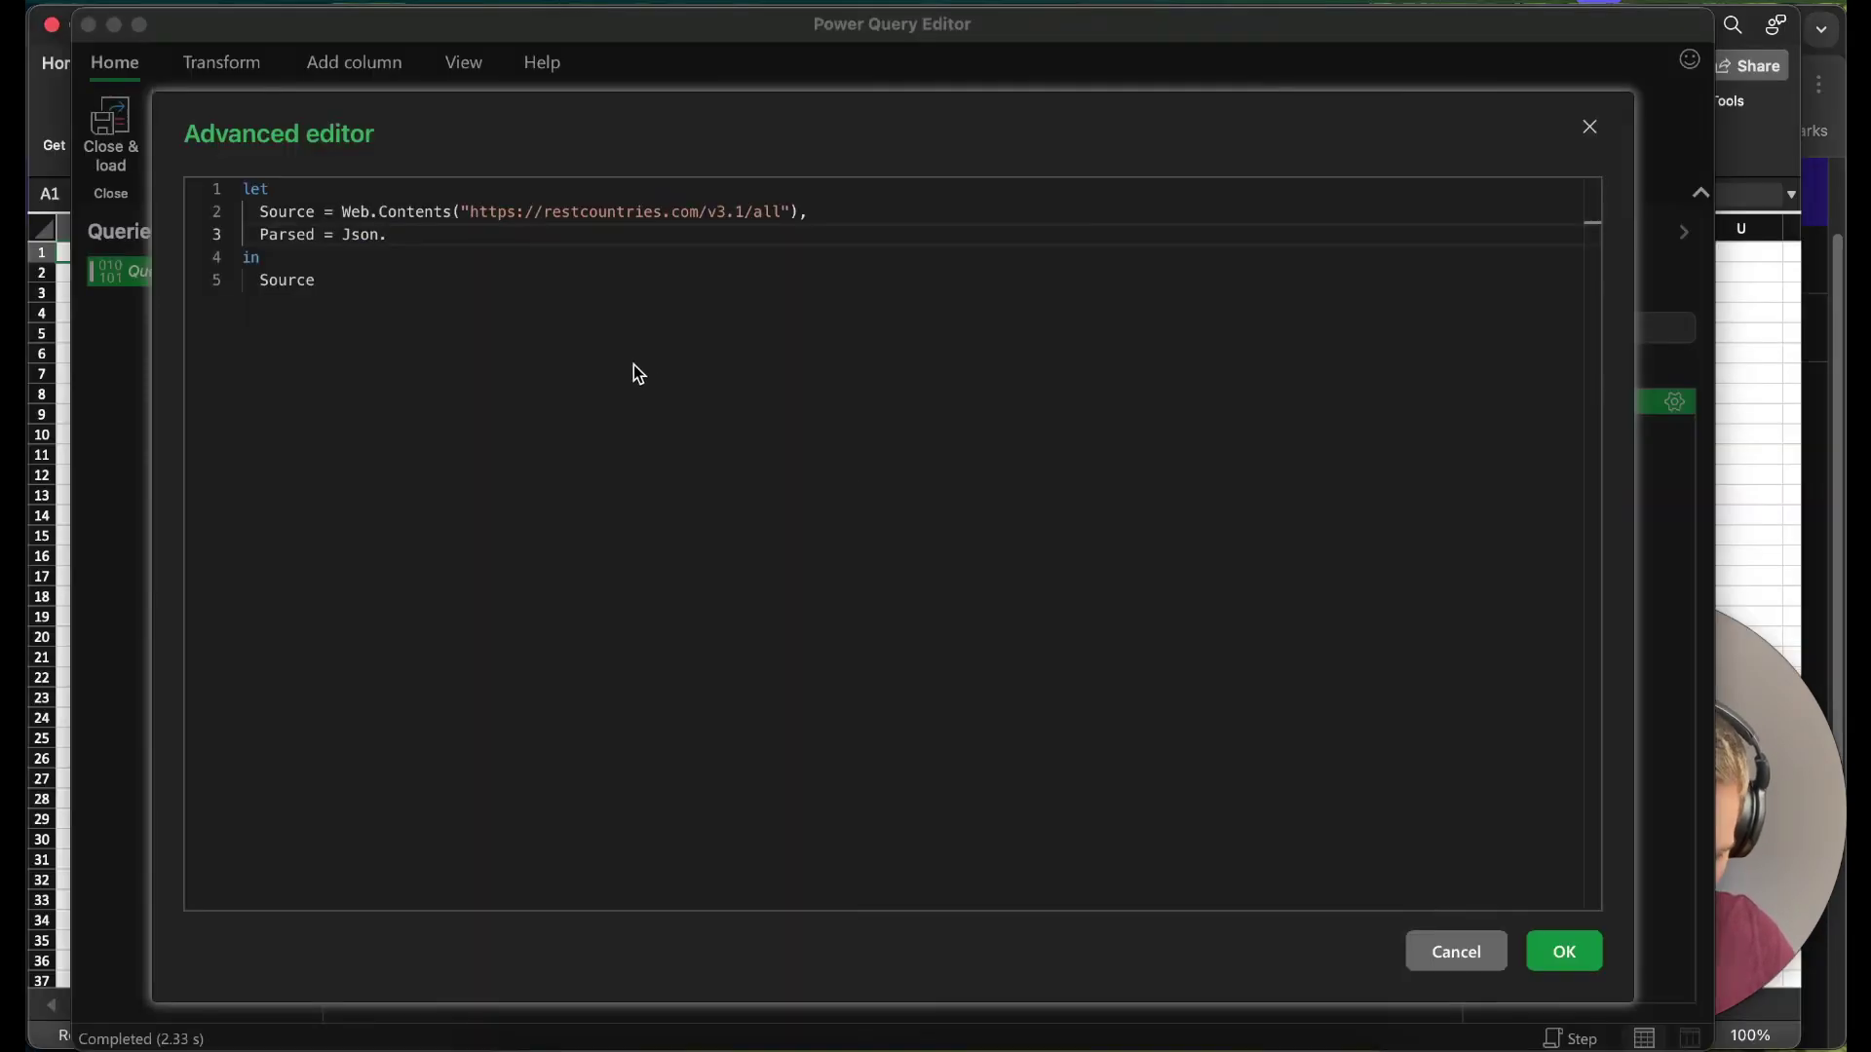
{"action": "left_click_drag", "start_coordinate": [344, 235], "coordinate": [436, 237]}
{"action": "key", "text": "super+v"}
{"action": "type", "text": "()"}
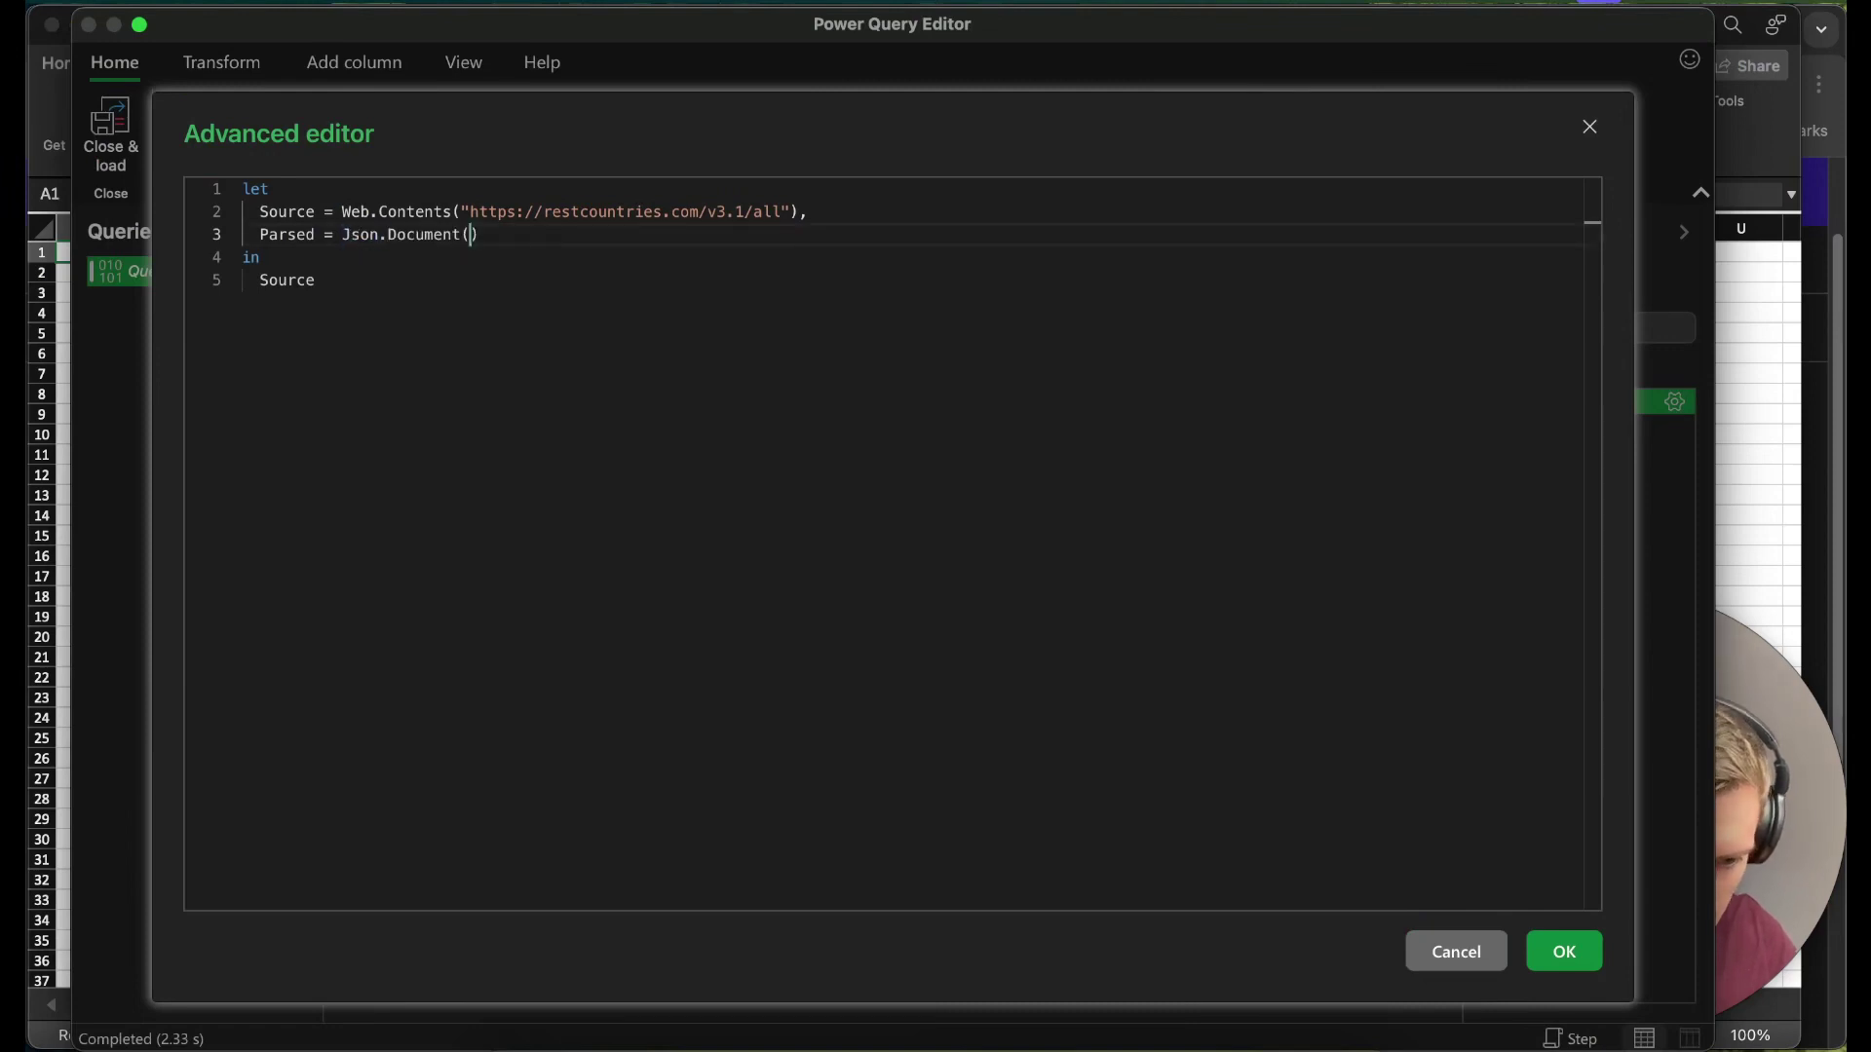
{"action": "double_click", "coordinate": [278, 210]}
{"action": "key", "text": "ctrl+c"}
{"action": "left_click", "coordinate": [470, 233]}
{"action": "key", "text": "ctrl+v"}
- Replace the final Source with Parsed so the query returns Parsed, and apply the code
{"action": "double_click", "coordinate": [297, 281]}
{"action": "double_click", "coordinate": [296, 235]}
{"action": "key", "text": "ctrl+c"}
{"action": "double_click", "coordinate": [283, 281]}
{"action": "key", "text": "ctrl+v"}
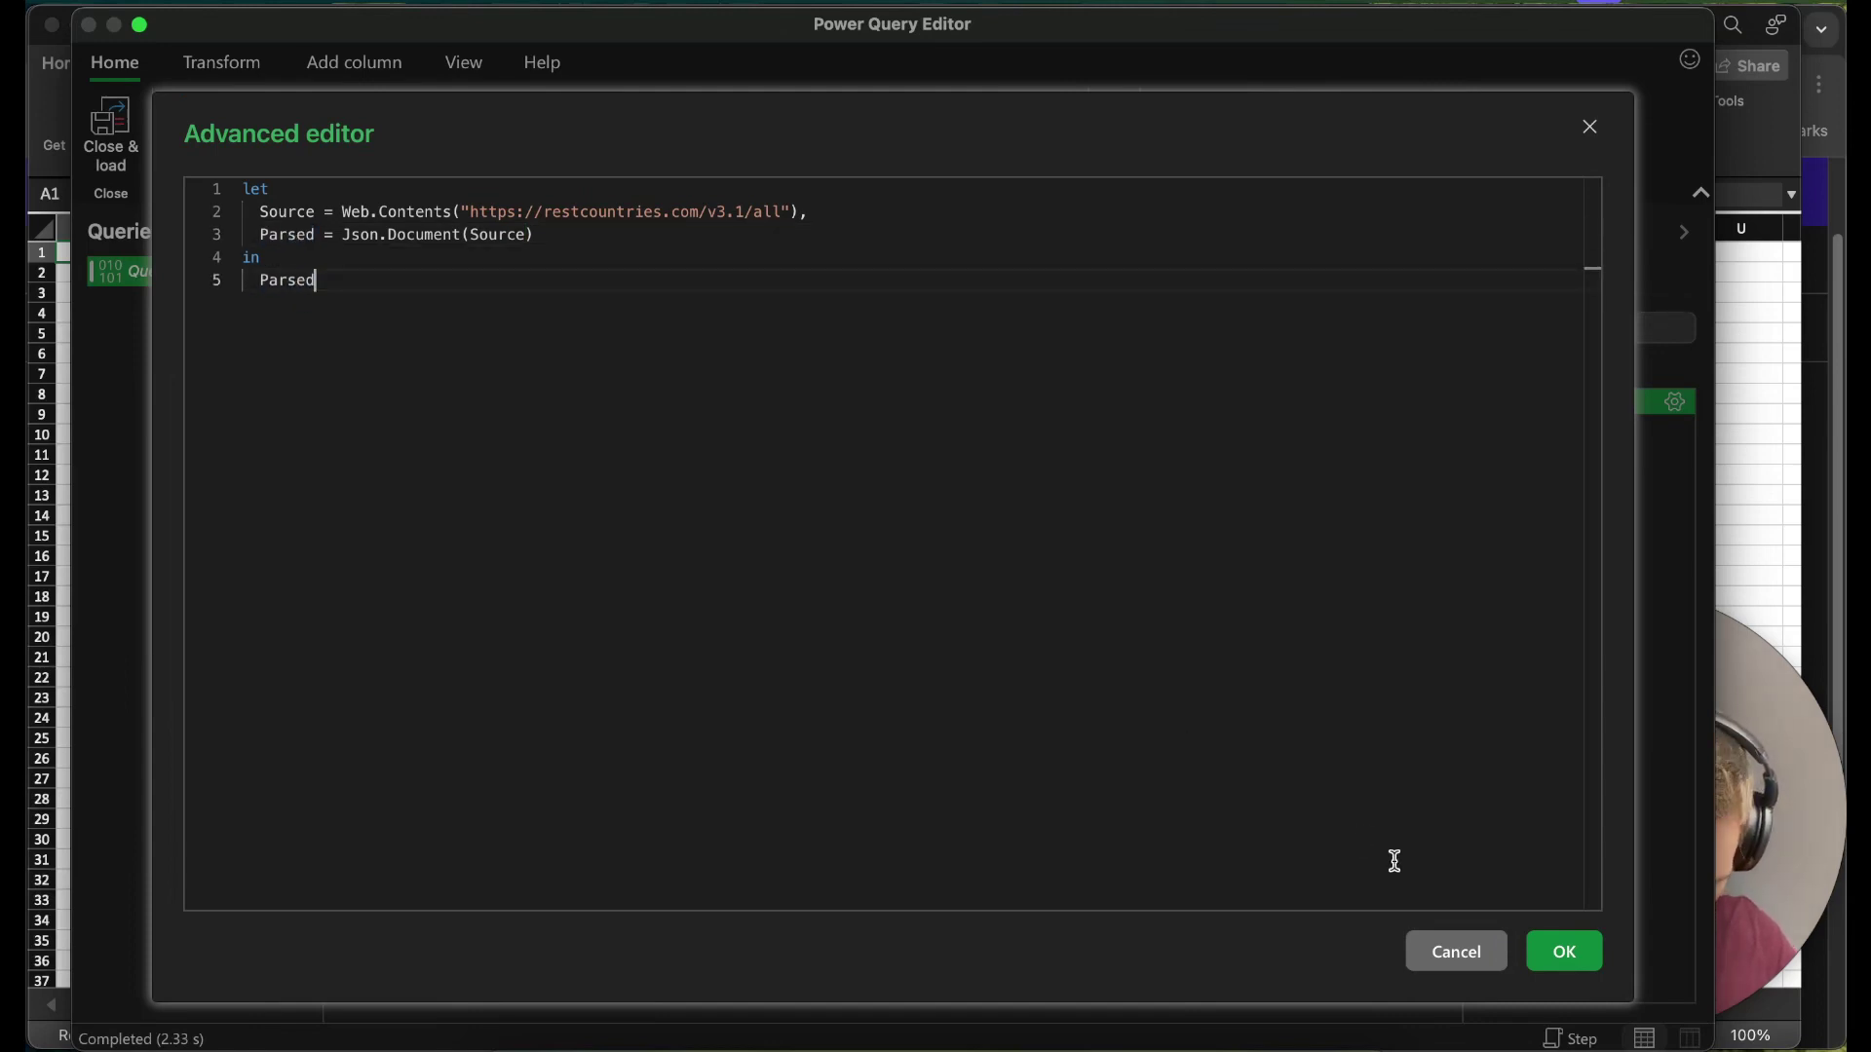
{"action": "left_click", "coordinate": [1554, 949]}
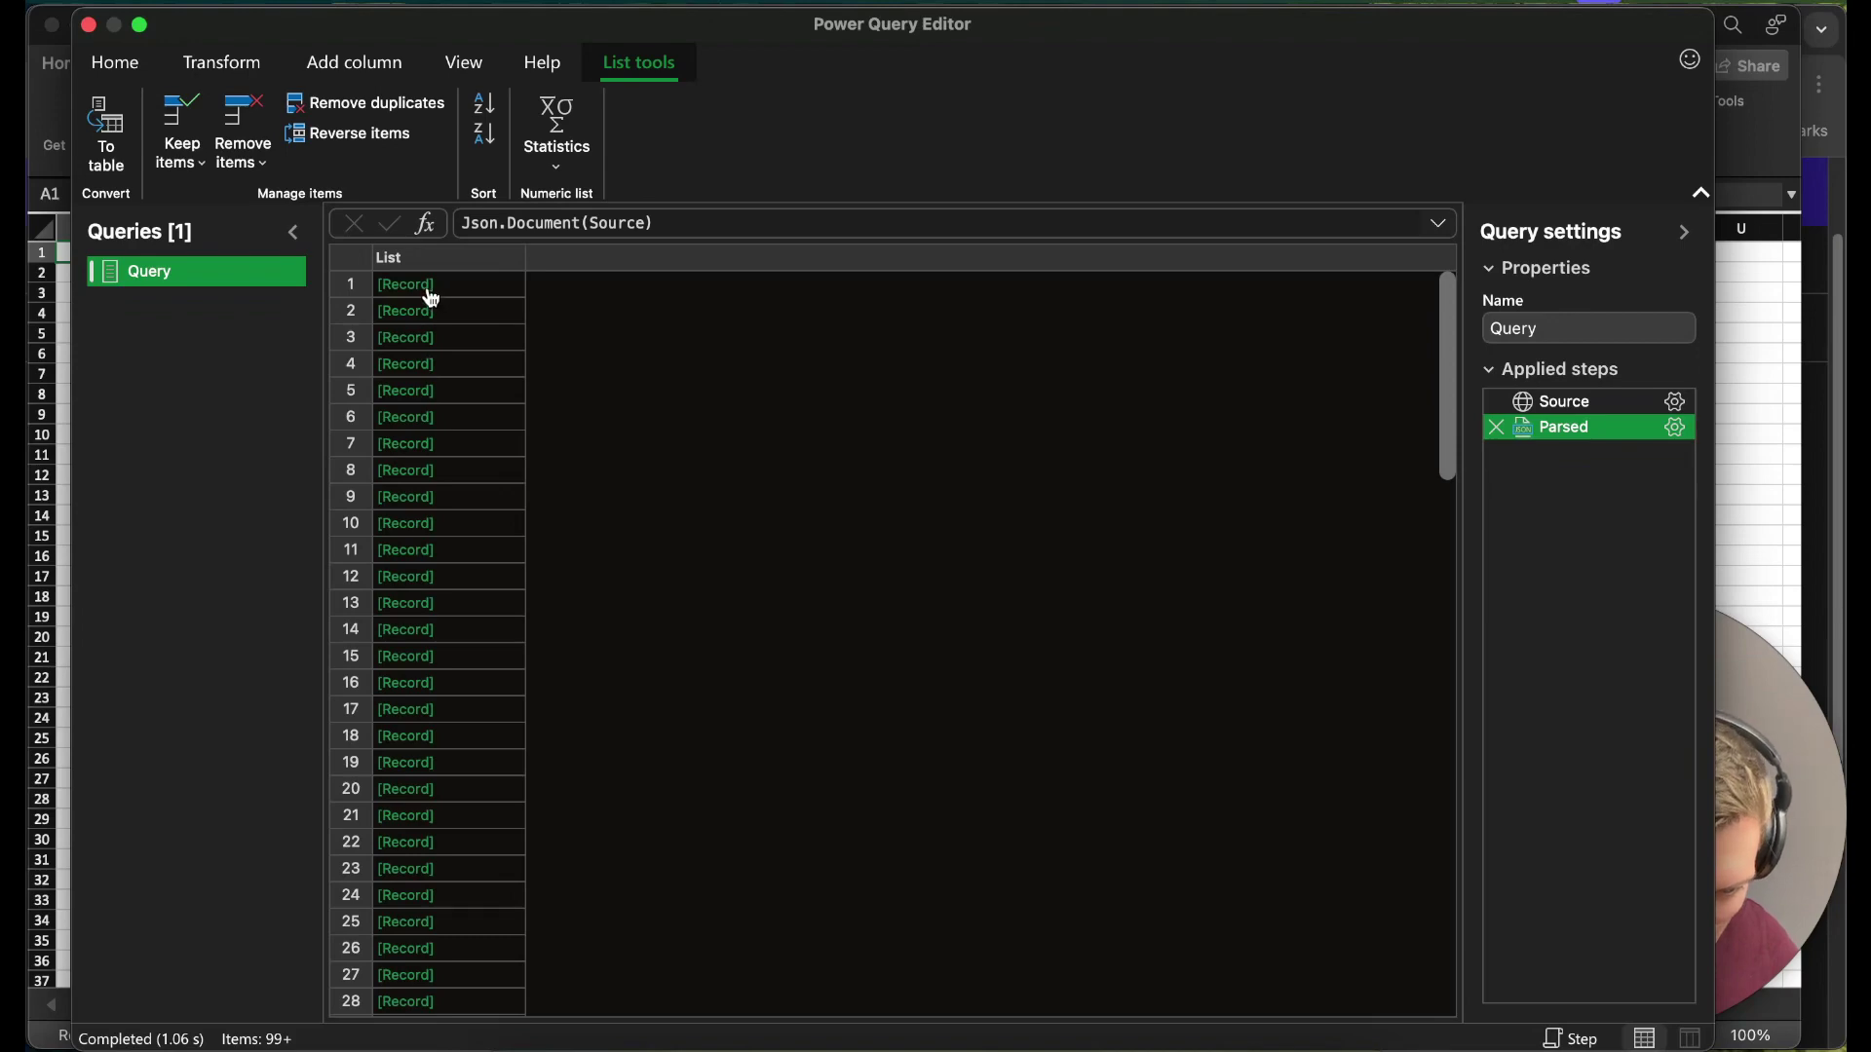
- Convert the record list to a table with no delimiter and expand all fields into 34 columns
{"action": "left_click", "coordinate": [106, 127]}
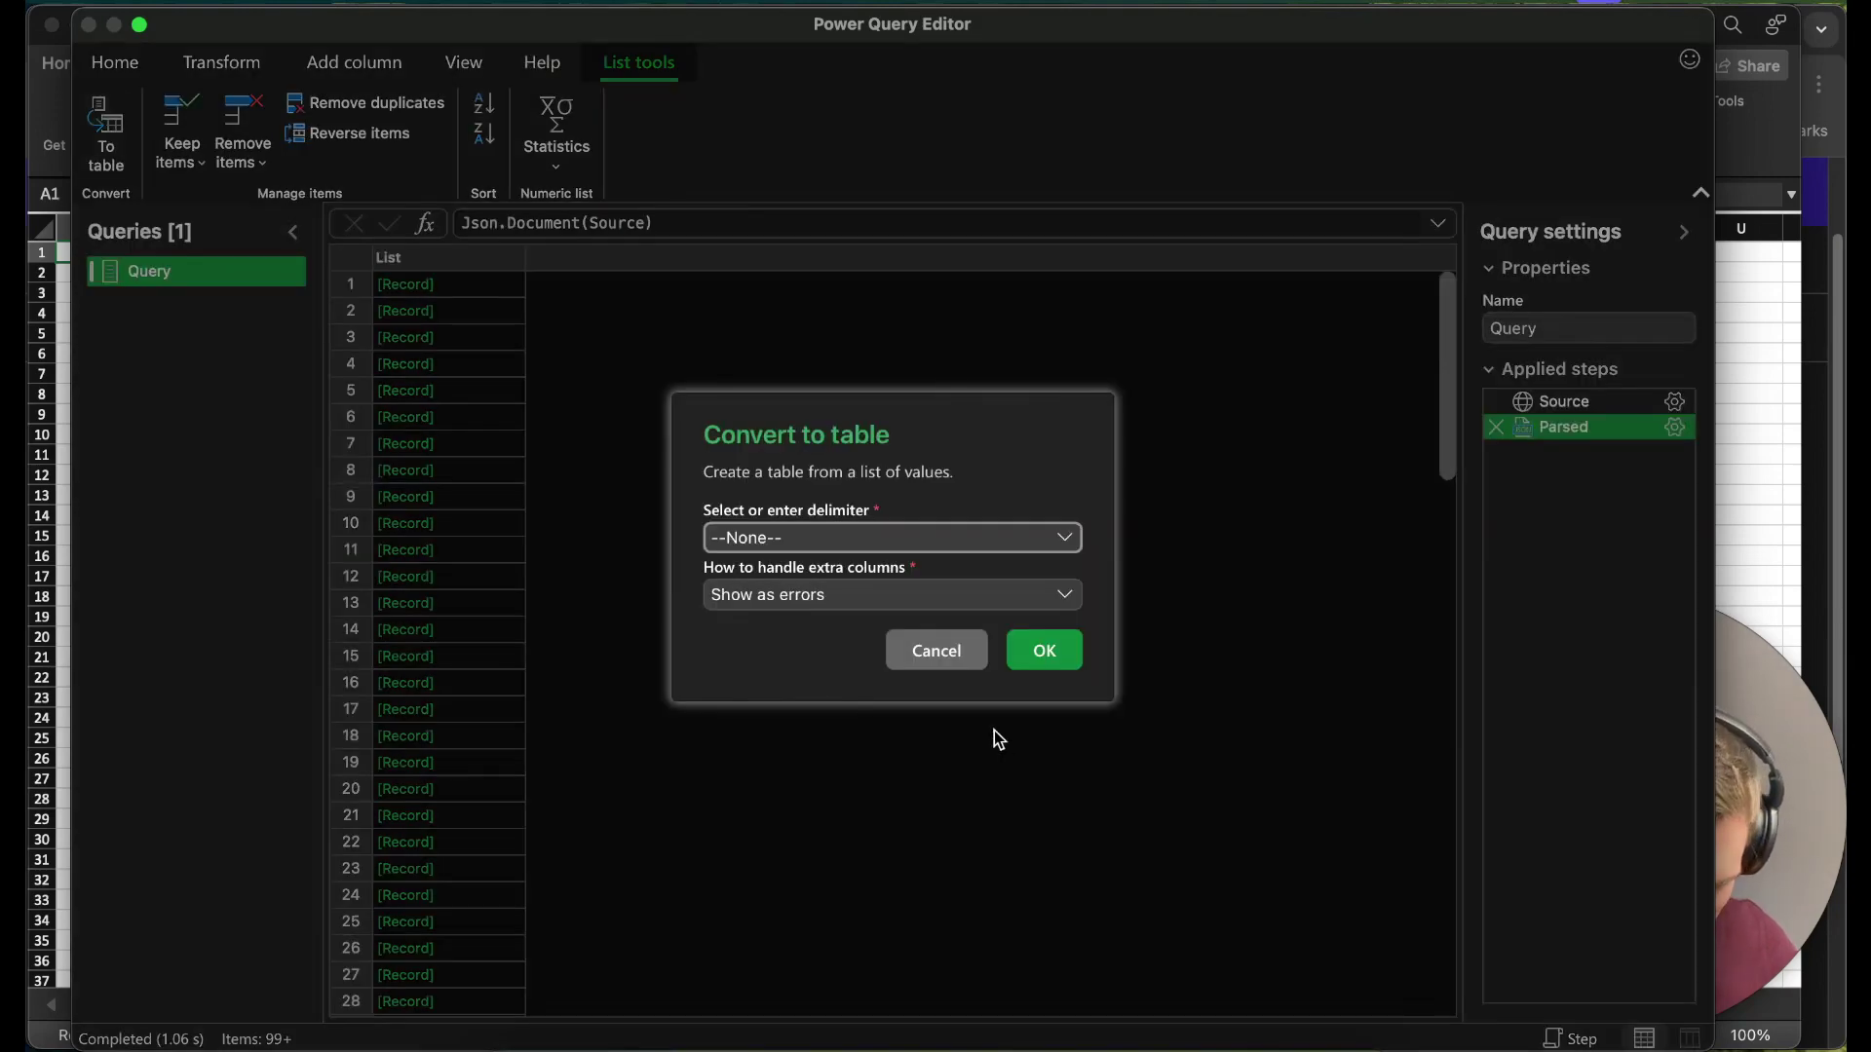
{"action": "left_click", "coordinate": [1066, 650]}
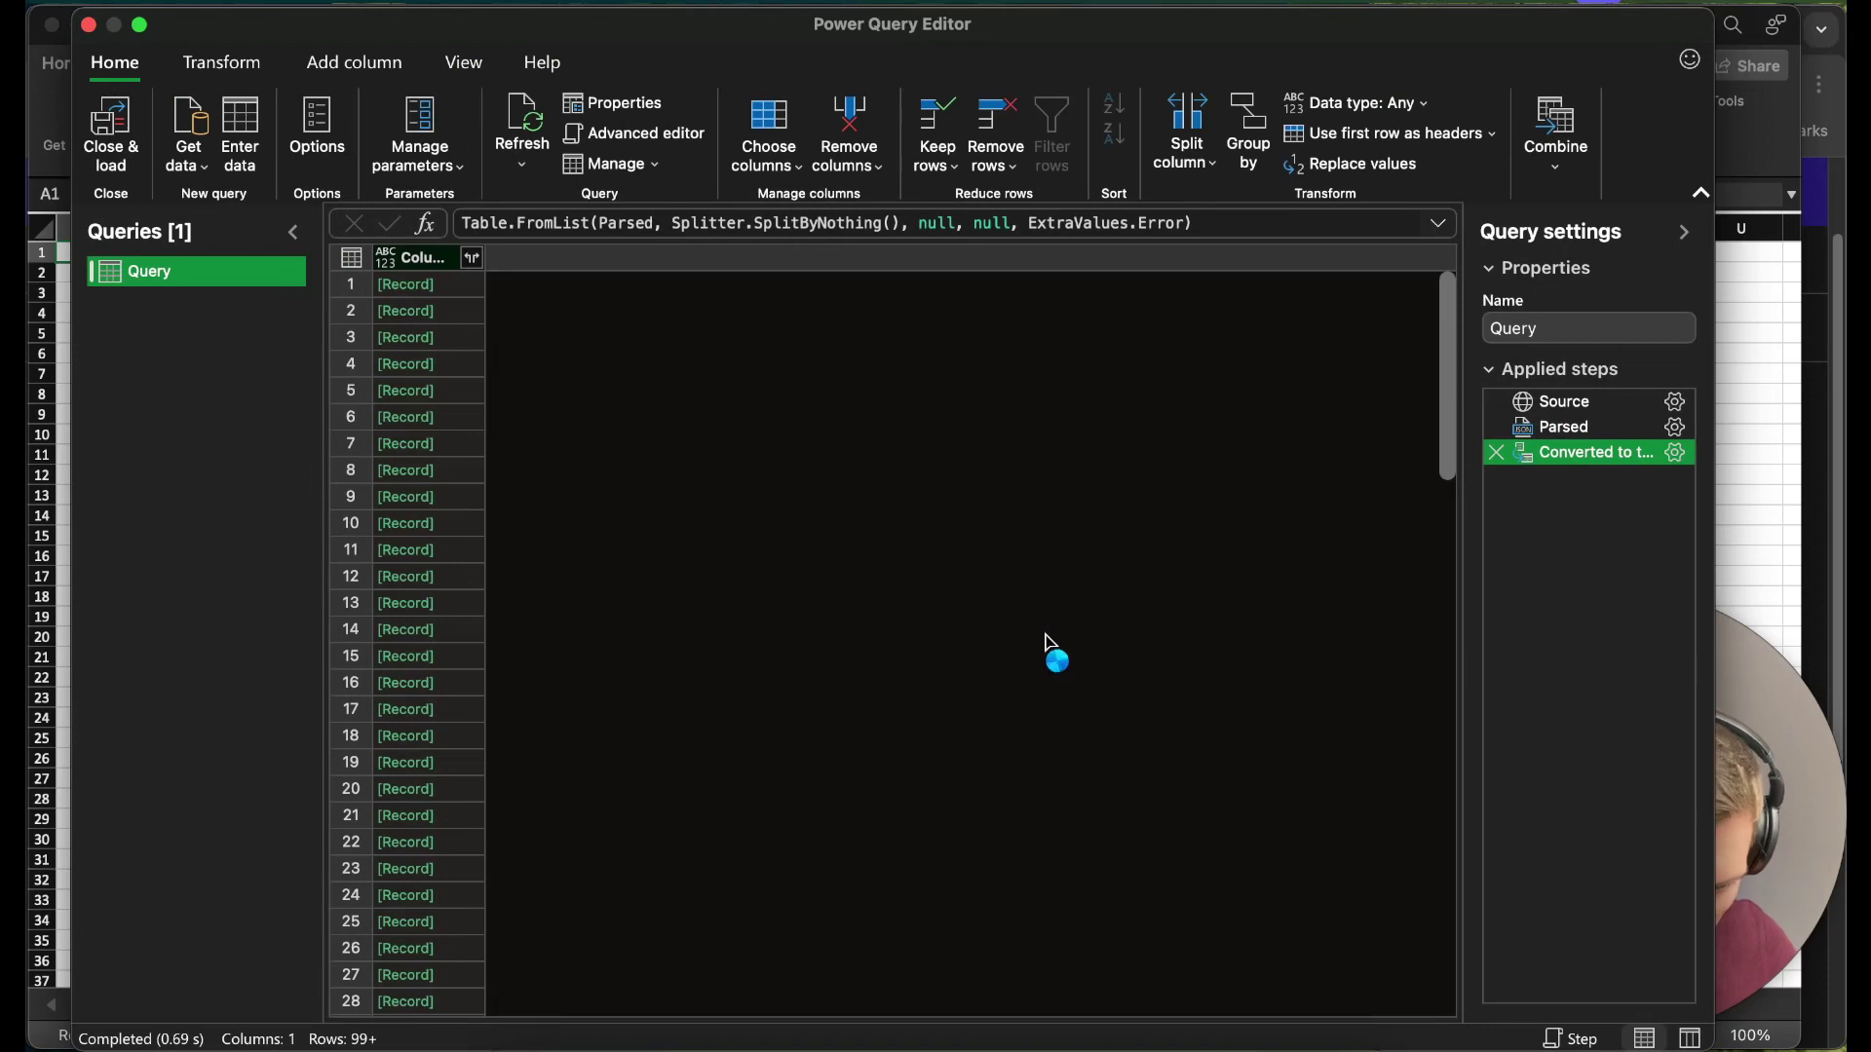
{"action": "left_click", "coordinate": [472, 258]}
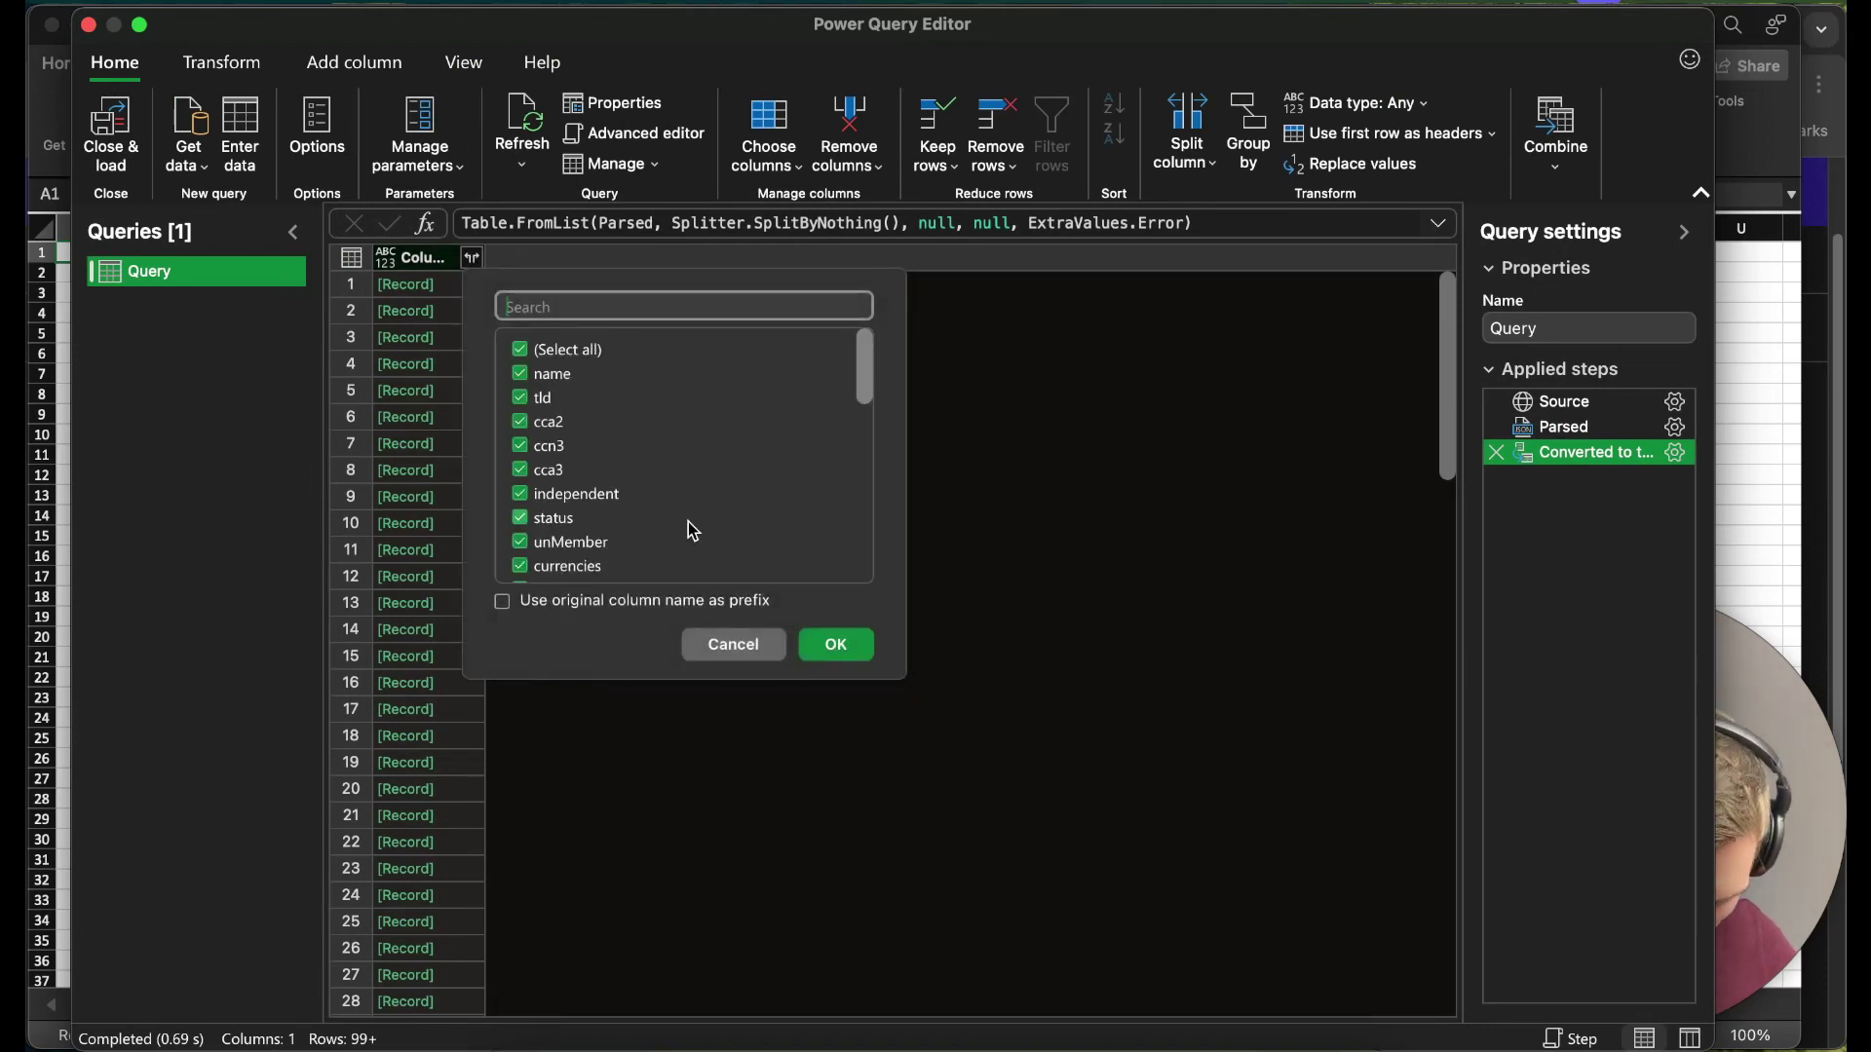
{"action": "scroll", "coordinate": [688, 522], "scroll_direction": "down", "scroll_amount": 10}
{"action": "scroll", "coordinate": [797, 571], "scroll_direction": "up", "scroll_amount": 10}
{"action": "left_click", "coordinate": [824, 645]}
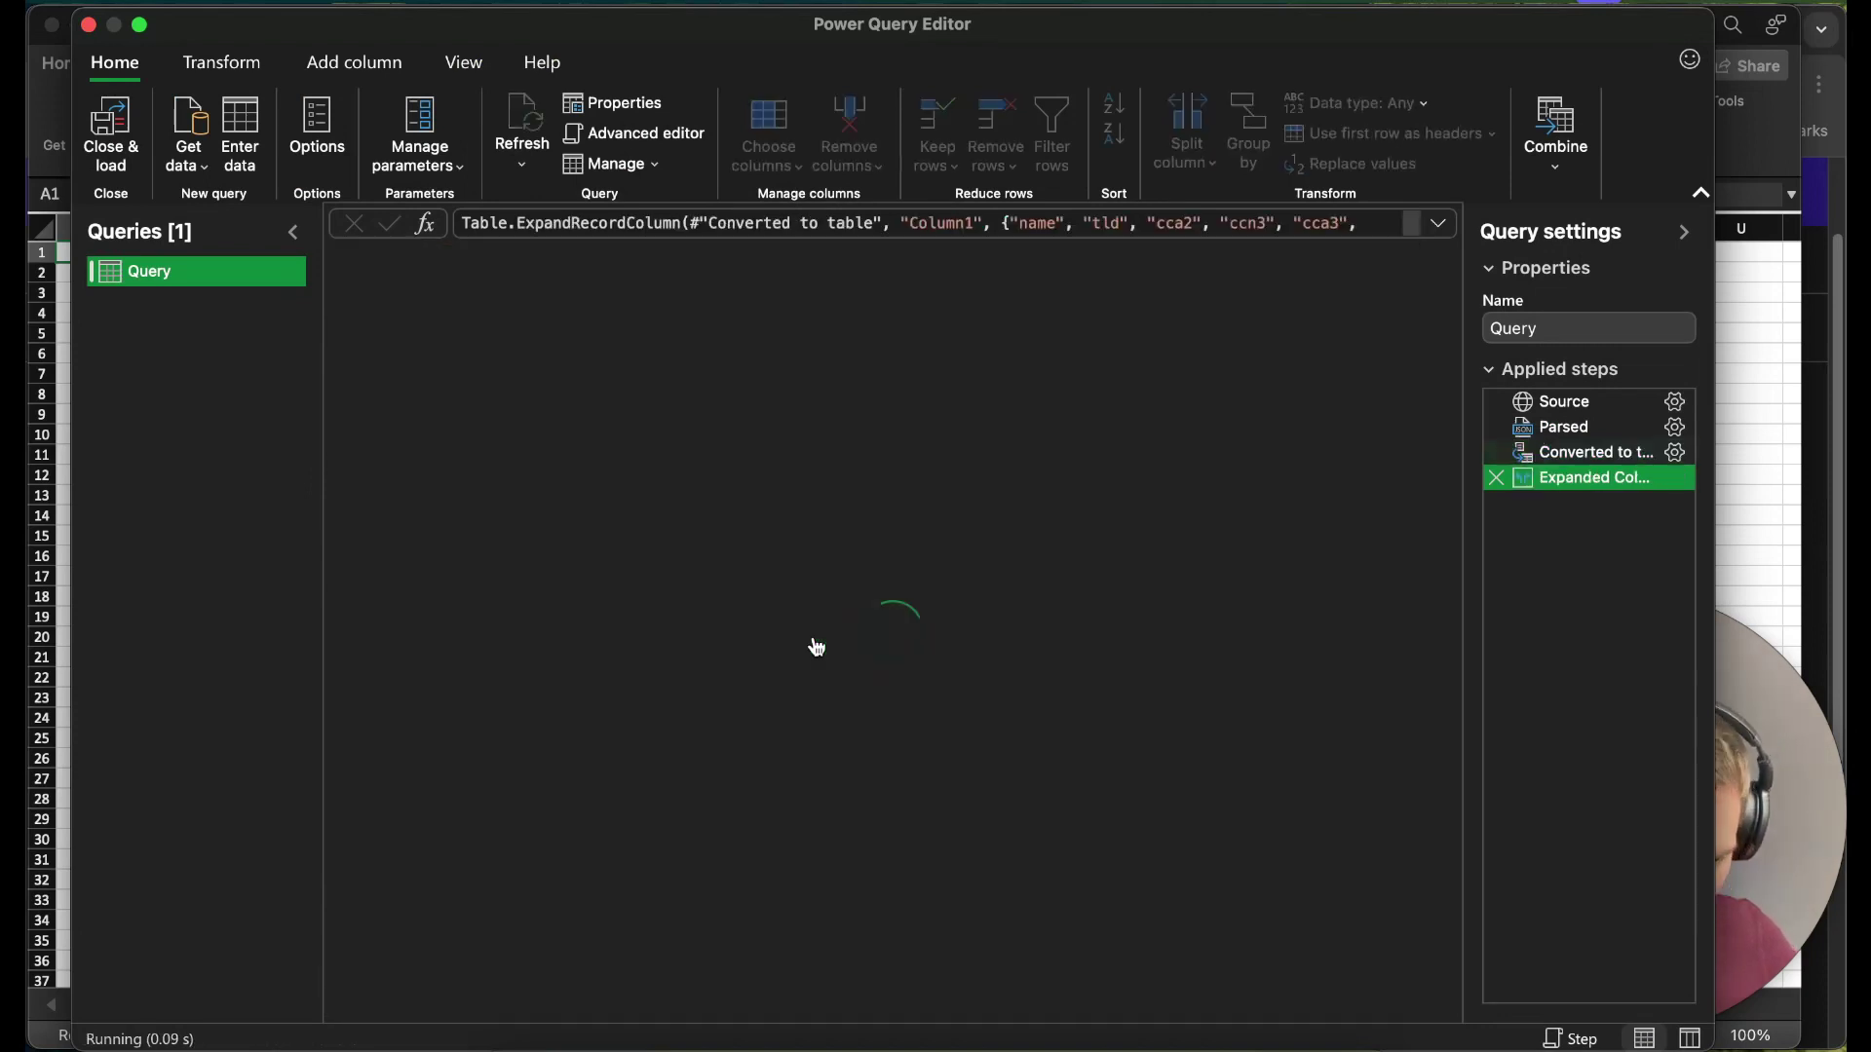
- Browse the expanded columns, show the Oceania cell's full value, and widen the flag column
{"action": "scroll", "coordinate": [678, 570], "scroll_direction": "right", "scroll_amount": 15}
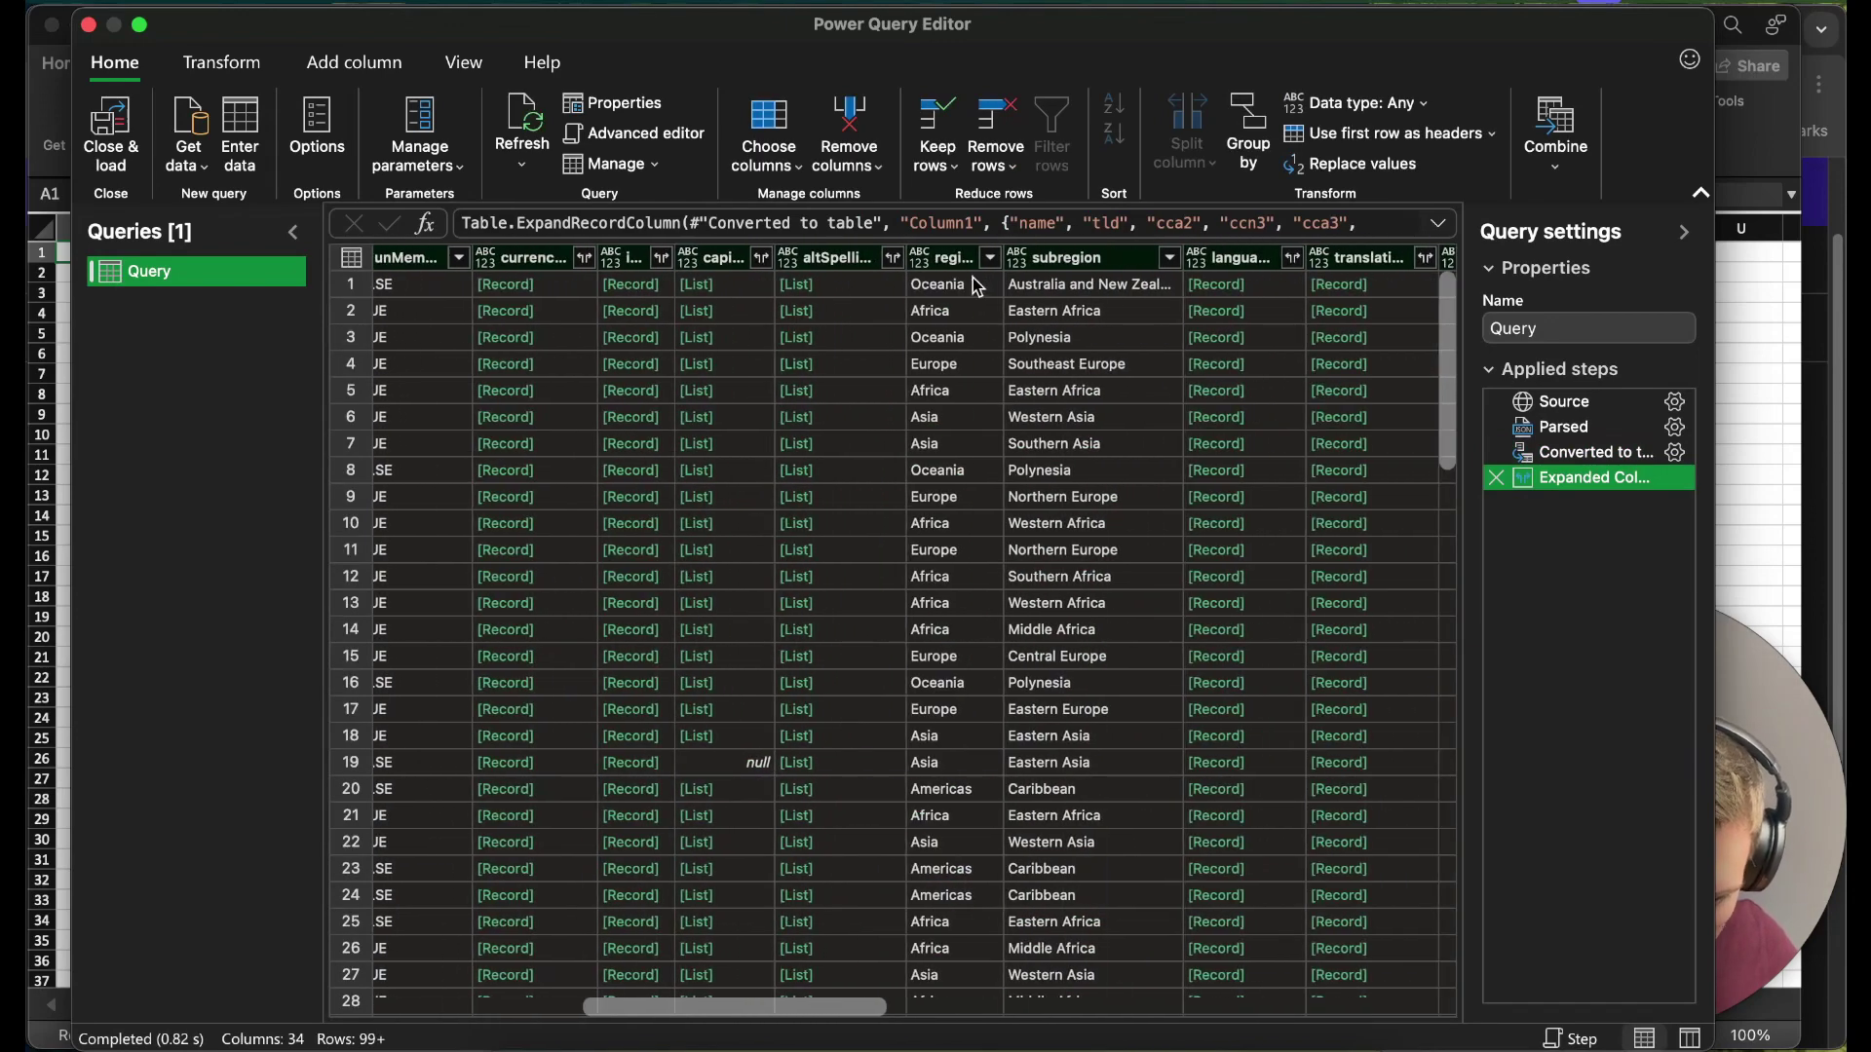
{"action": "left_click", "coordinate": [977, 285]}
{"action": "scroll", "coordinate": [939, 470], "scroll_direction": "right", "scroll_amount": 3}
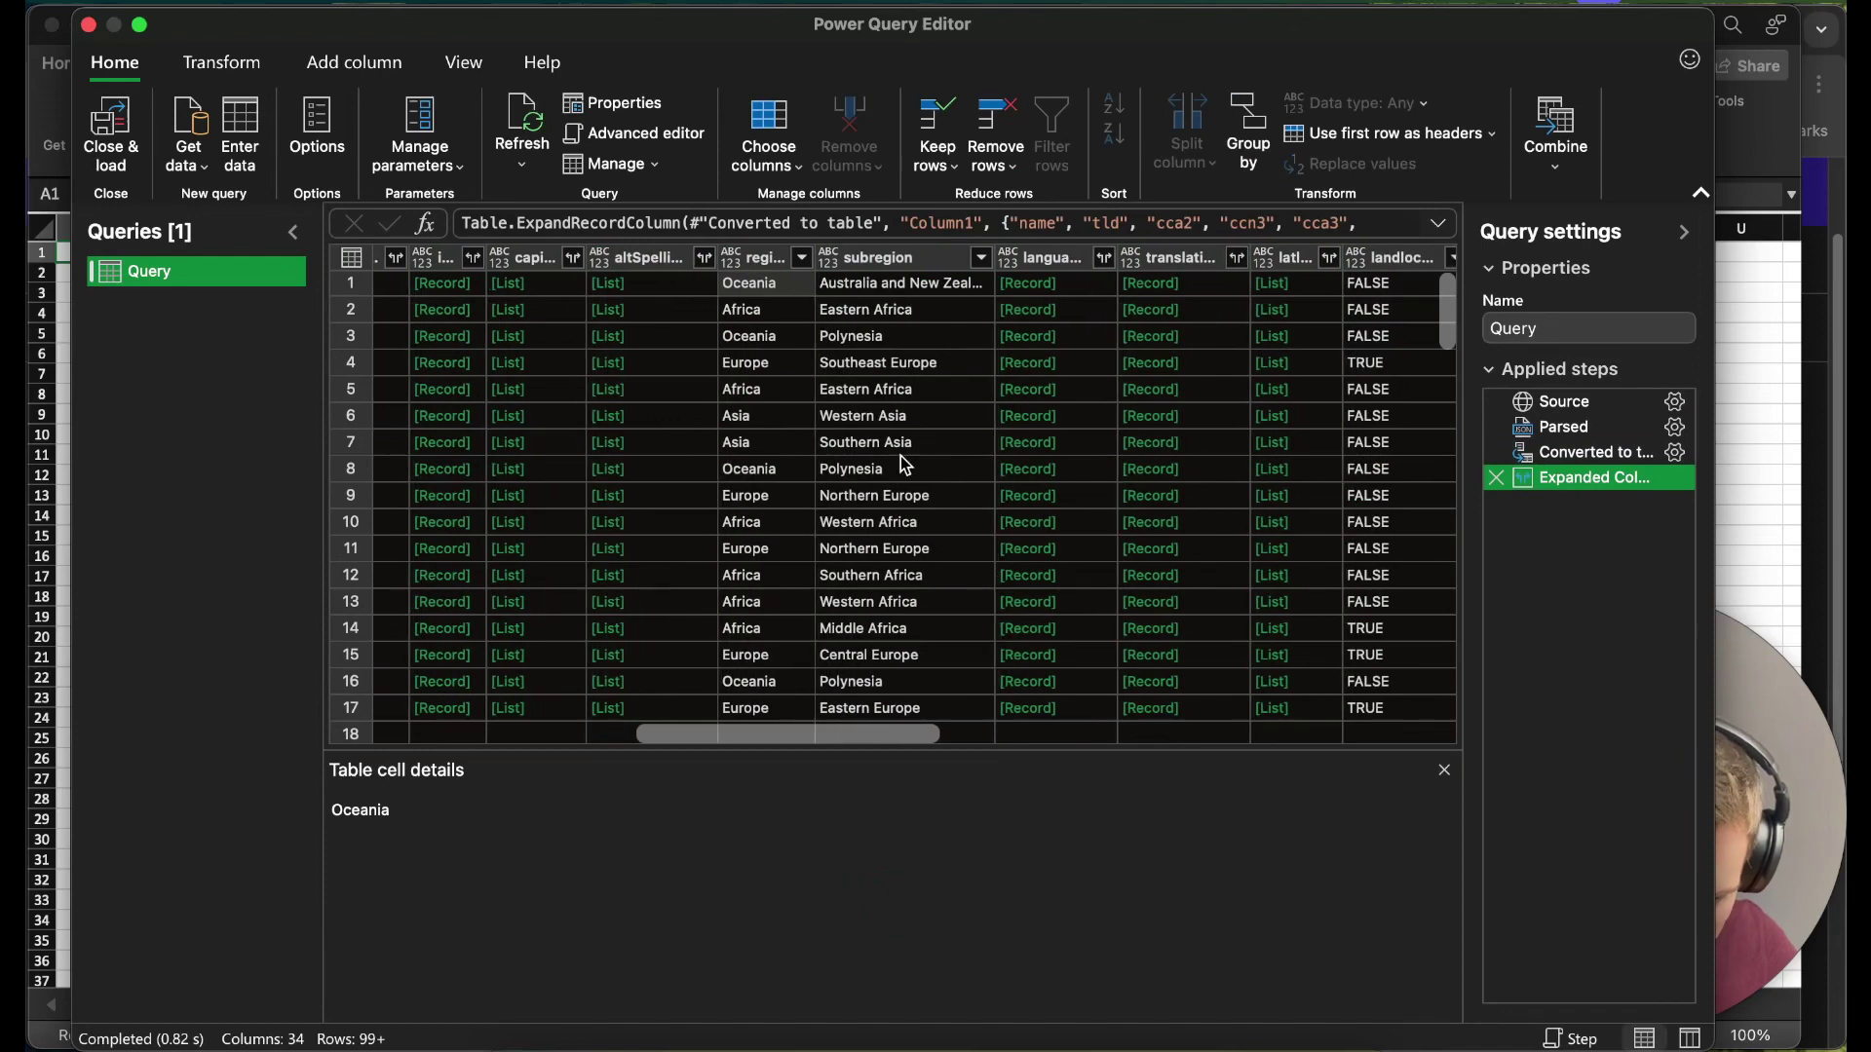
{"action": "scroll", "coordinate": [906, 466], "scroll_direction": "right", "scroll_amount": 3}
{"action": "scroll", "coordinate": [1035, 429], "scroll_direction": "right", "scroll_amount": 10}
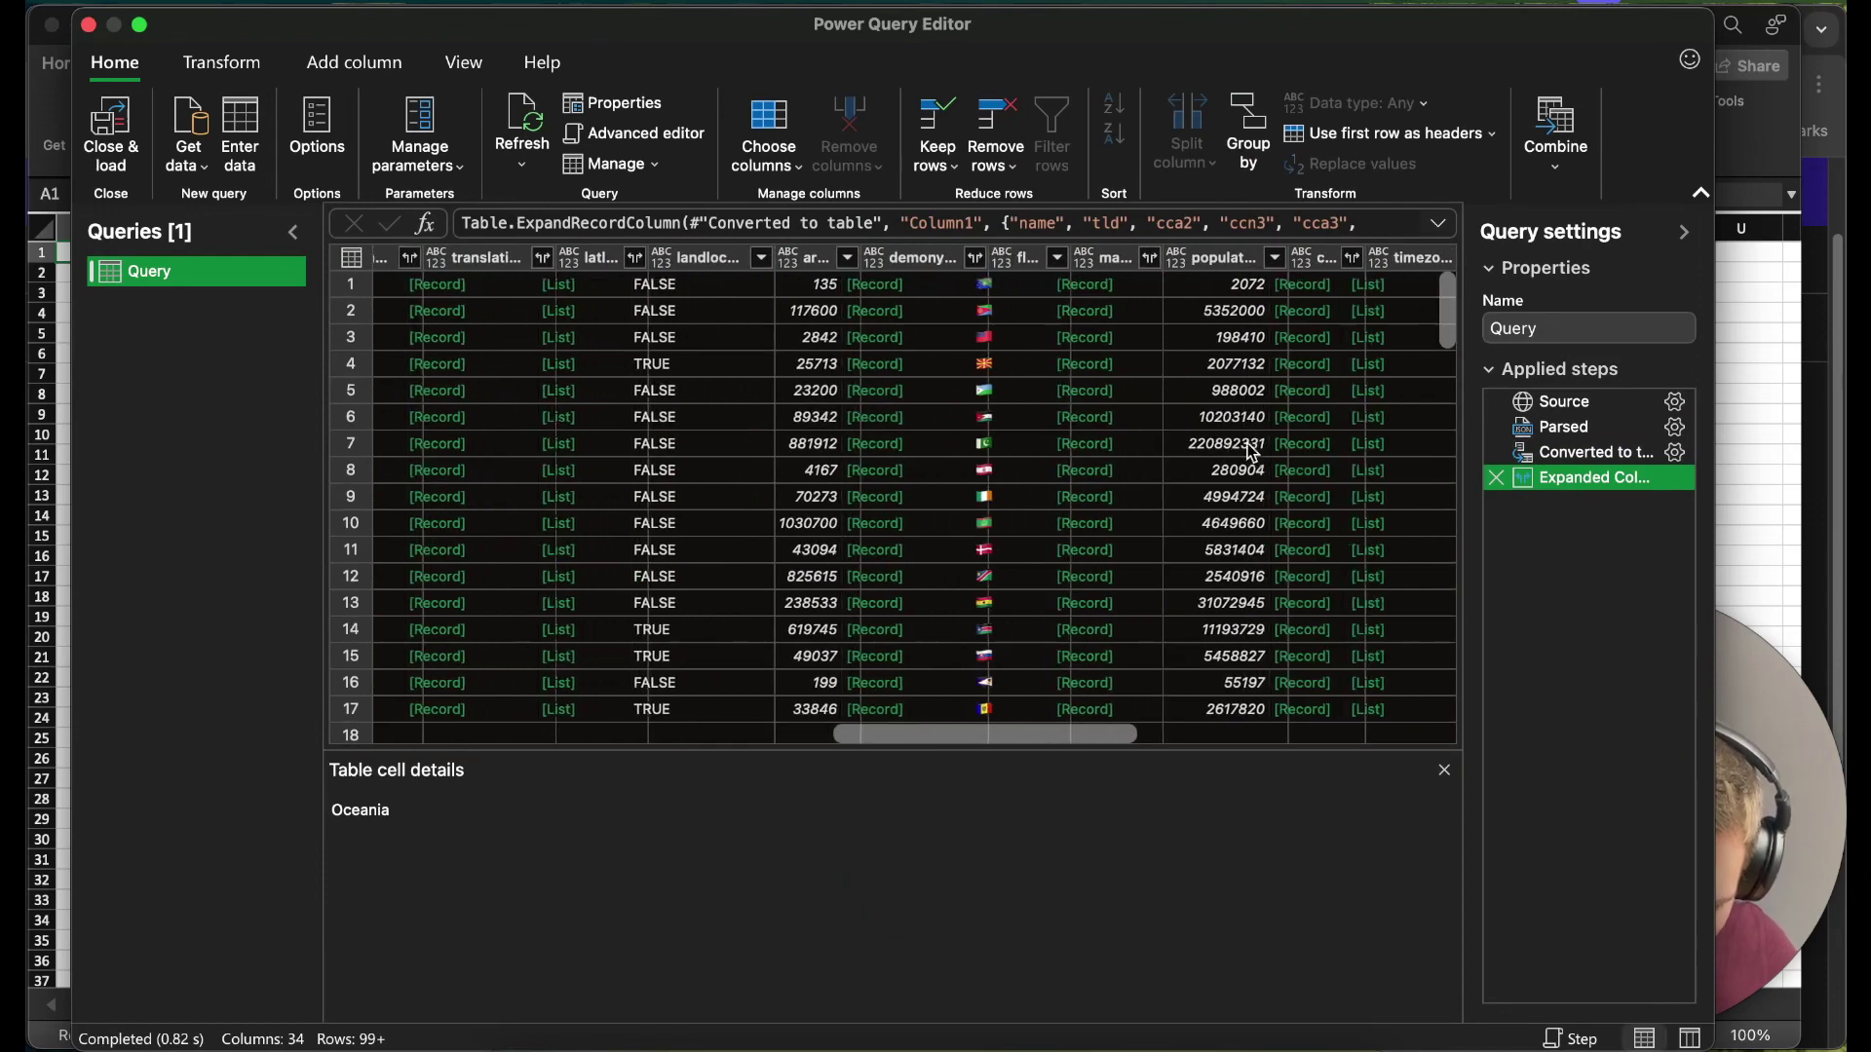
{"action": "scroll", "coordinate": [1252, 454], "scroll_direction": "left", "scroll_amount": 1}
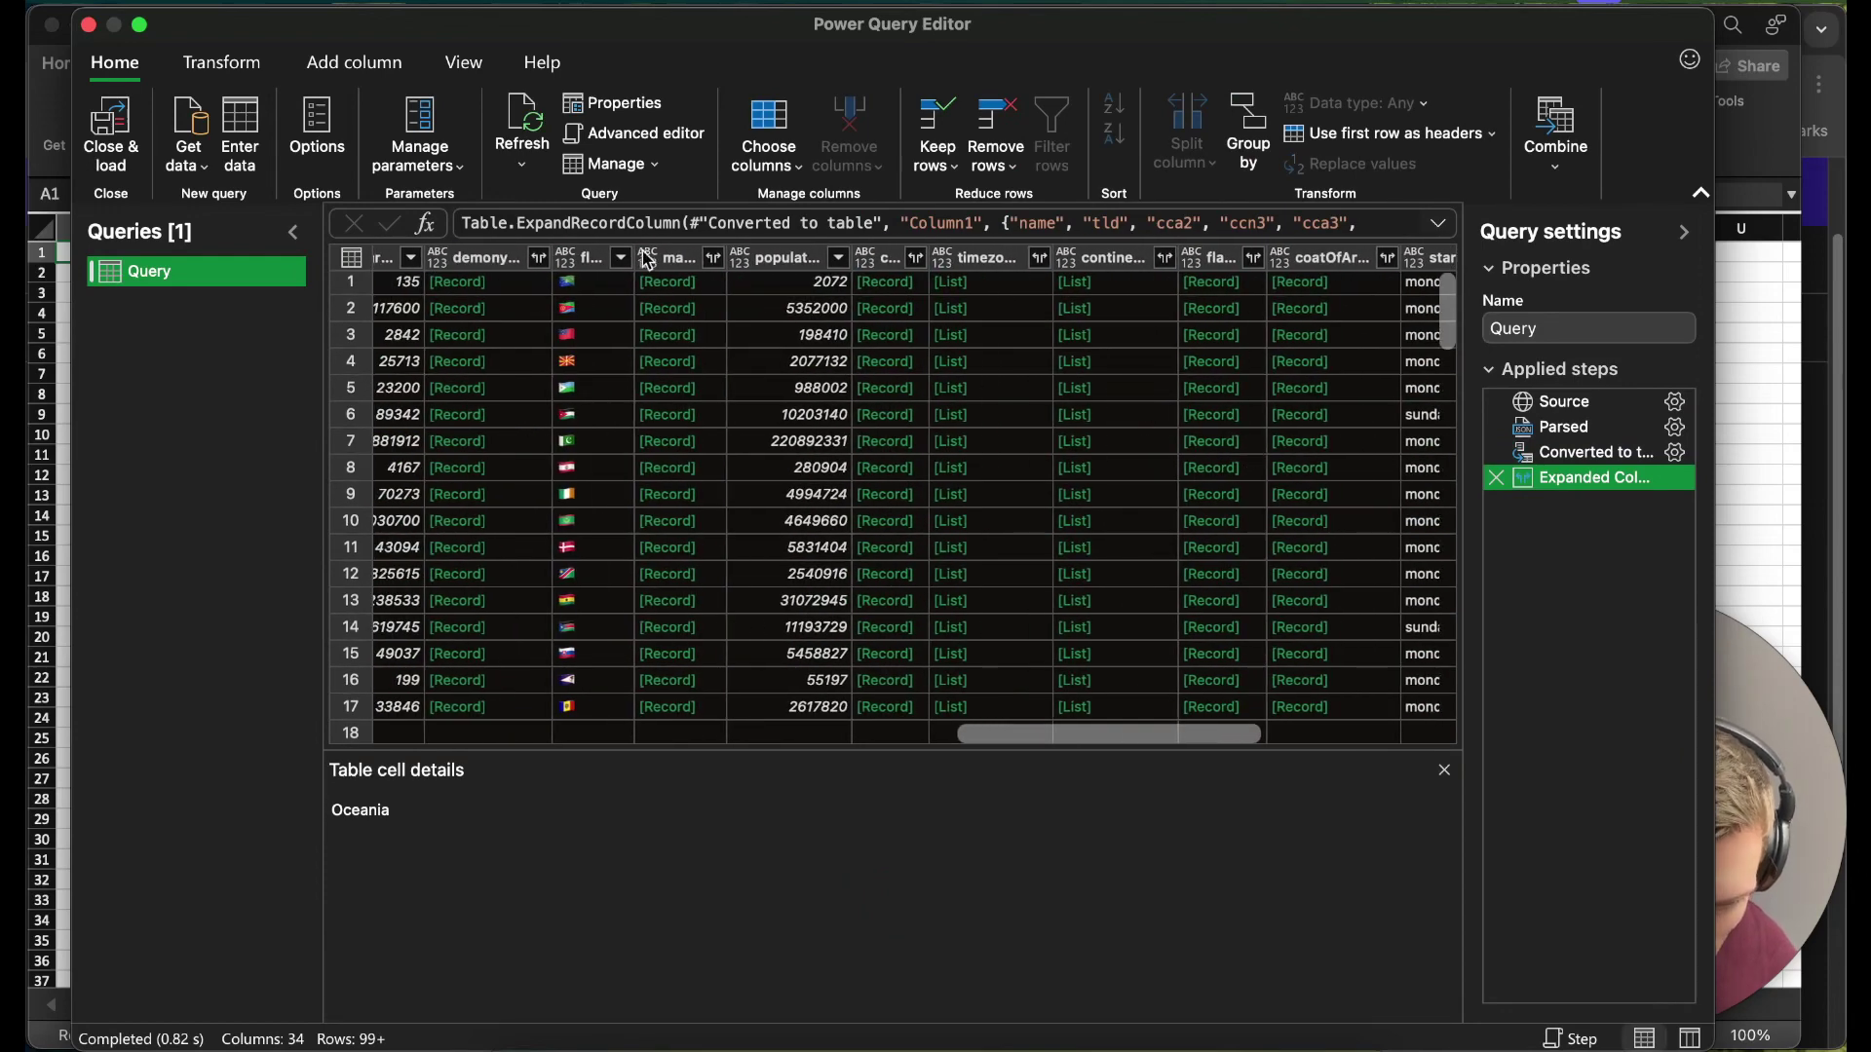
{"action": "left_click_drag", "start_coordinate": [634, 259], "coordinate": [677, 269]}
{"action": "scroll", "coordinate": [656, 618], "scroll_direction": "down", "scroll_amount": 15}
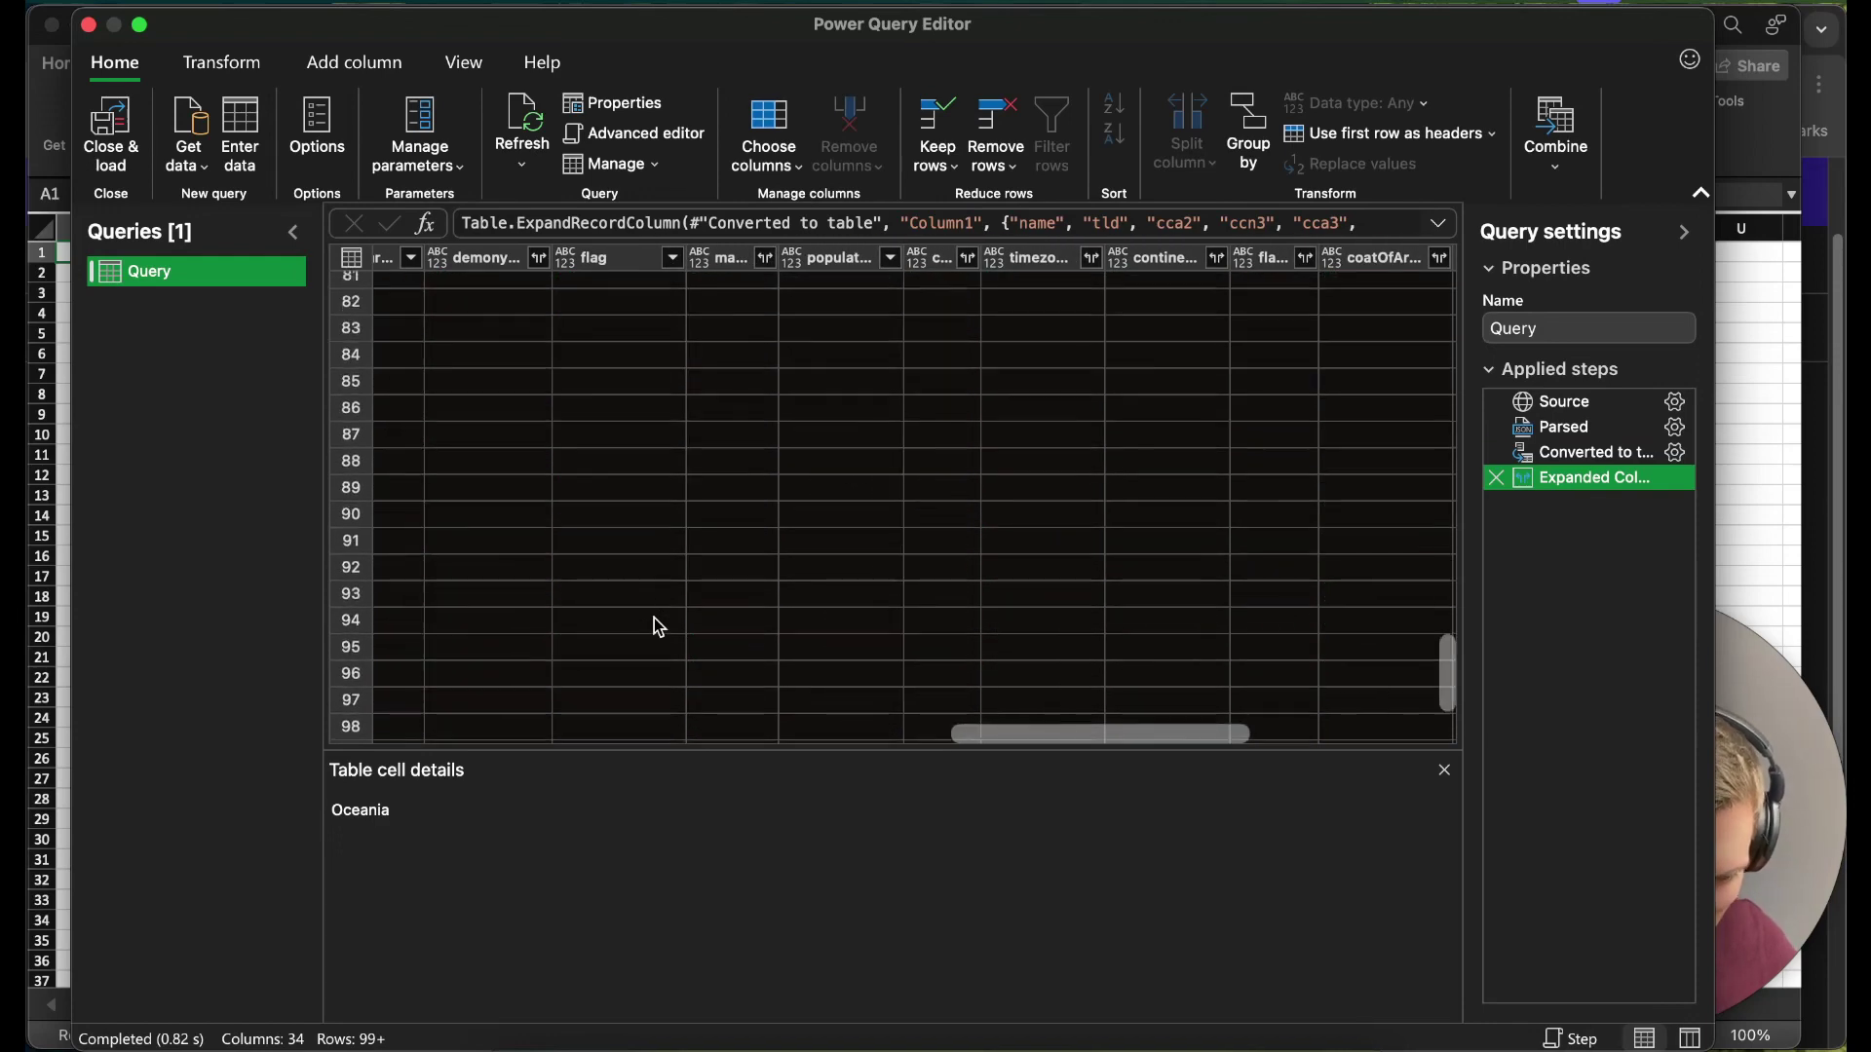